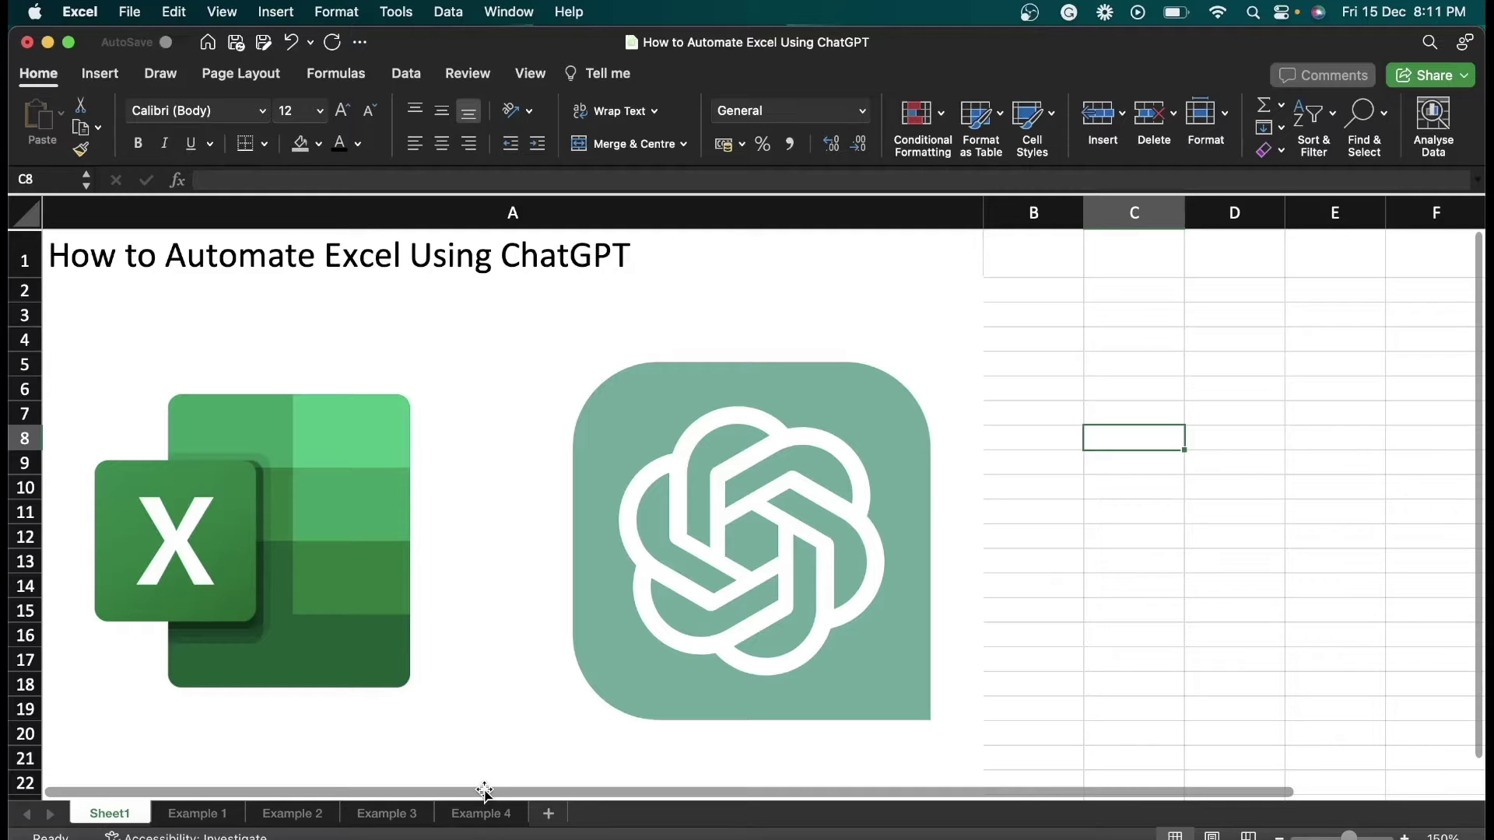
Step: On the Example 1 sheet, copy G5's instruction about counting unique values in C3:C51292
click(207, 812)
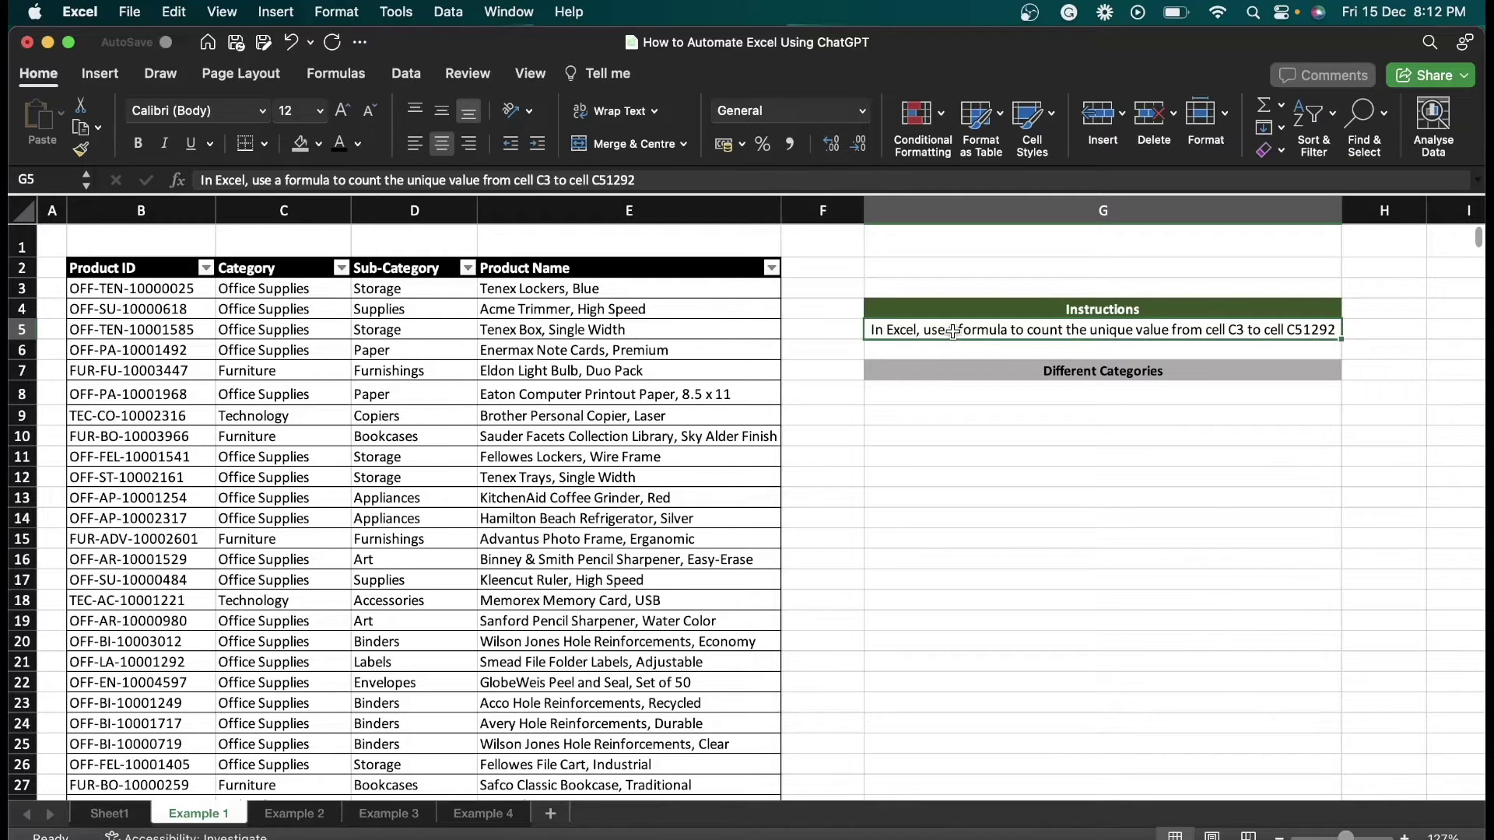
key(super+c)
Step: Ask ChatGPT for a formula that counts unique values in C3:C51292
key(ctrl+Up)
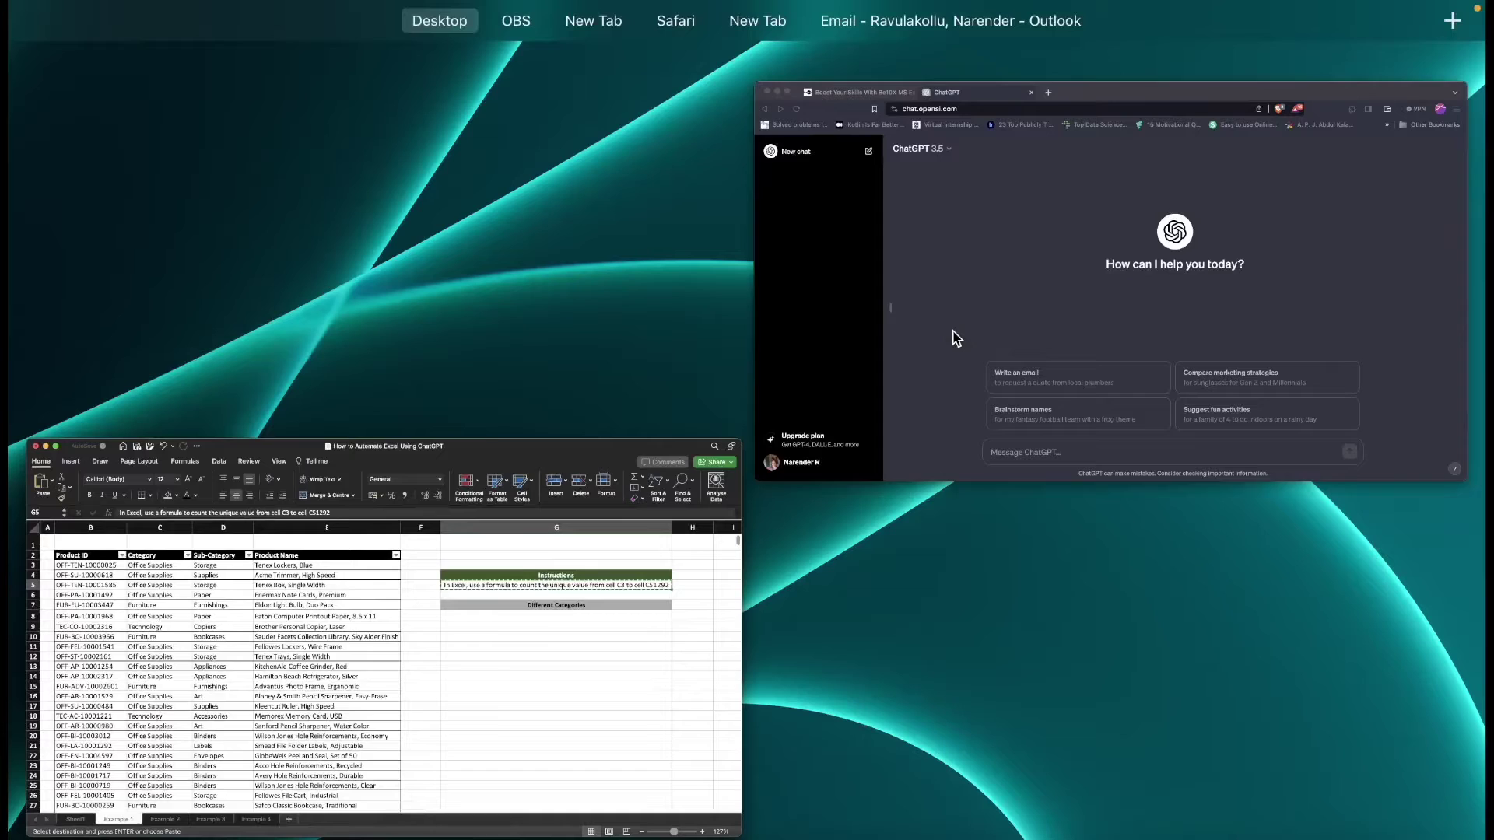
click(1038, 348)
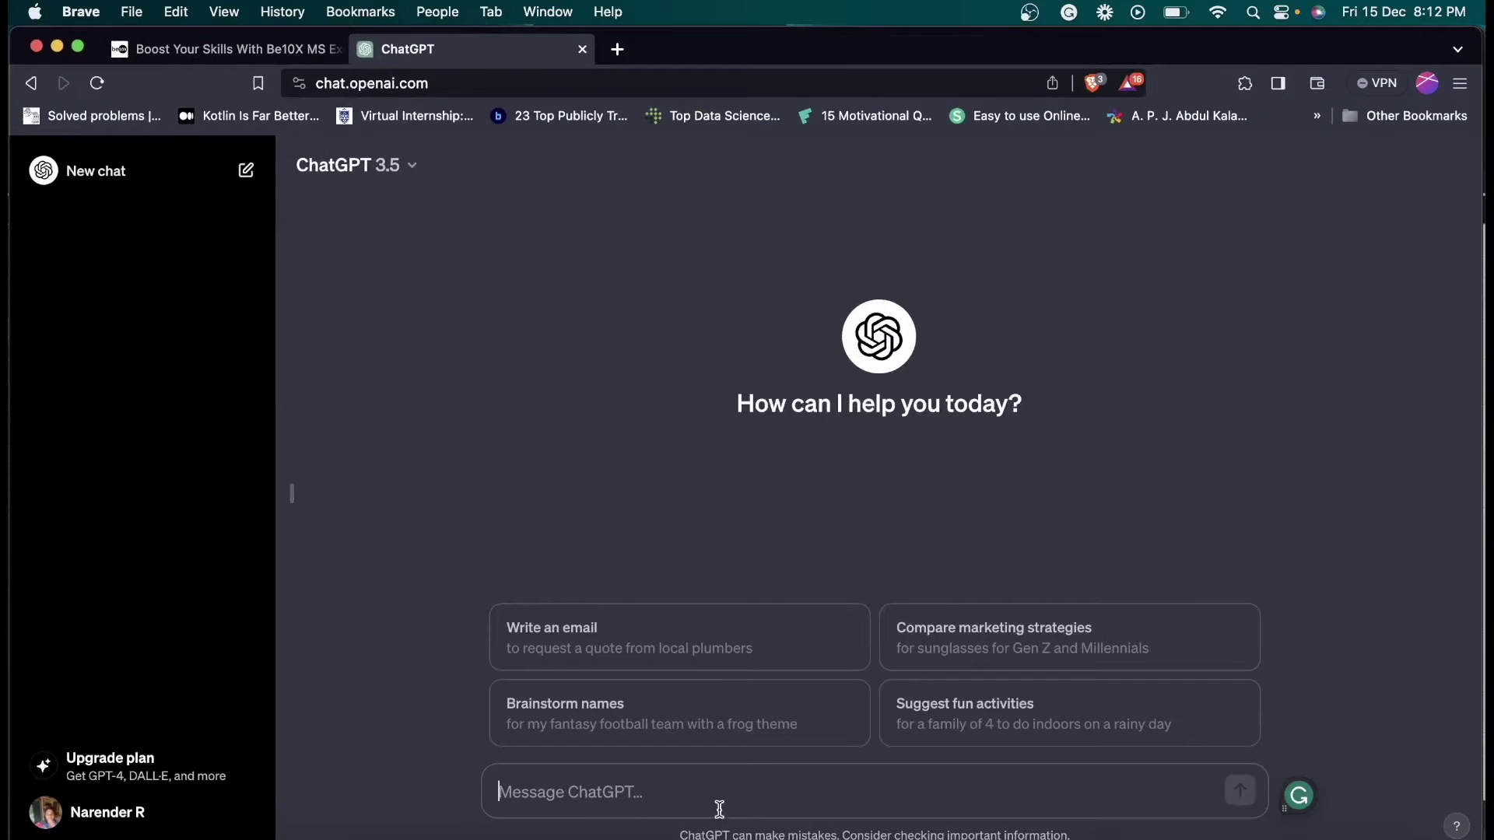
key(super+v)
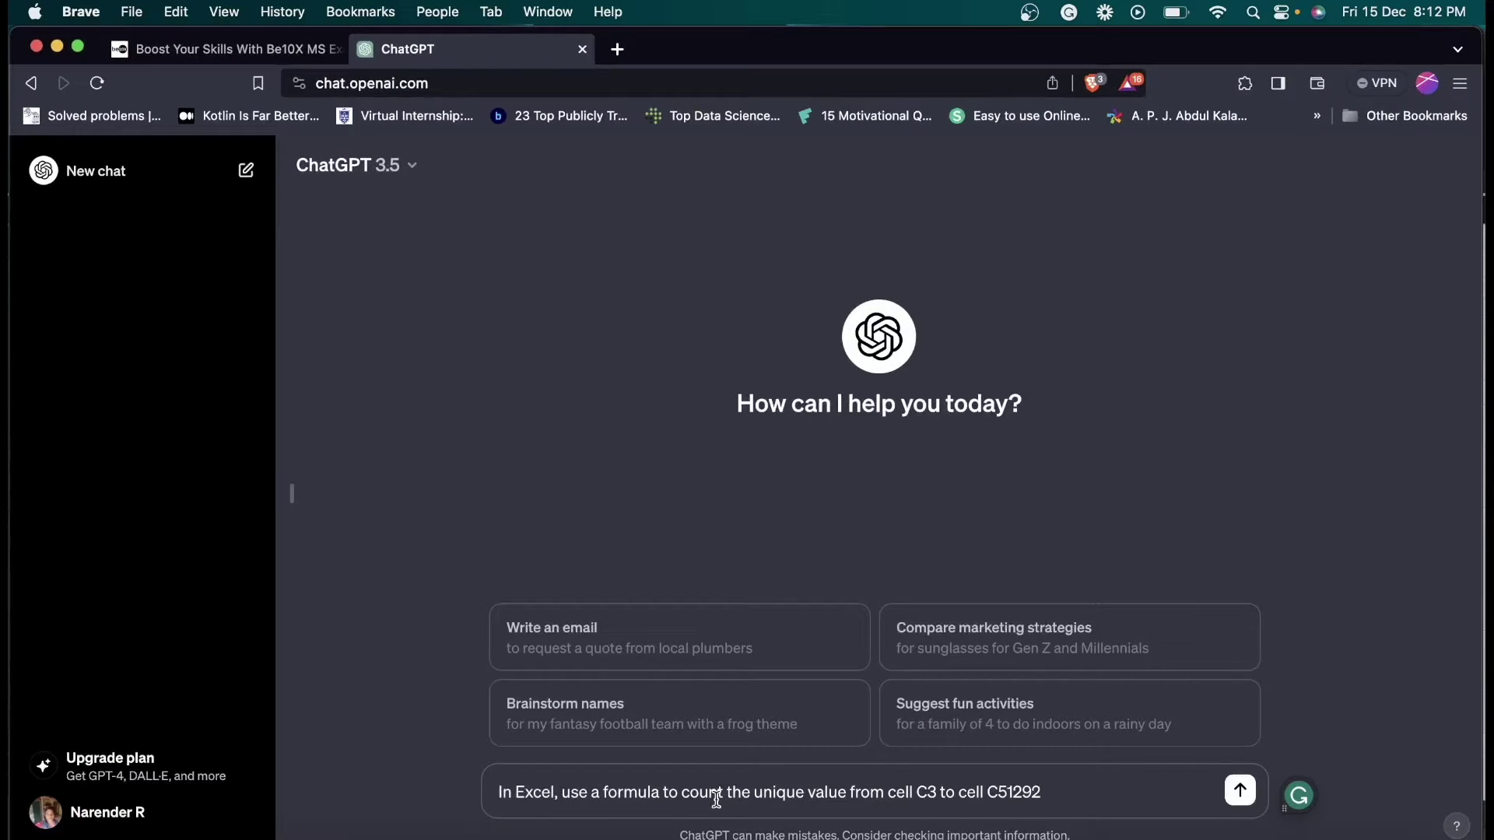
key(Return)
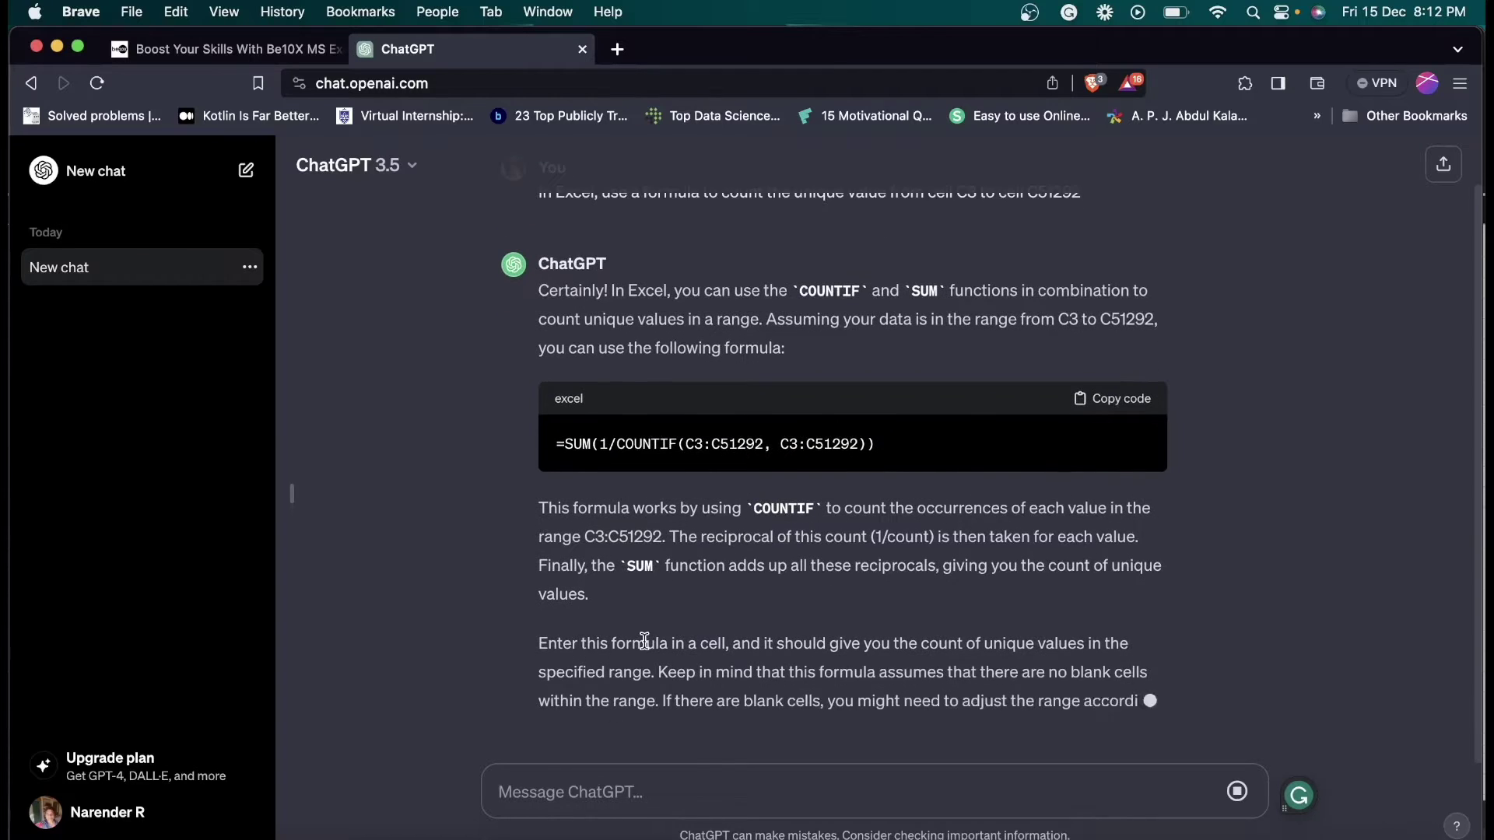
Step: Copy the returned formula =SUM(1/COUNTIF(C3:C51292, C3:C51292))
scroll(698, 472, up, 3)
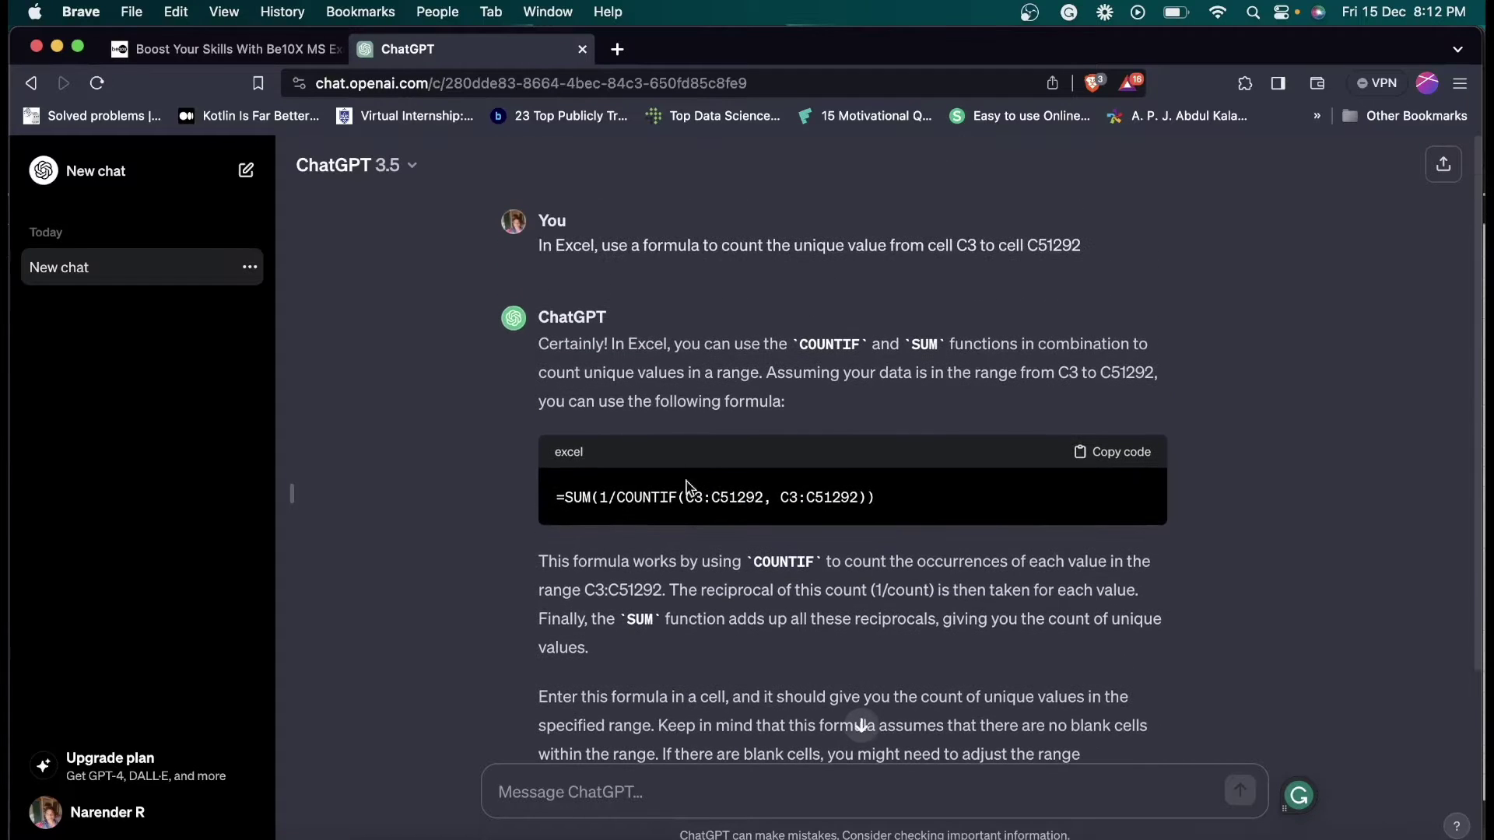
drag(557, 496, 847, 517)
key(super+c)
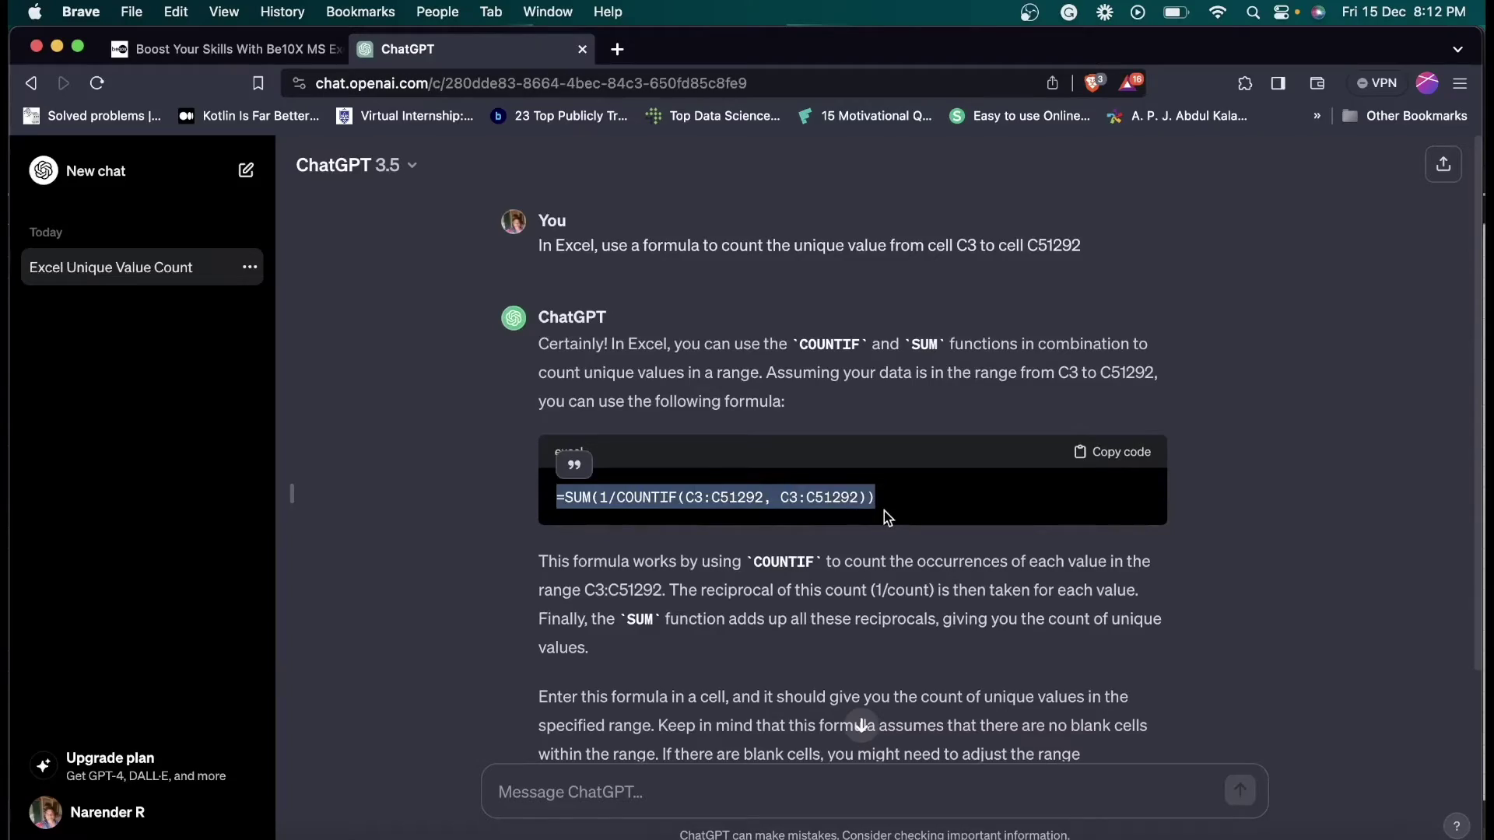
key(ctrl+Up)
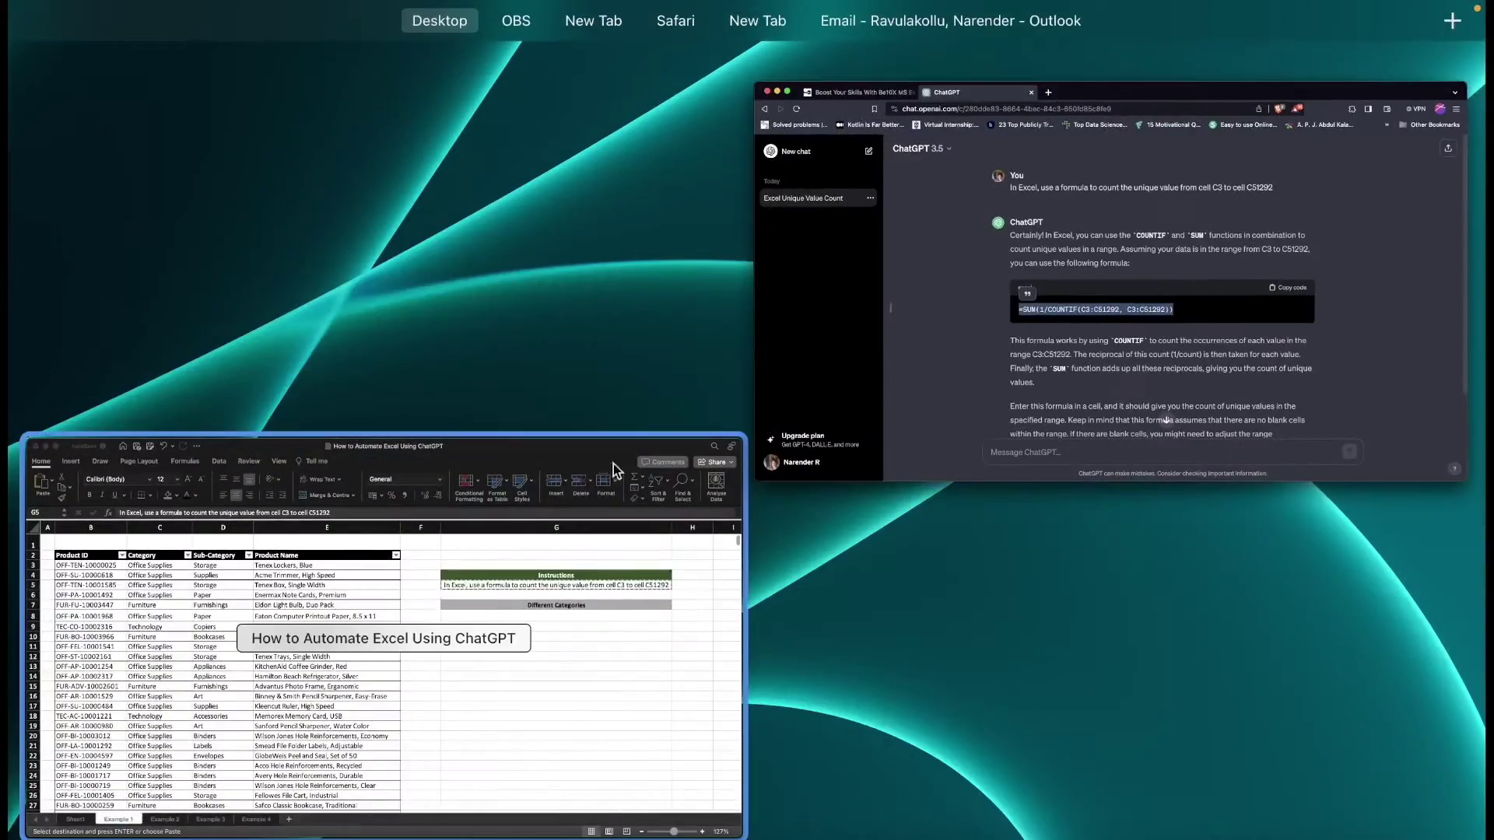
Step: Paste the unique-count formula into G8 under Different Categories, which returns 3
click(613, 464)
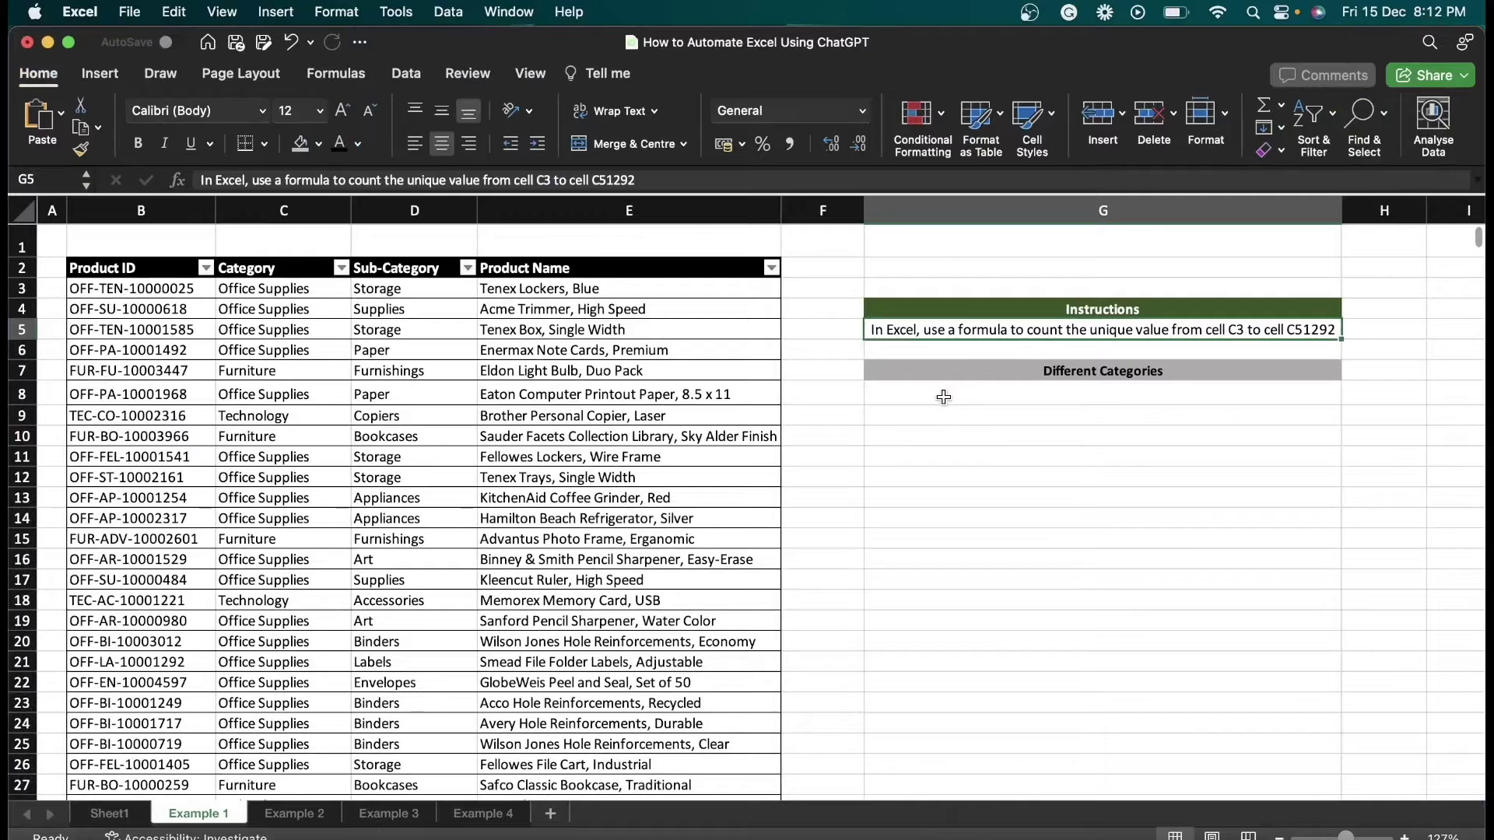
click(944, 397)
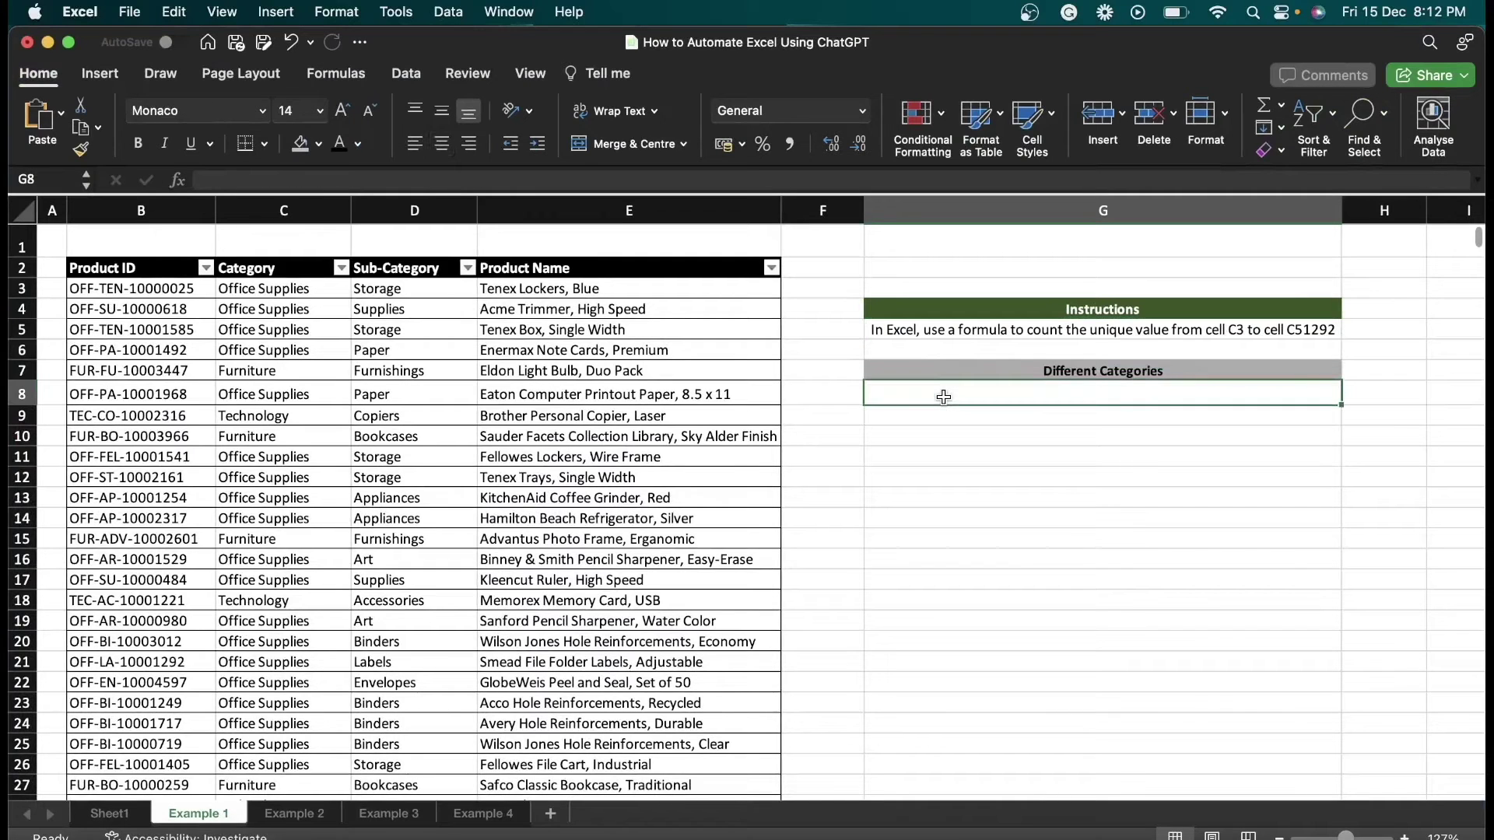
click(588, 179)
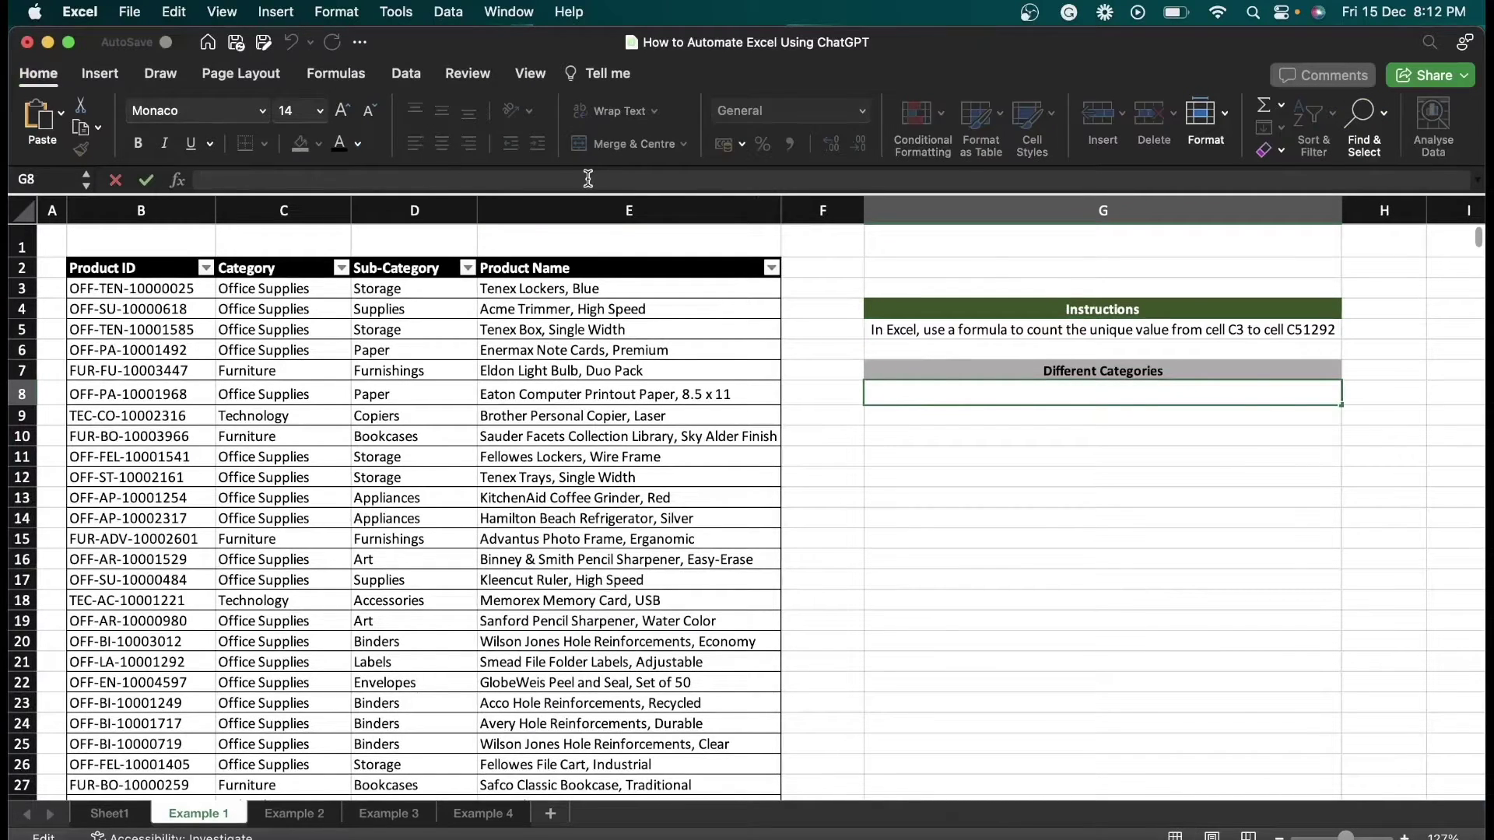
key(super+v)
key(Return)
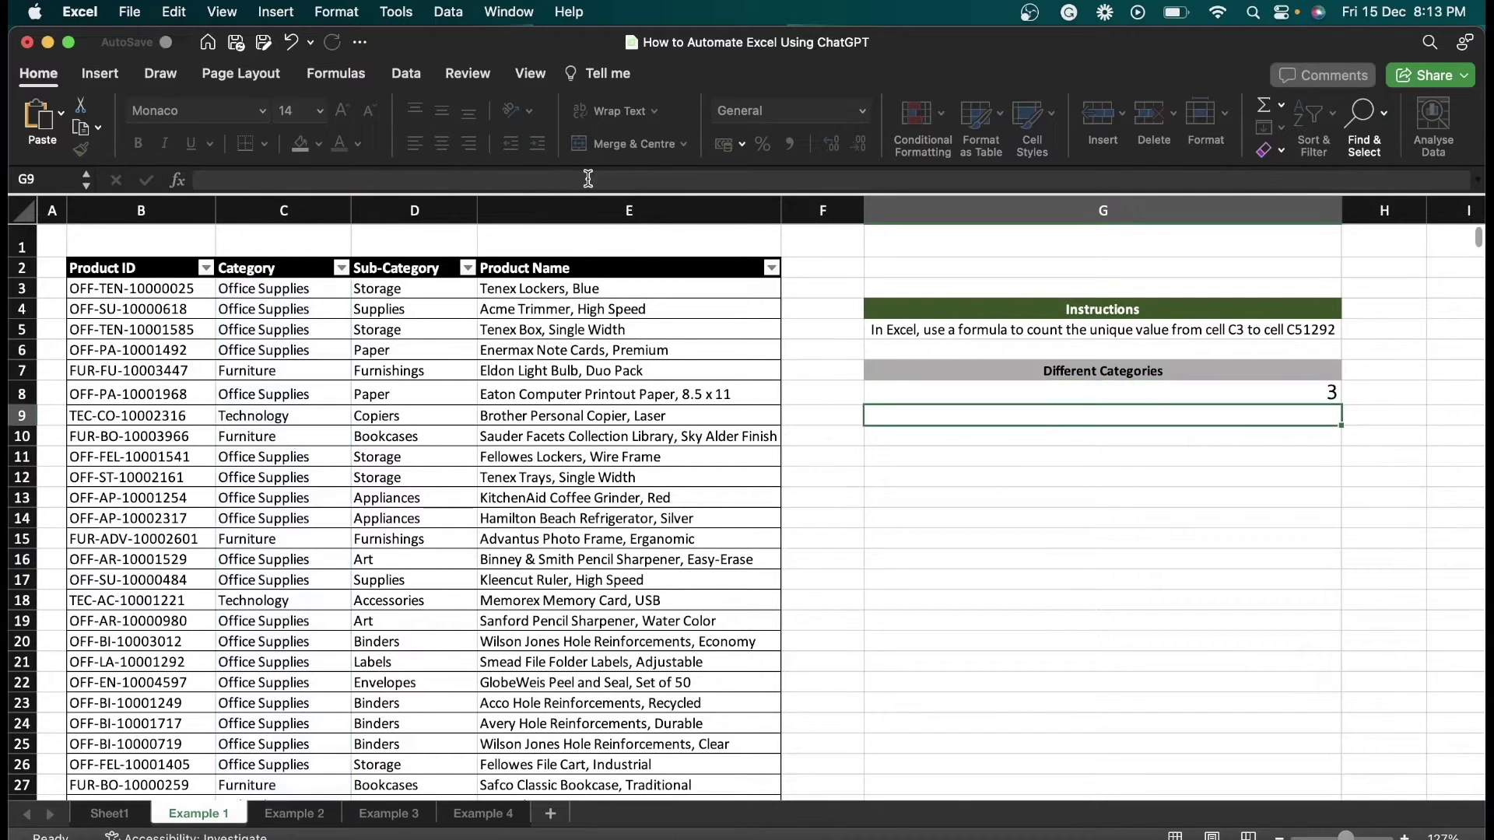
Step: Confirm the three categories by checking G8's formula and the Category column's value list
click(1147, 393)
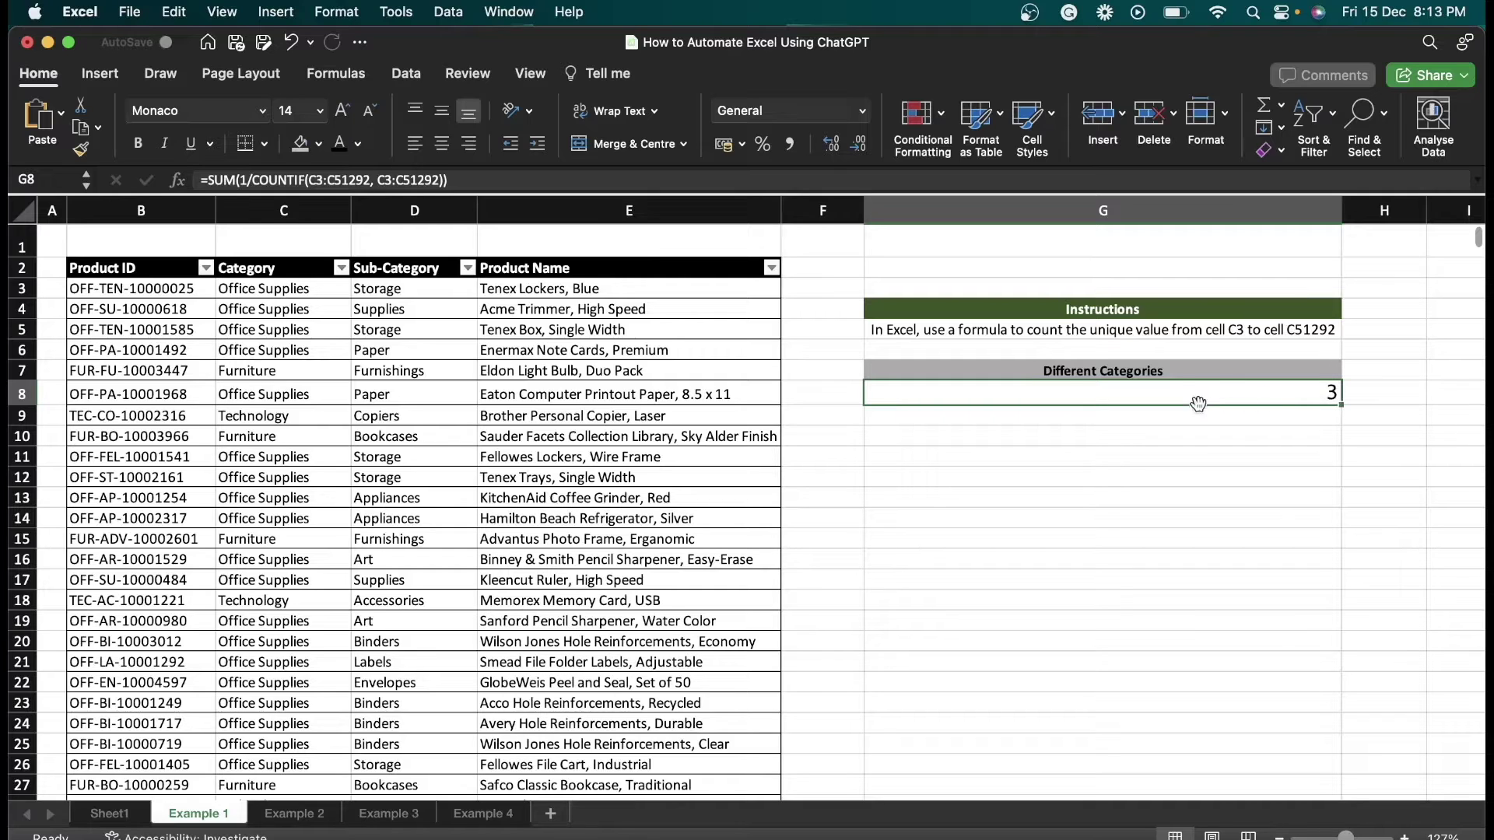
click(343, 268)
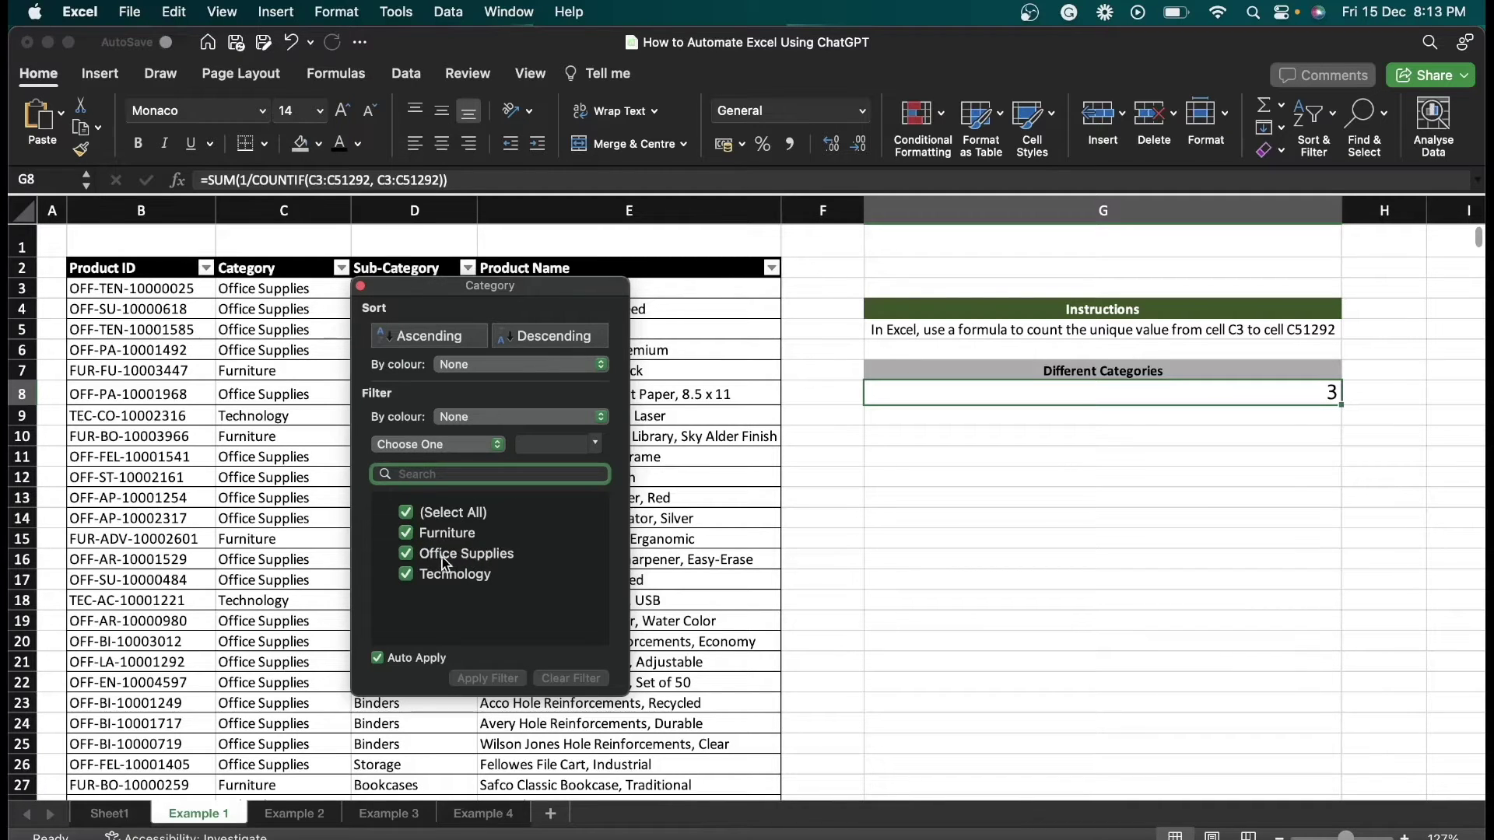
click(360, 286)
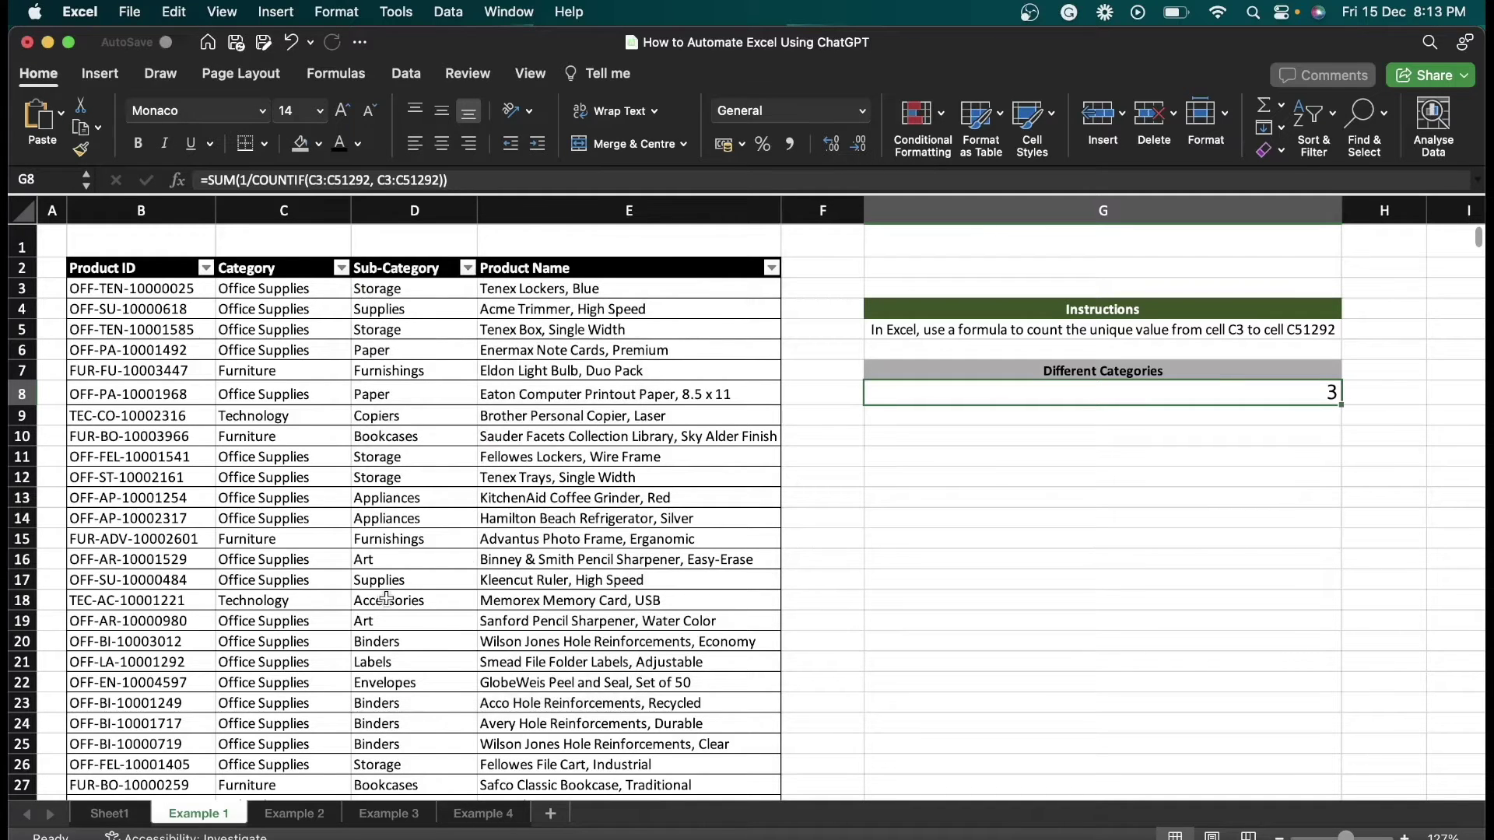
Step: On Example 2, review the Dec-20 and Dec-21 totals in C9, C21, D9 and D21, and the Check cells
click(293, 813)
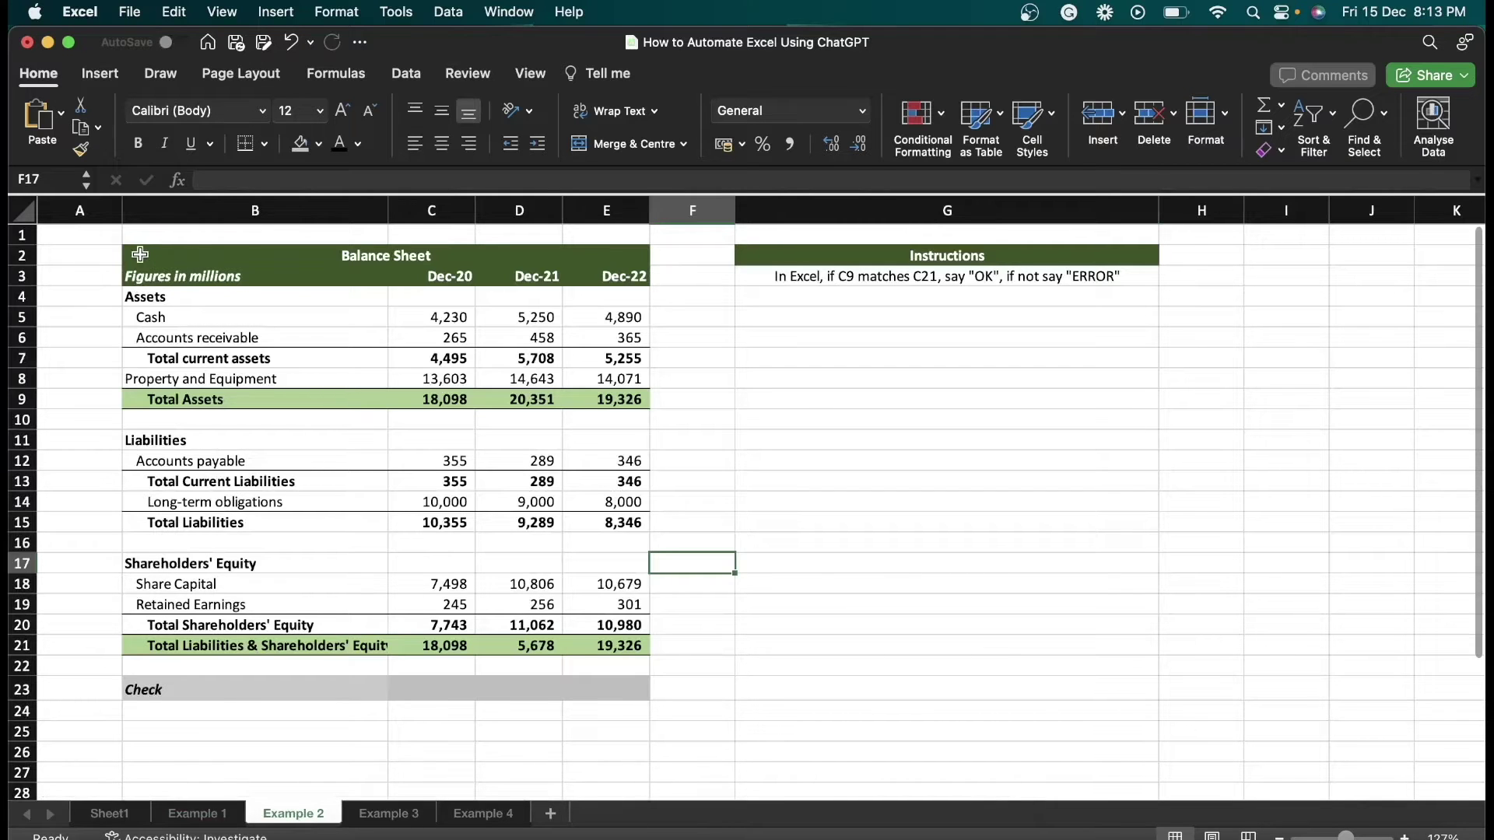
drag(140, 255, 247, 691)
click(714, 582)
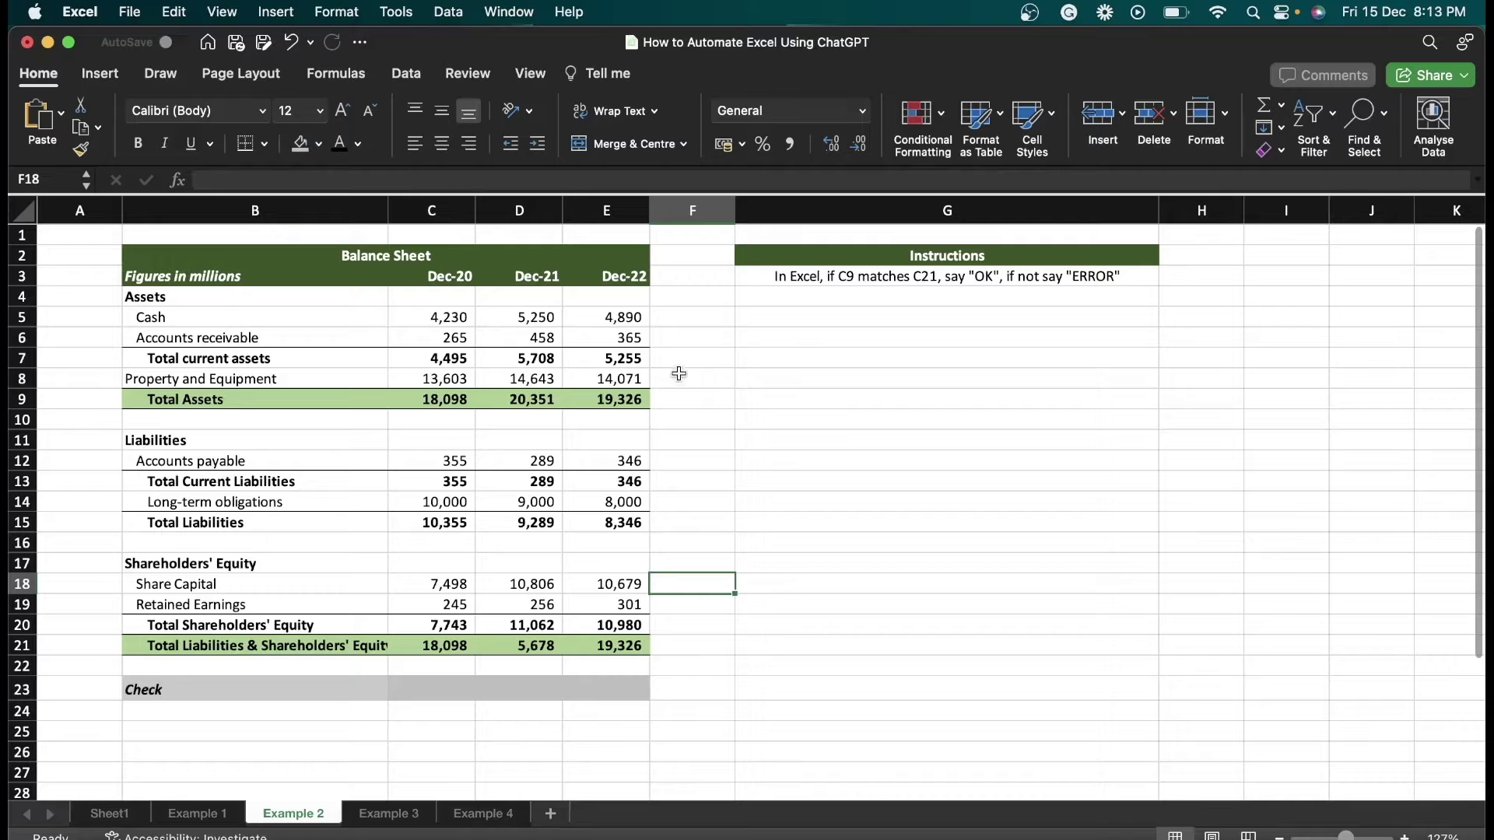
click(455, 399)
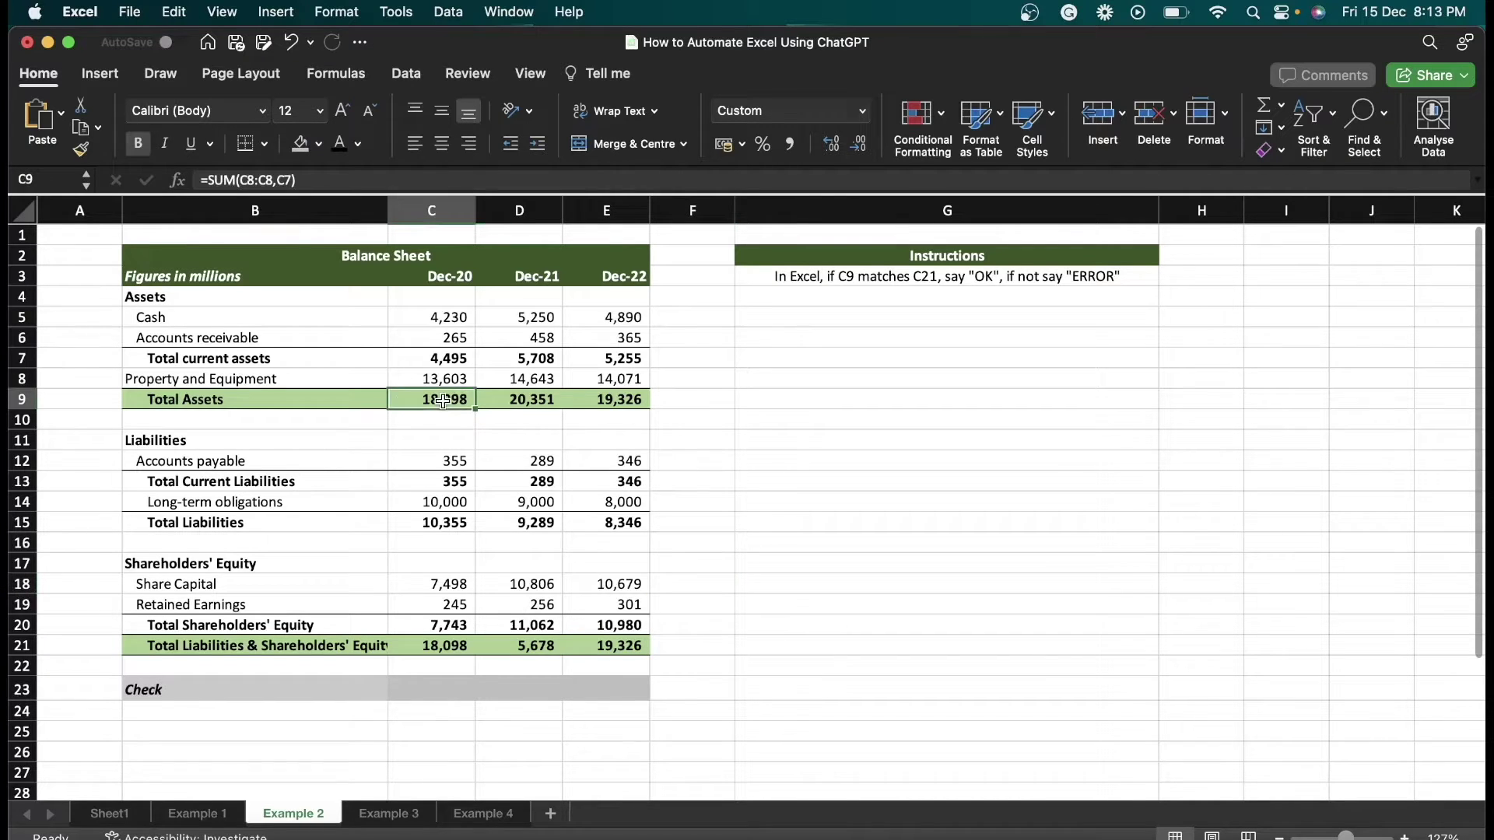
click(431, 645)
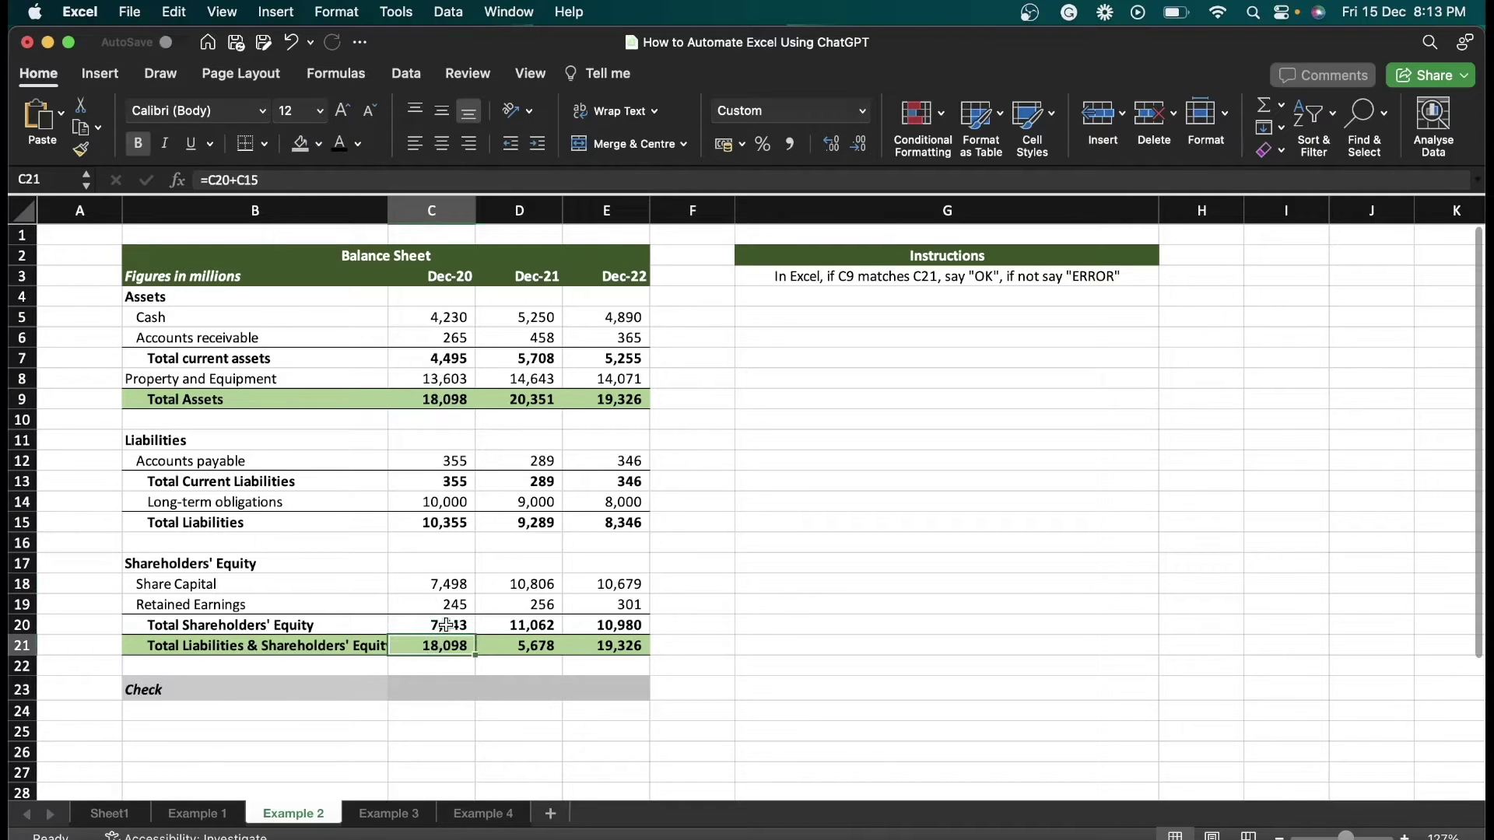
click(444, 687)
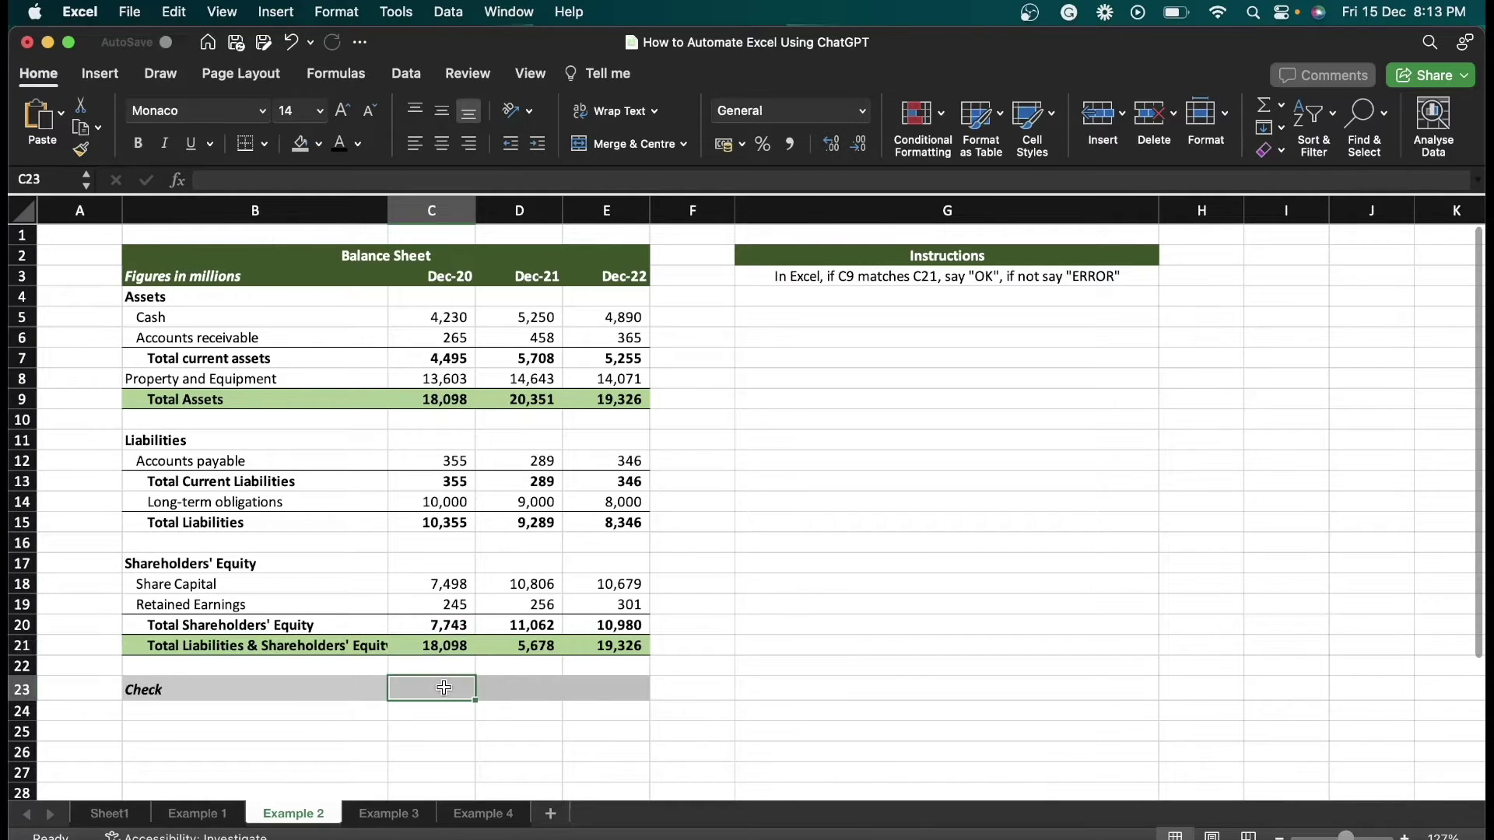
click(528, 400)
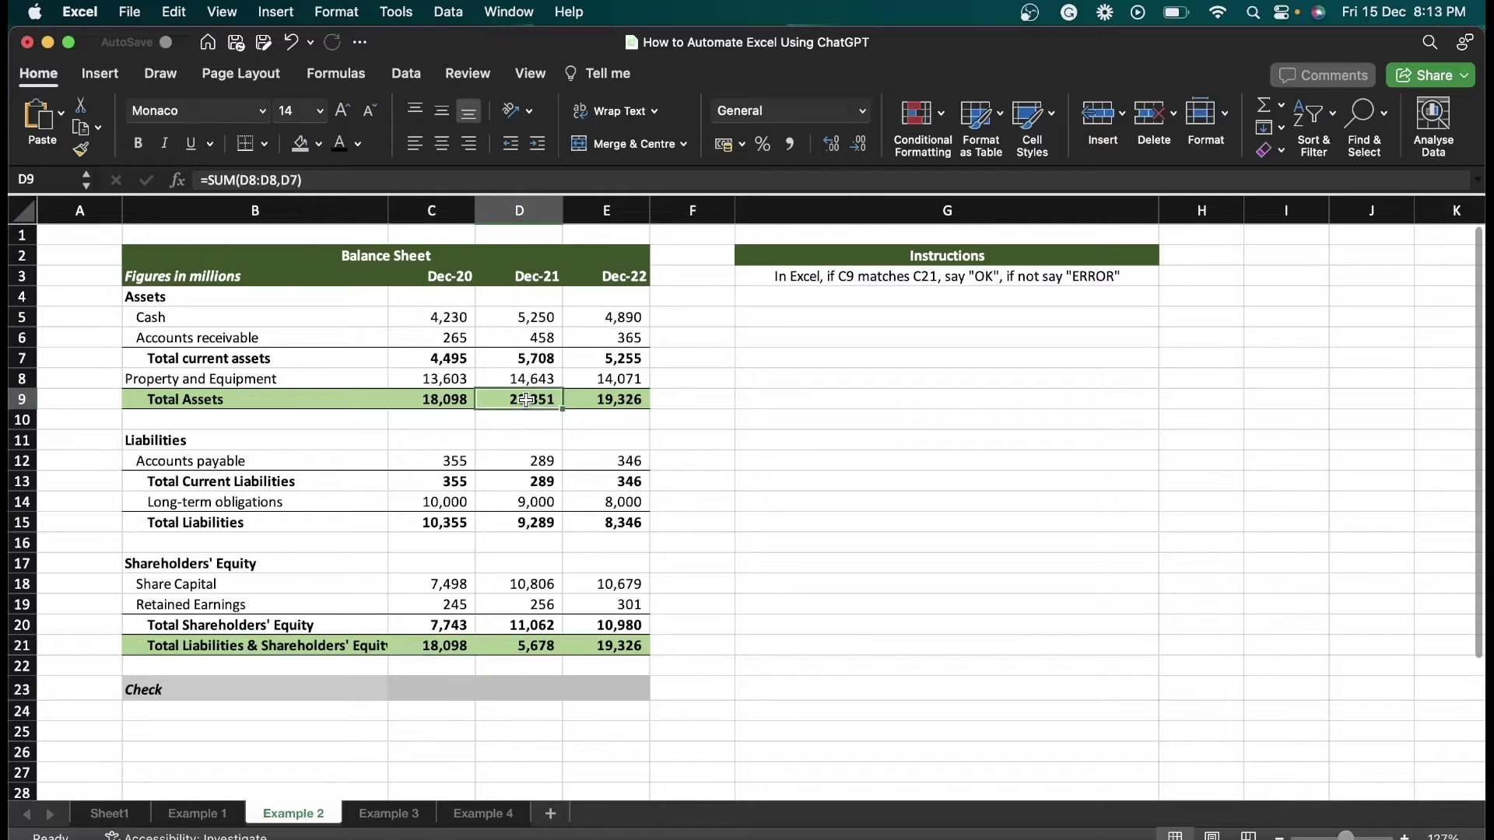
click(522, 646)
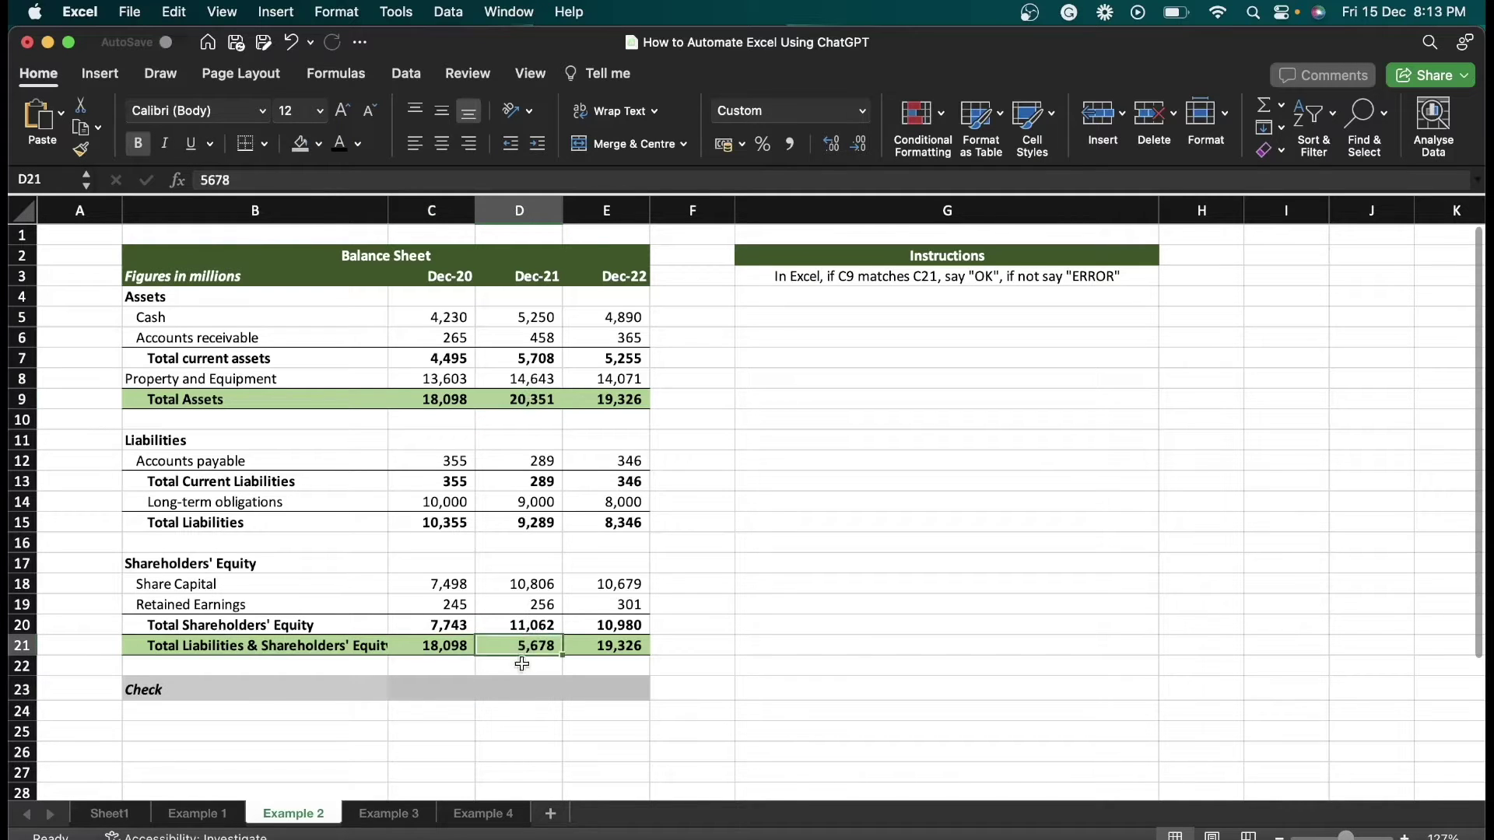
click(518, 688)
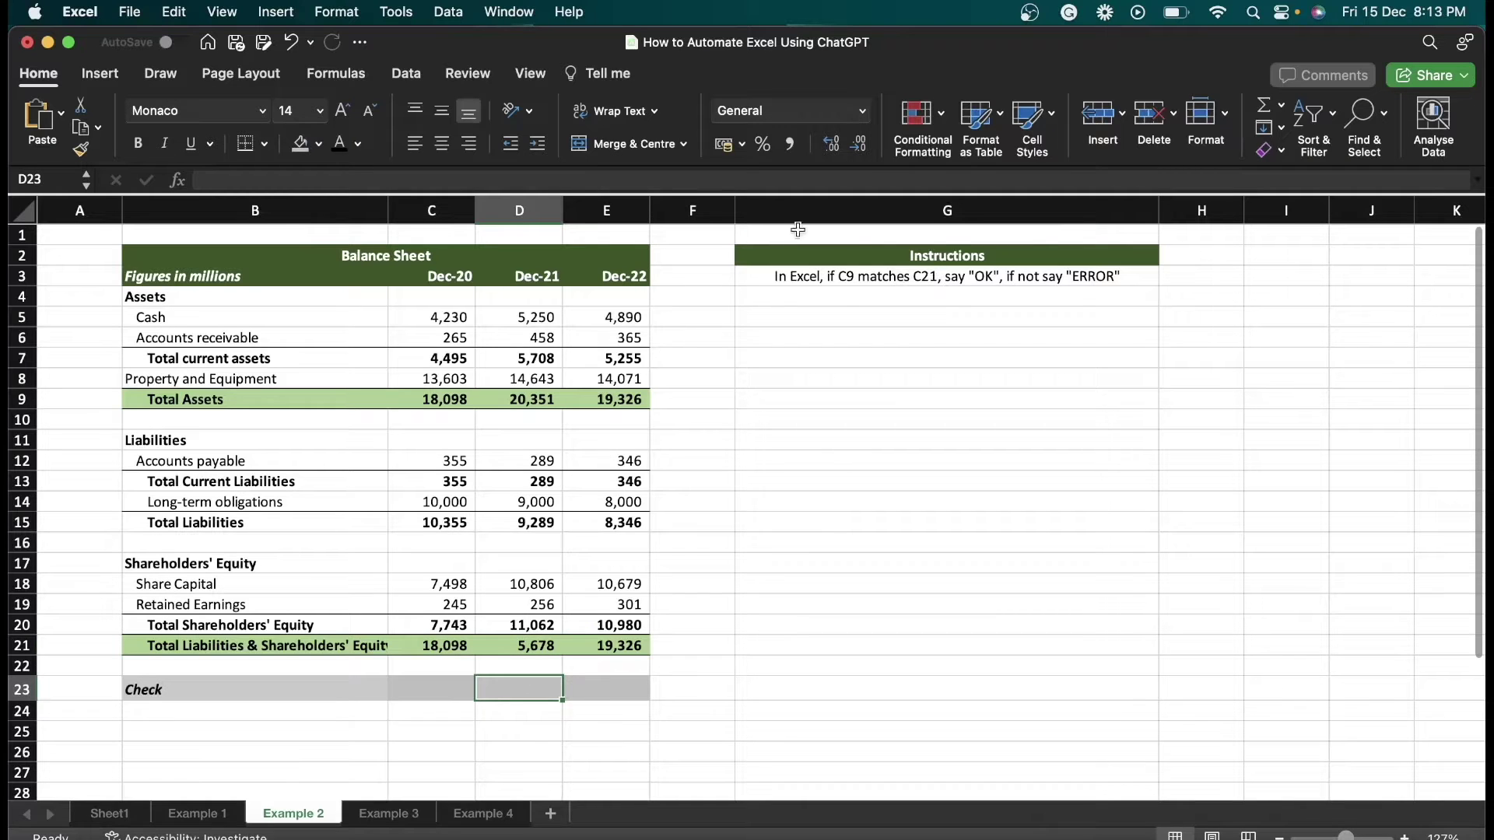
Step: Copy the G3 instruction about checking whether C9 matches C21
click(840, 278)
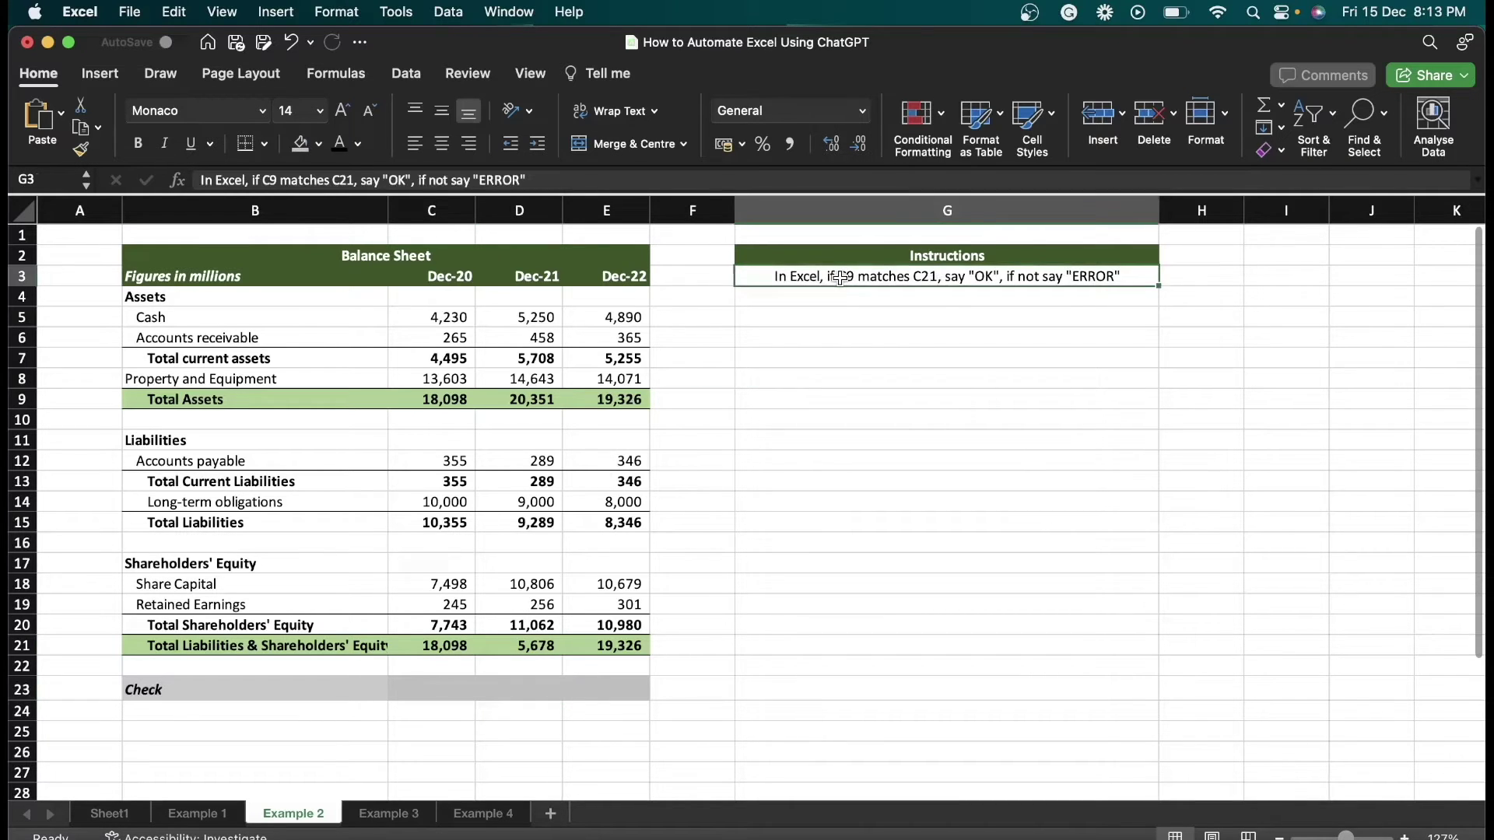
key(super+c)
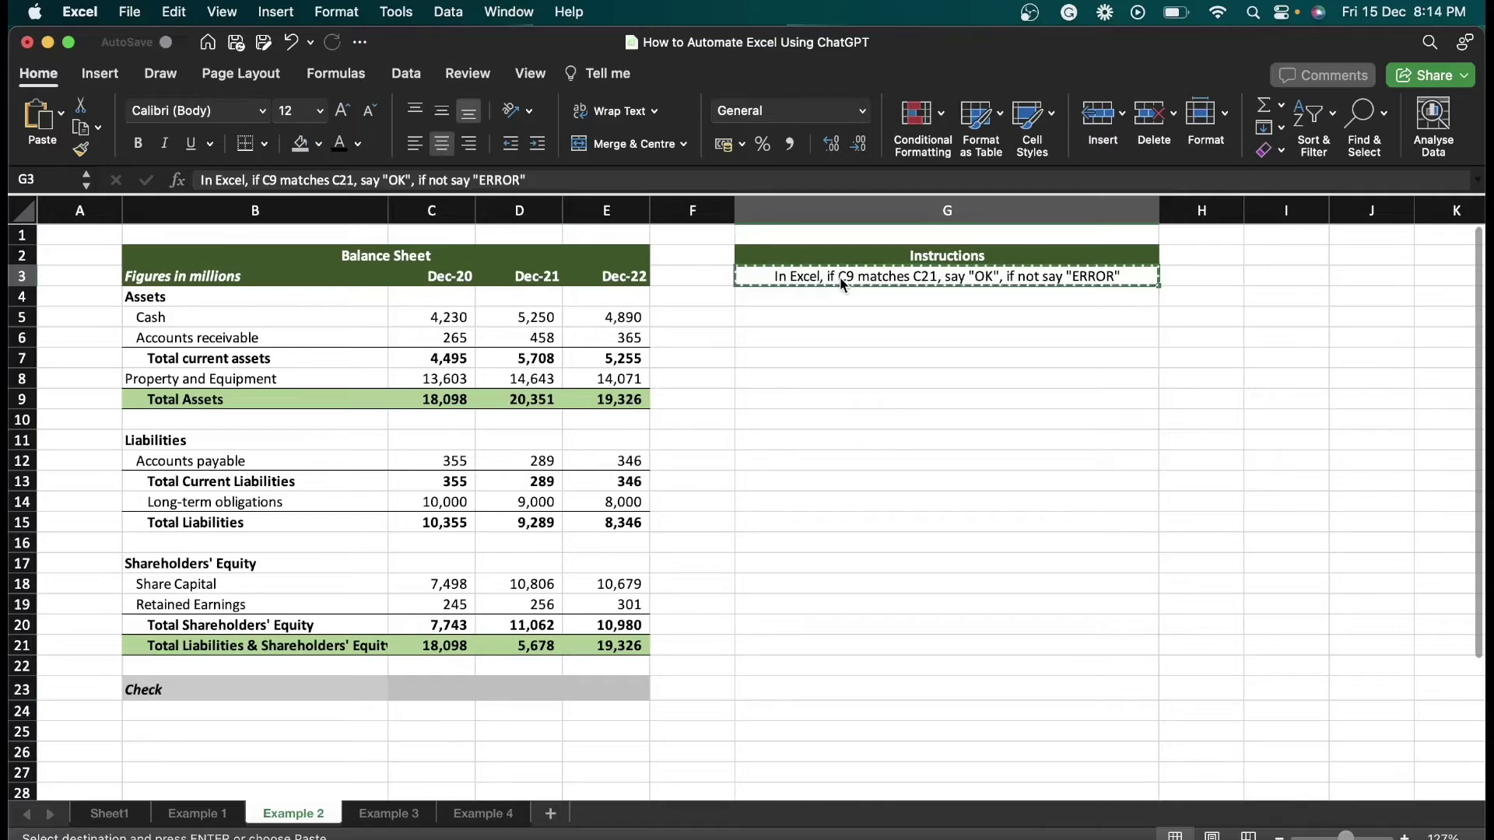
key(ctrl+Up)
Step: Ask ChatGPT, via the copied instruction, for a formula checking whether C9 matches C21
click(918, 308)
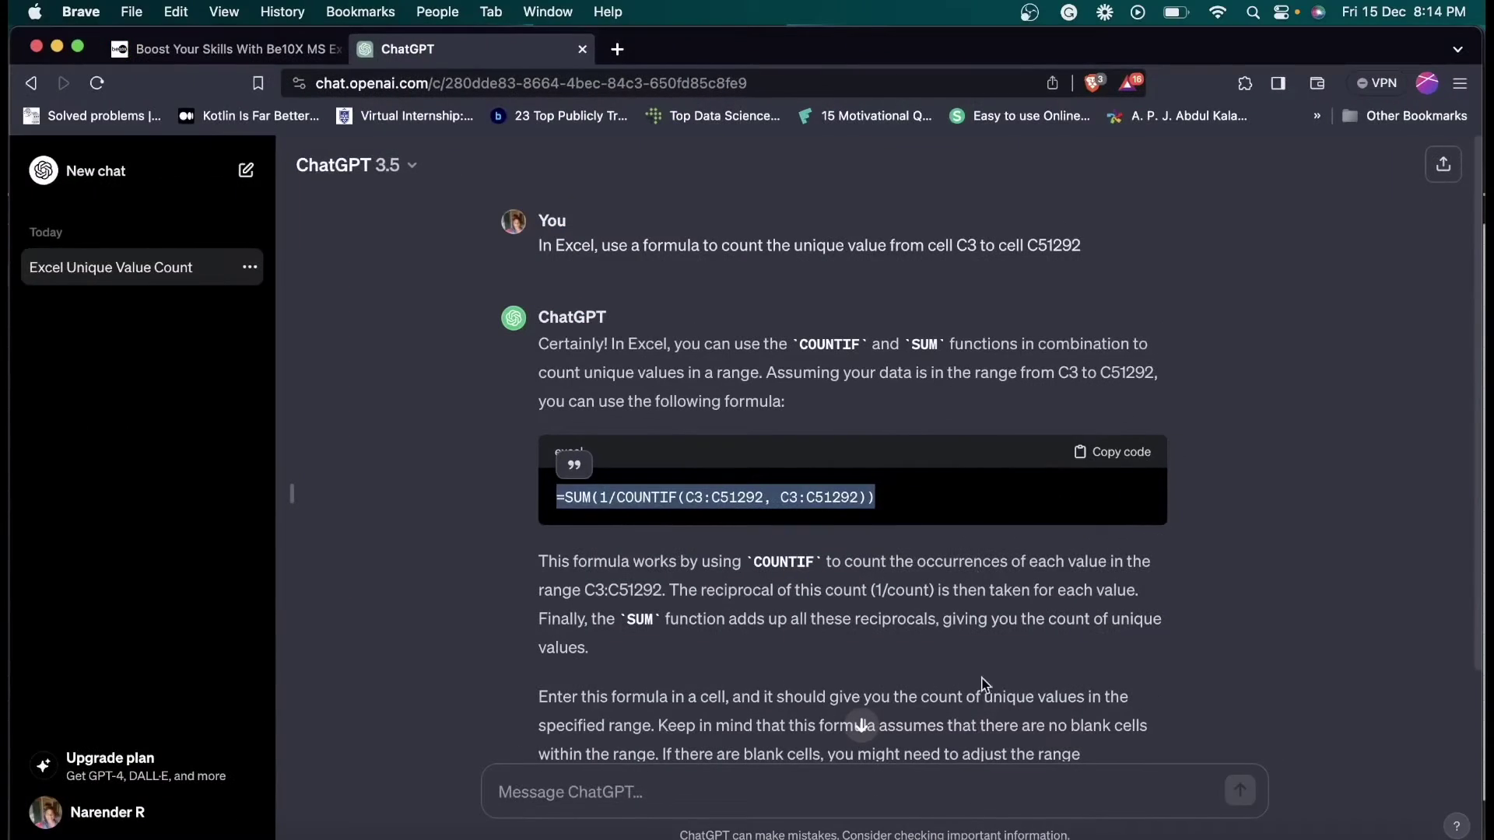
click(800, 791)
key(super+v)
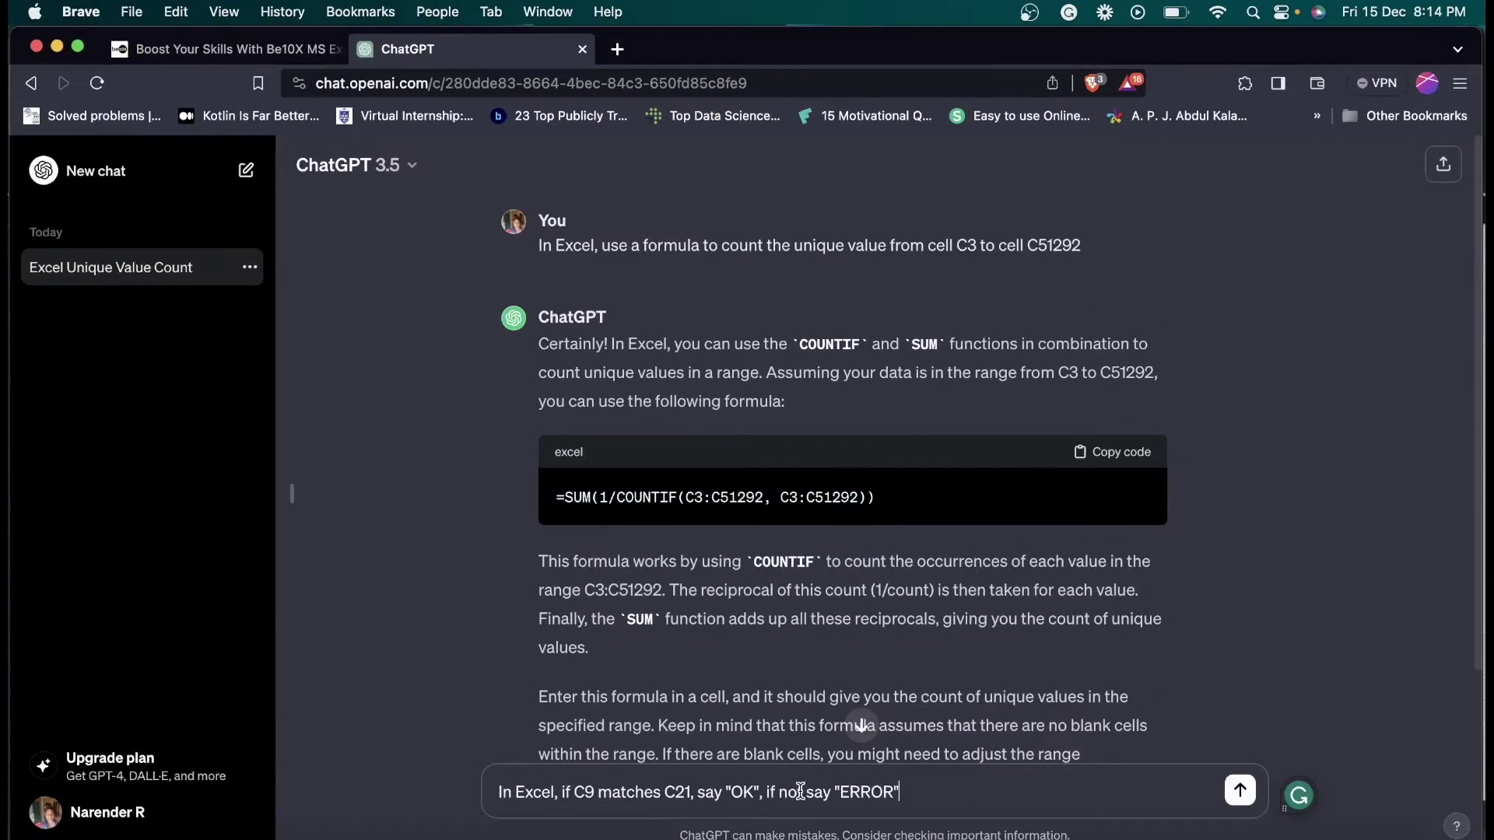
key(Return)
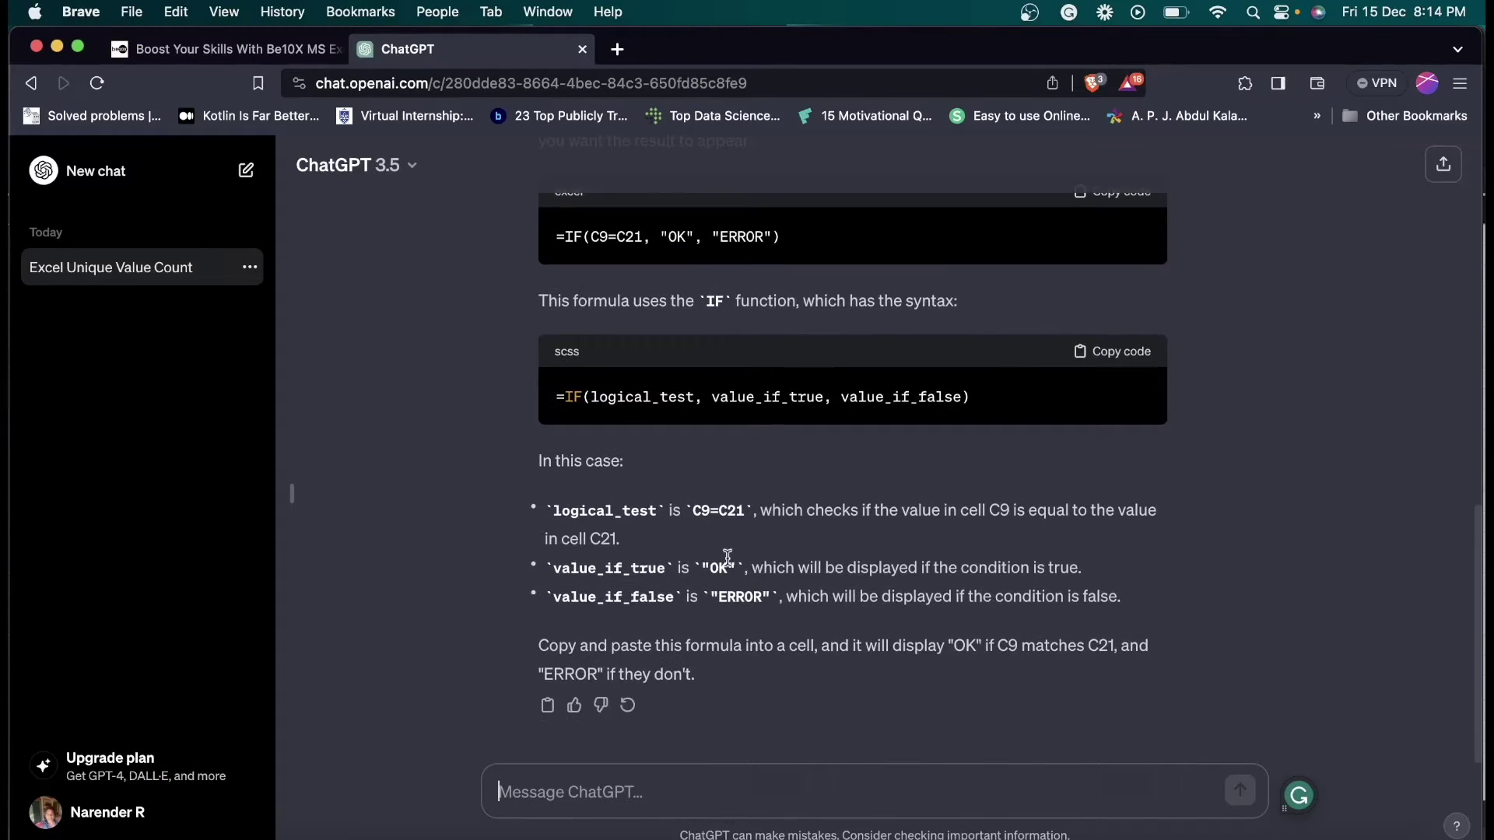
Step: Copy the returned =IF(C9=C21, "OK", "ERROR") formula and return to the Excel balance sheet
scroll(722, 520, up, 5)
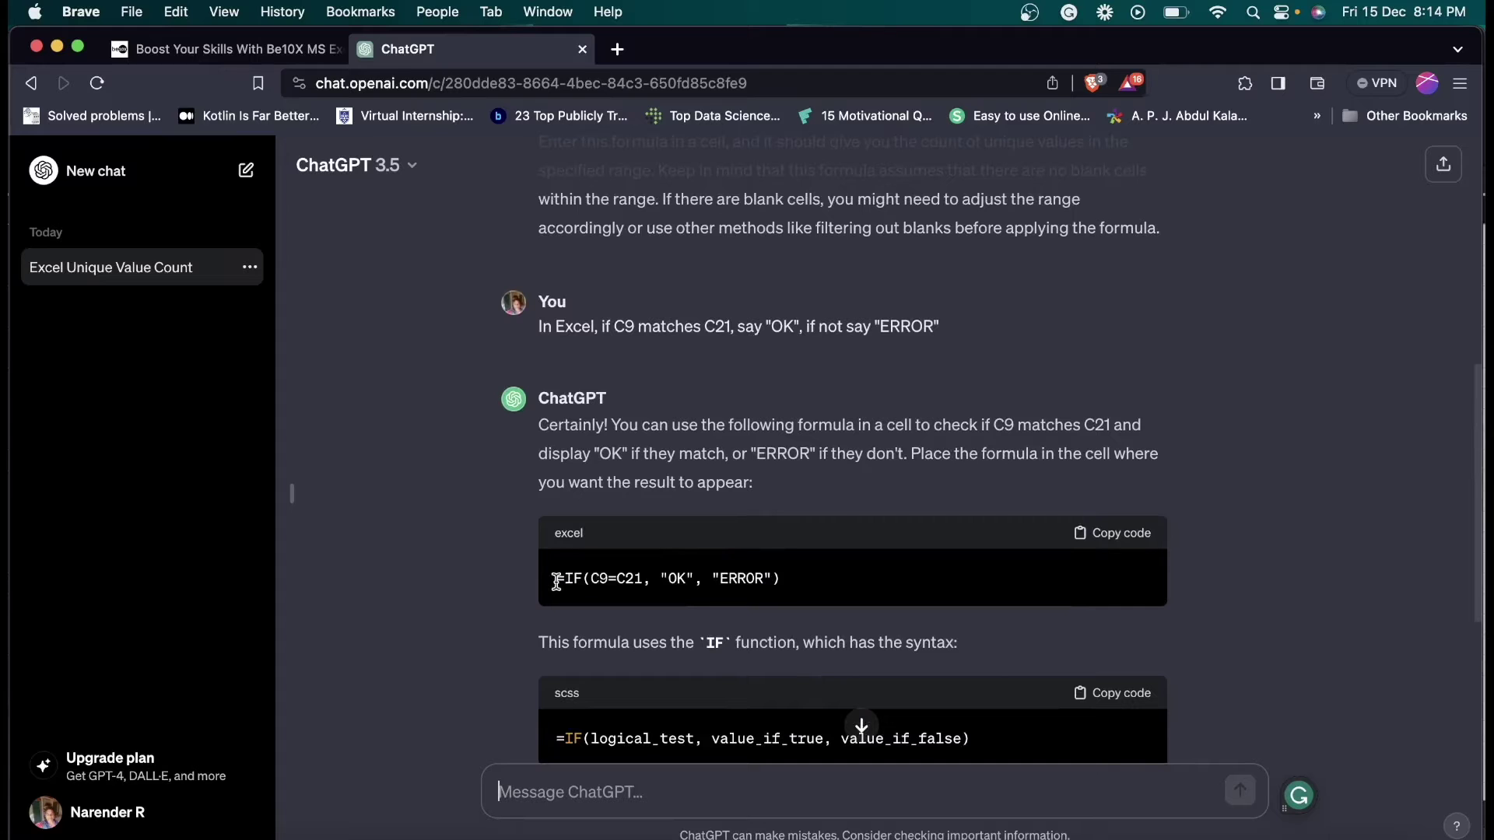
drag(556, 580, 817, 585)
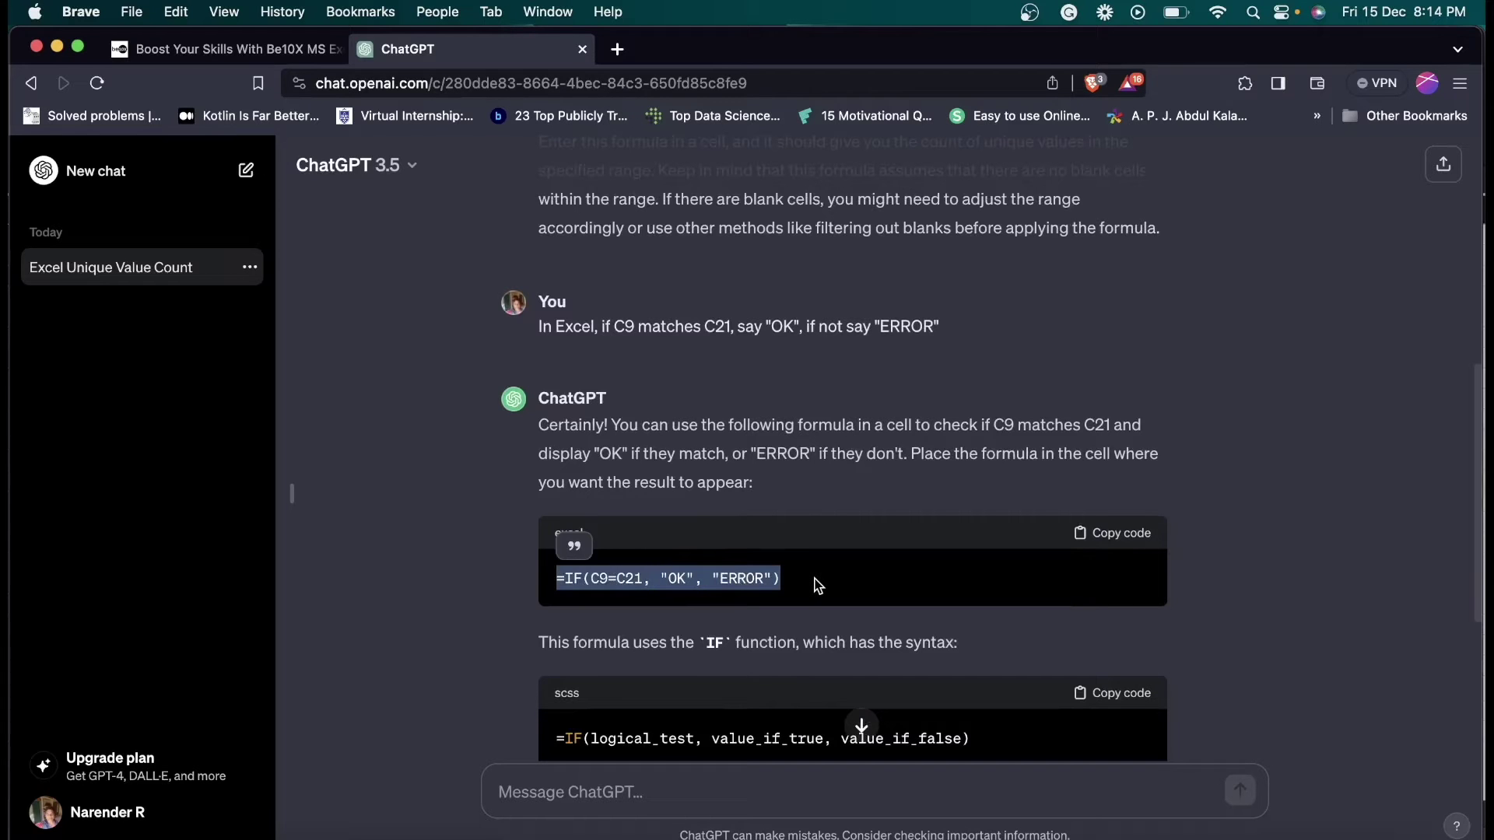
key(ctrl+Up)
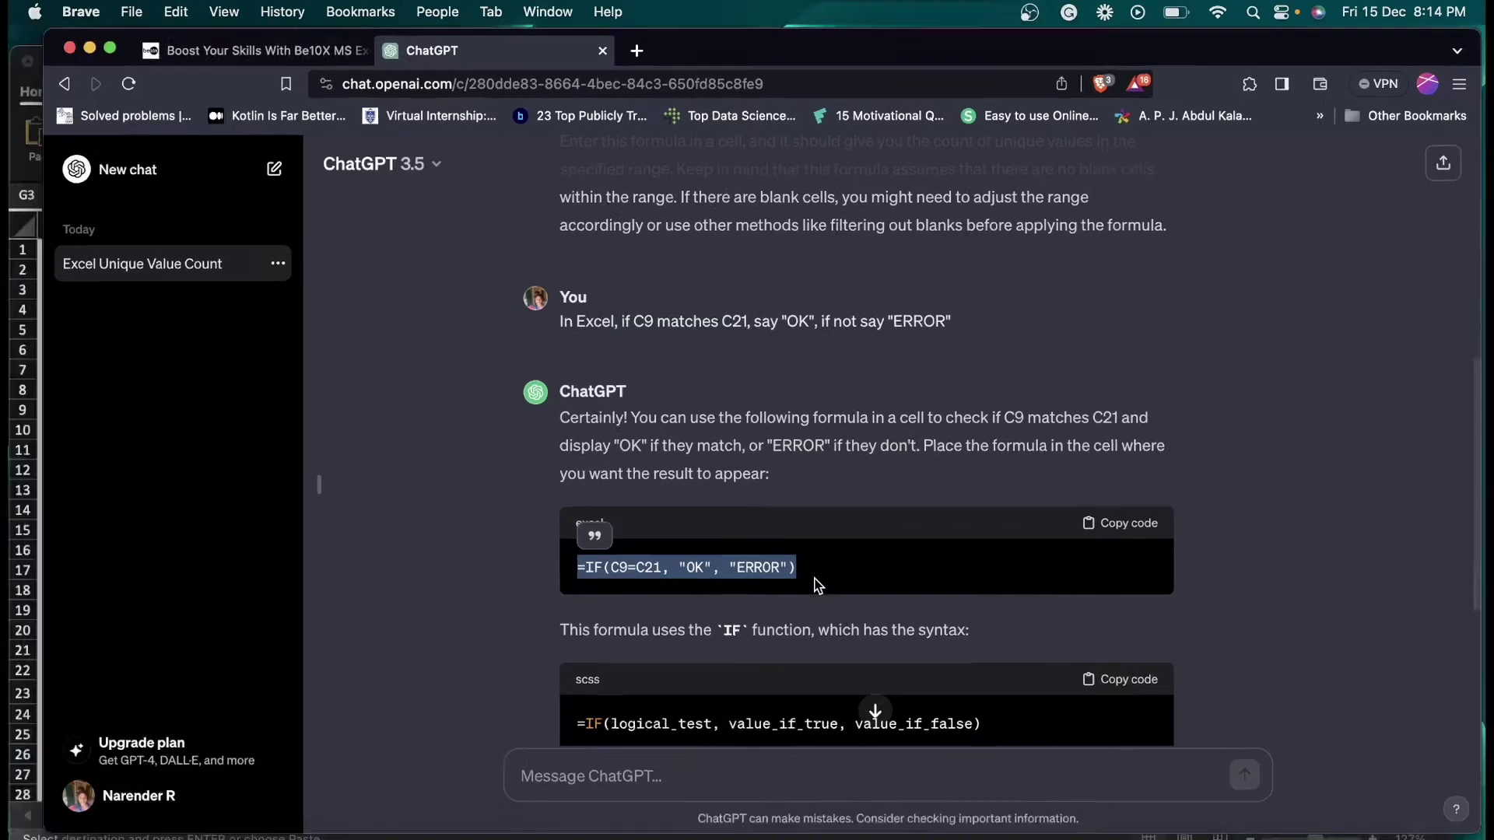
click(546, 656)
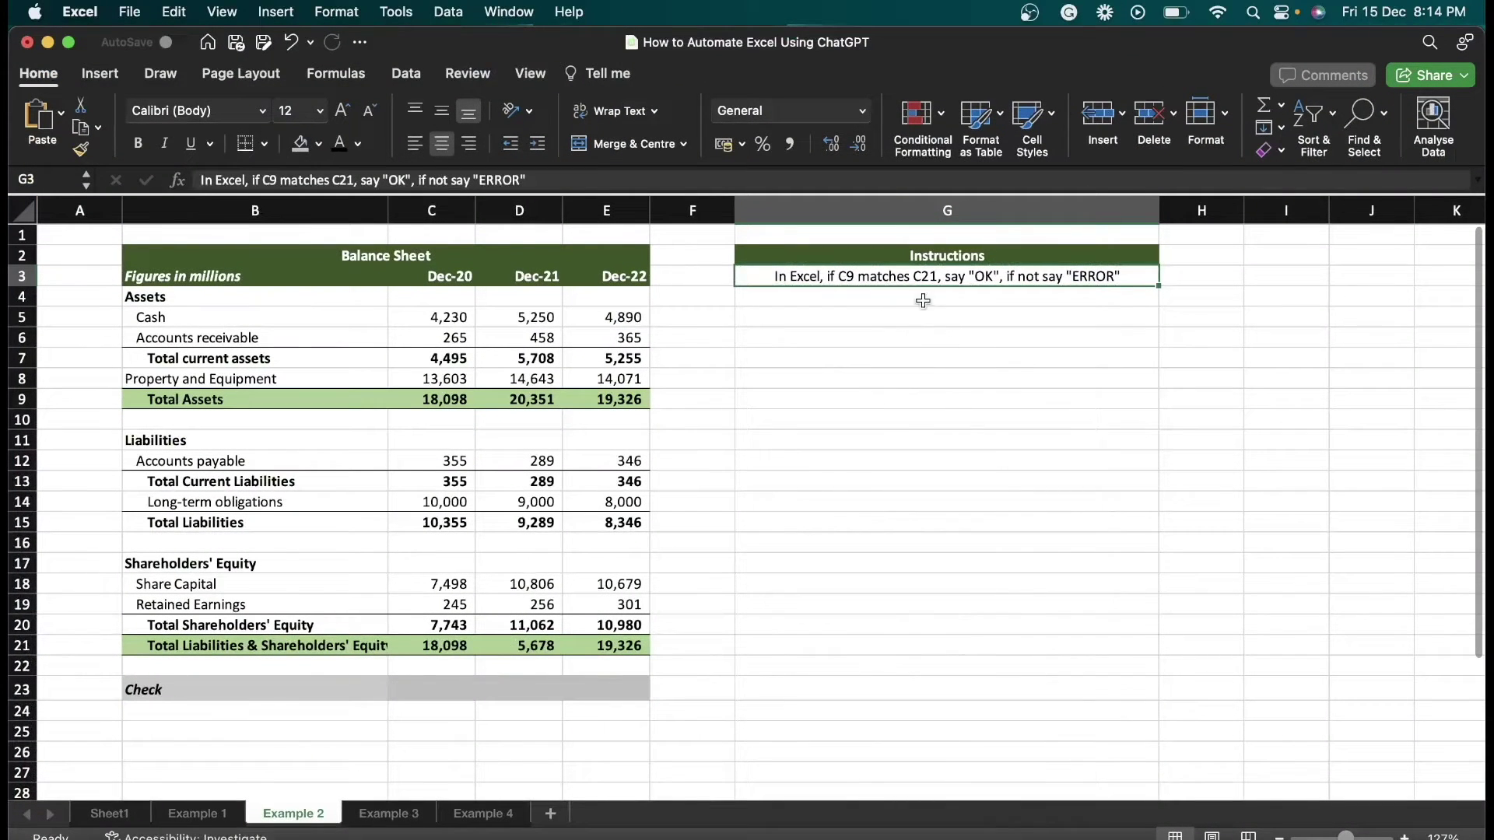
Step: Enter the IF check formula in C23 and fill it across to D23 and E23
click(437, 688)
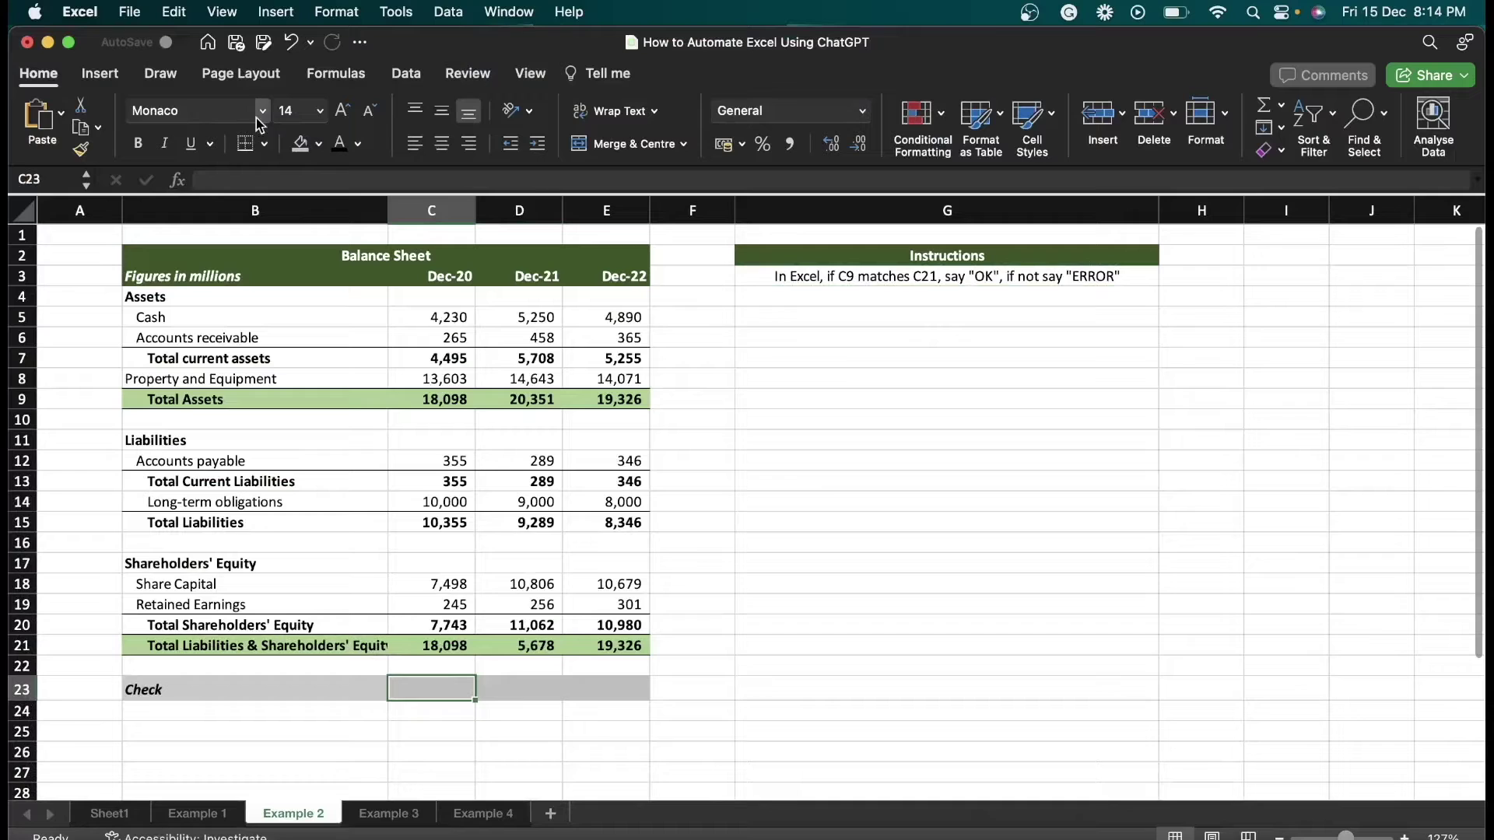
click(262, 174)
key(super+v)
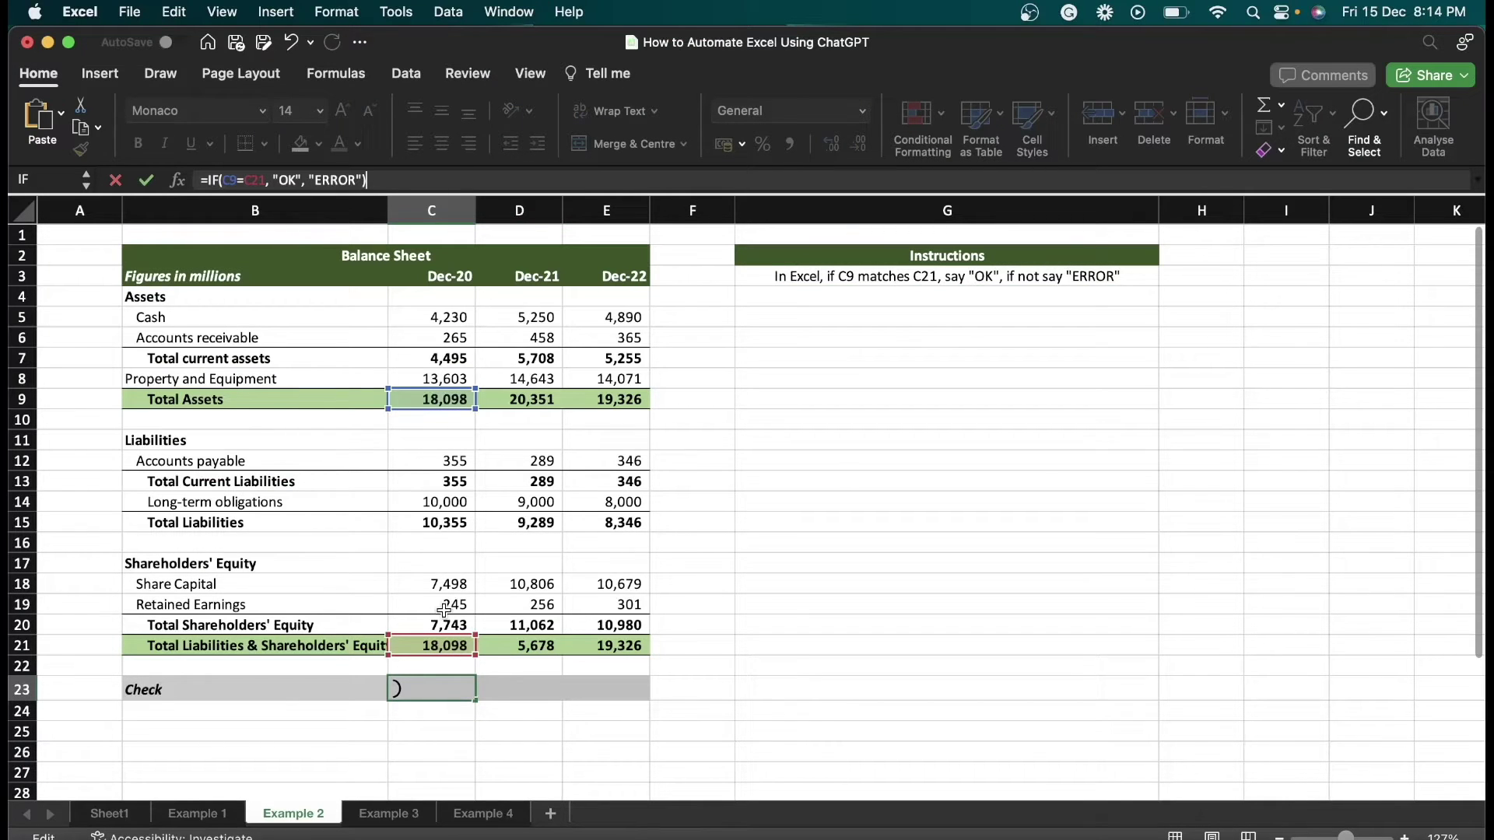
key(Return)
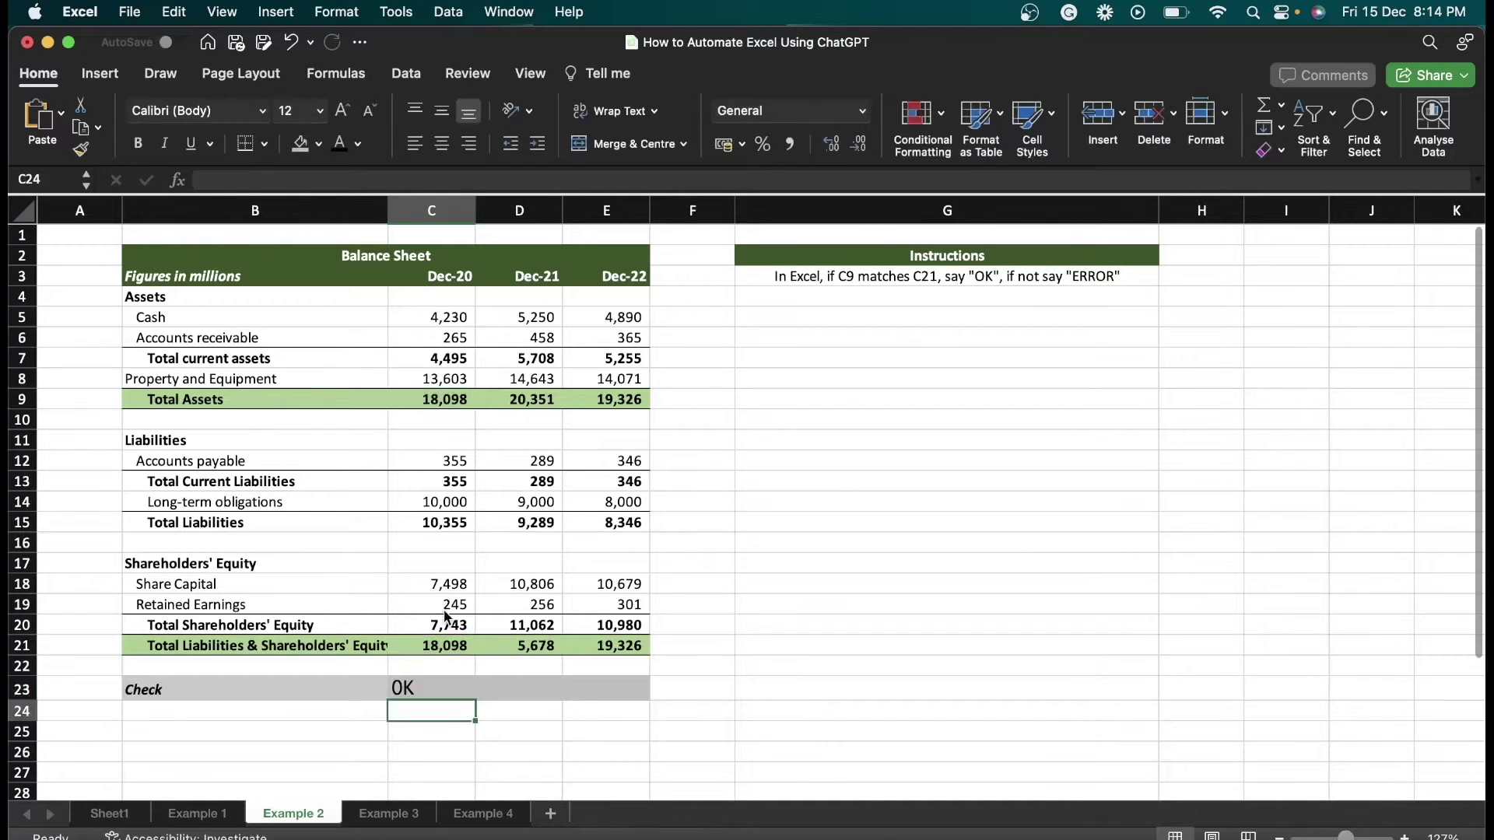
click(424, 691)
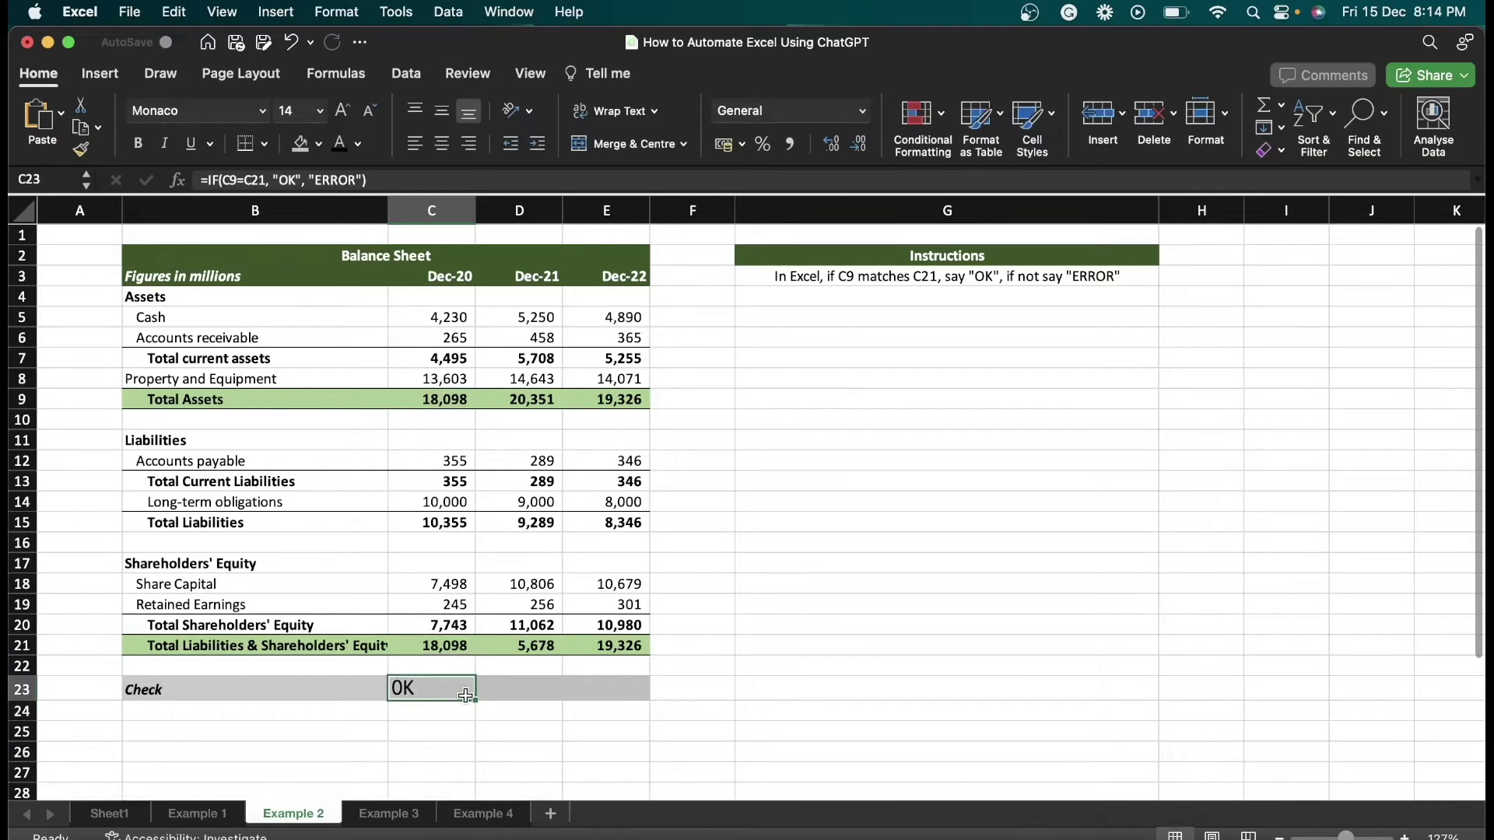
drag(474, 700, 606, 706)
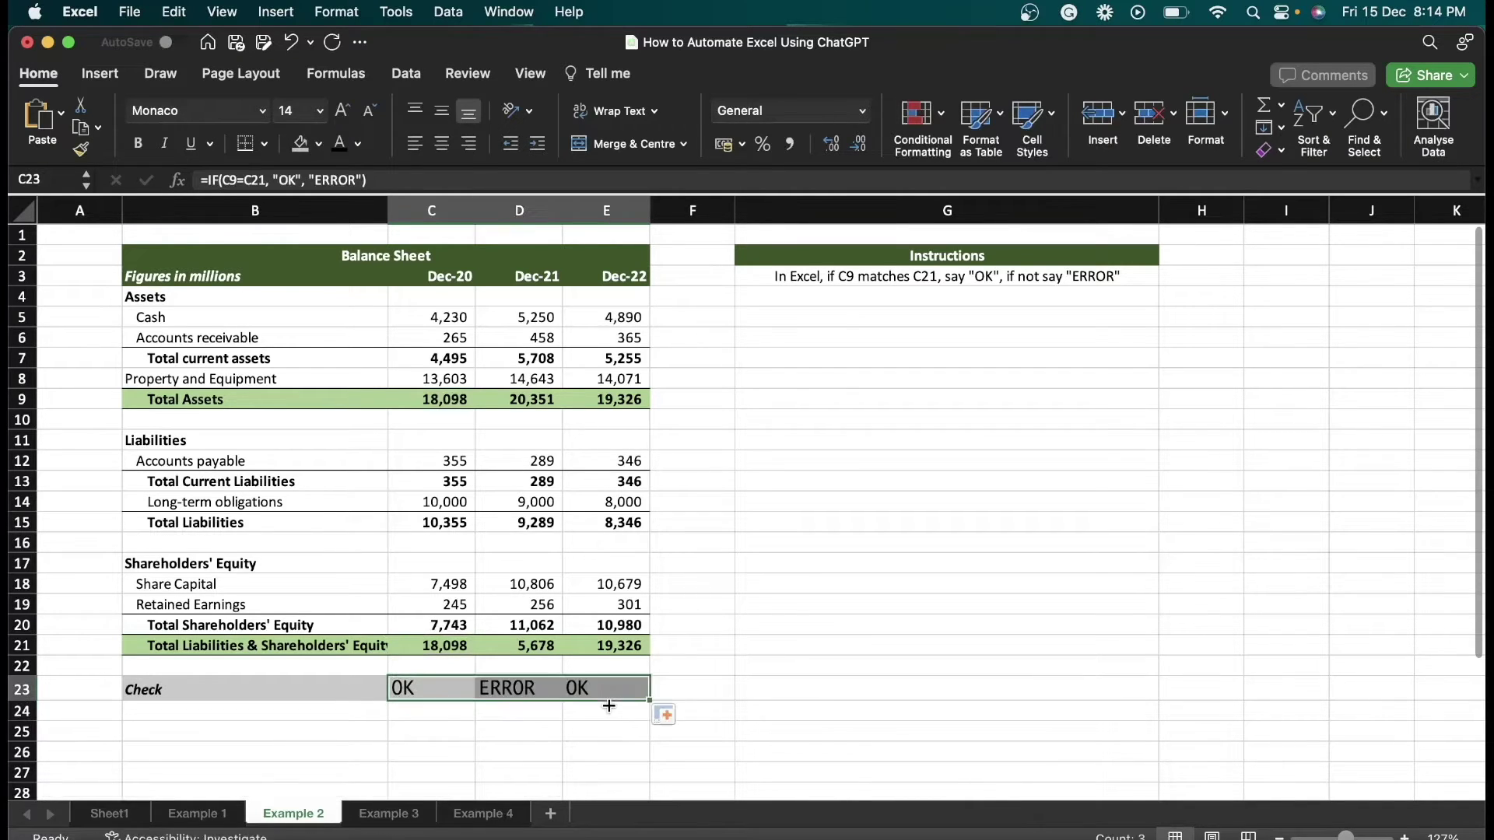
Step: Compare the Dec-21 and Dec-22 totals to confirm Dec-21 shows ERROR and Dec-22 shows OK
click(535, 645)
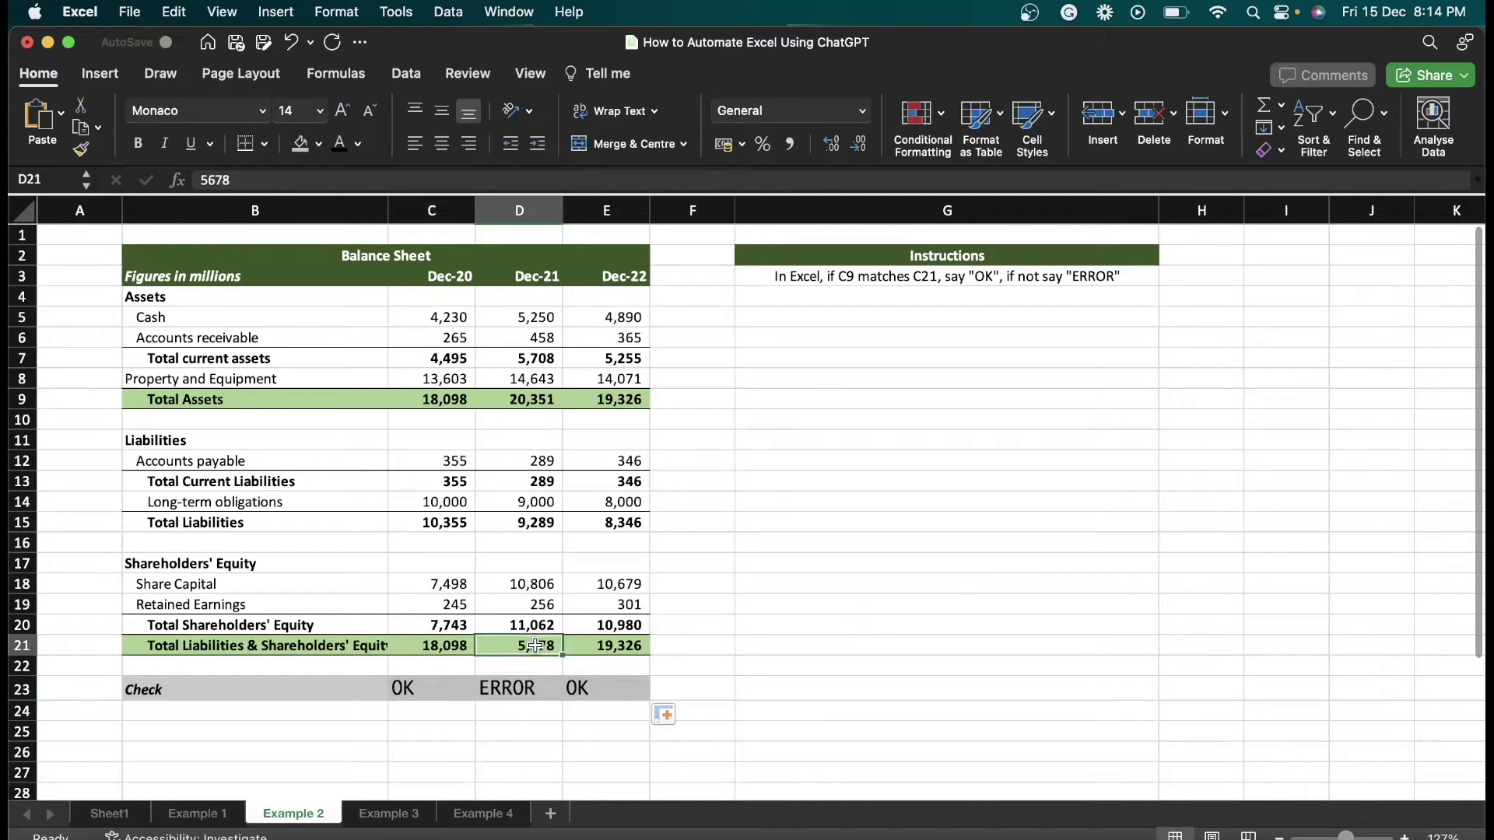
click(528, 398)
click(529, 645)
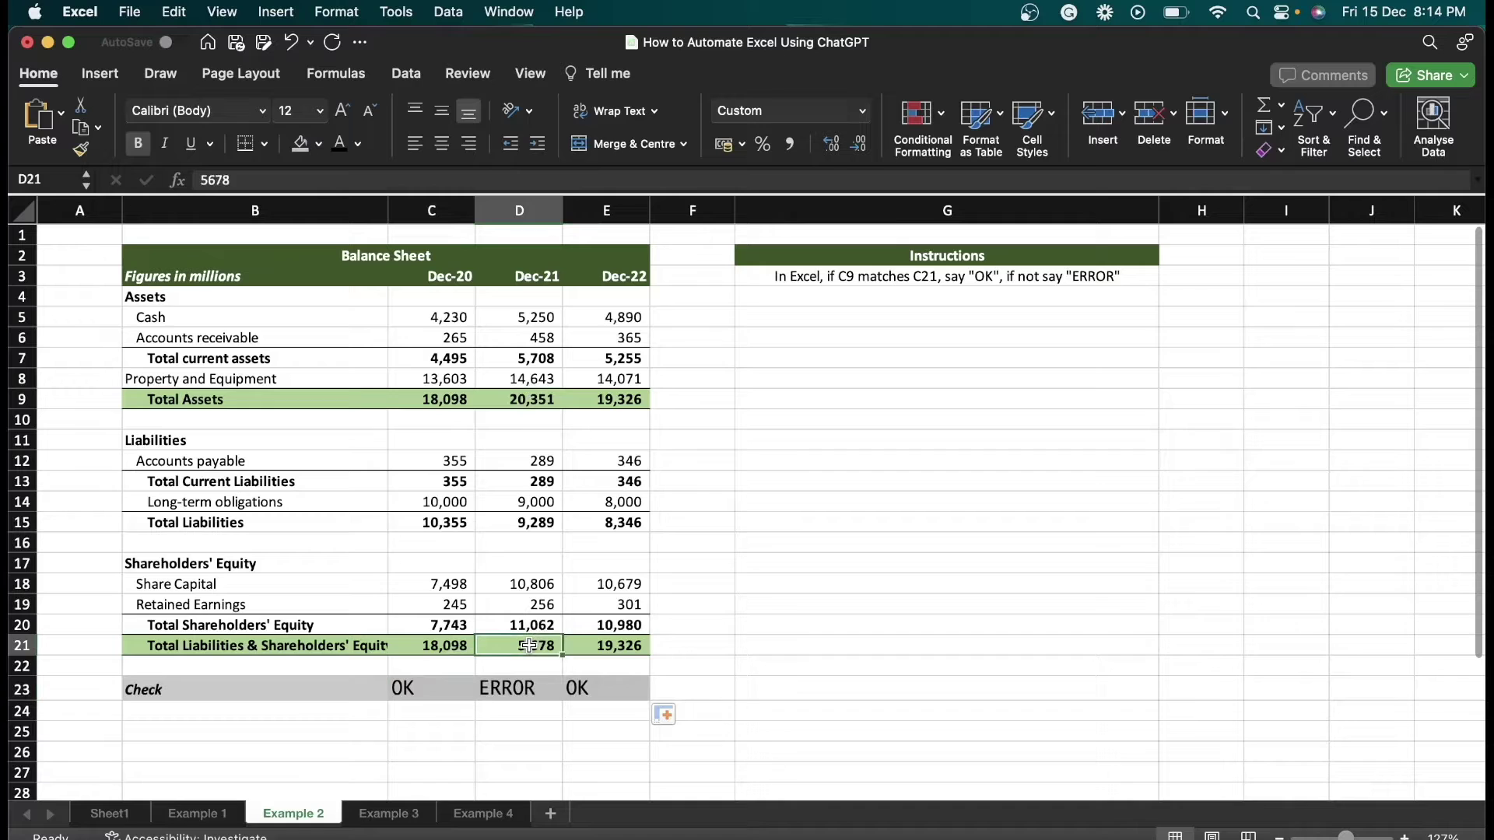
click(543, 688)
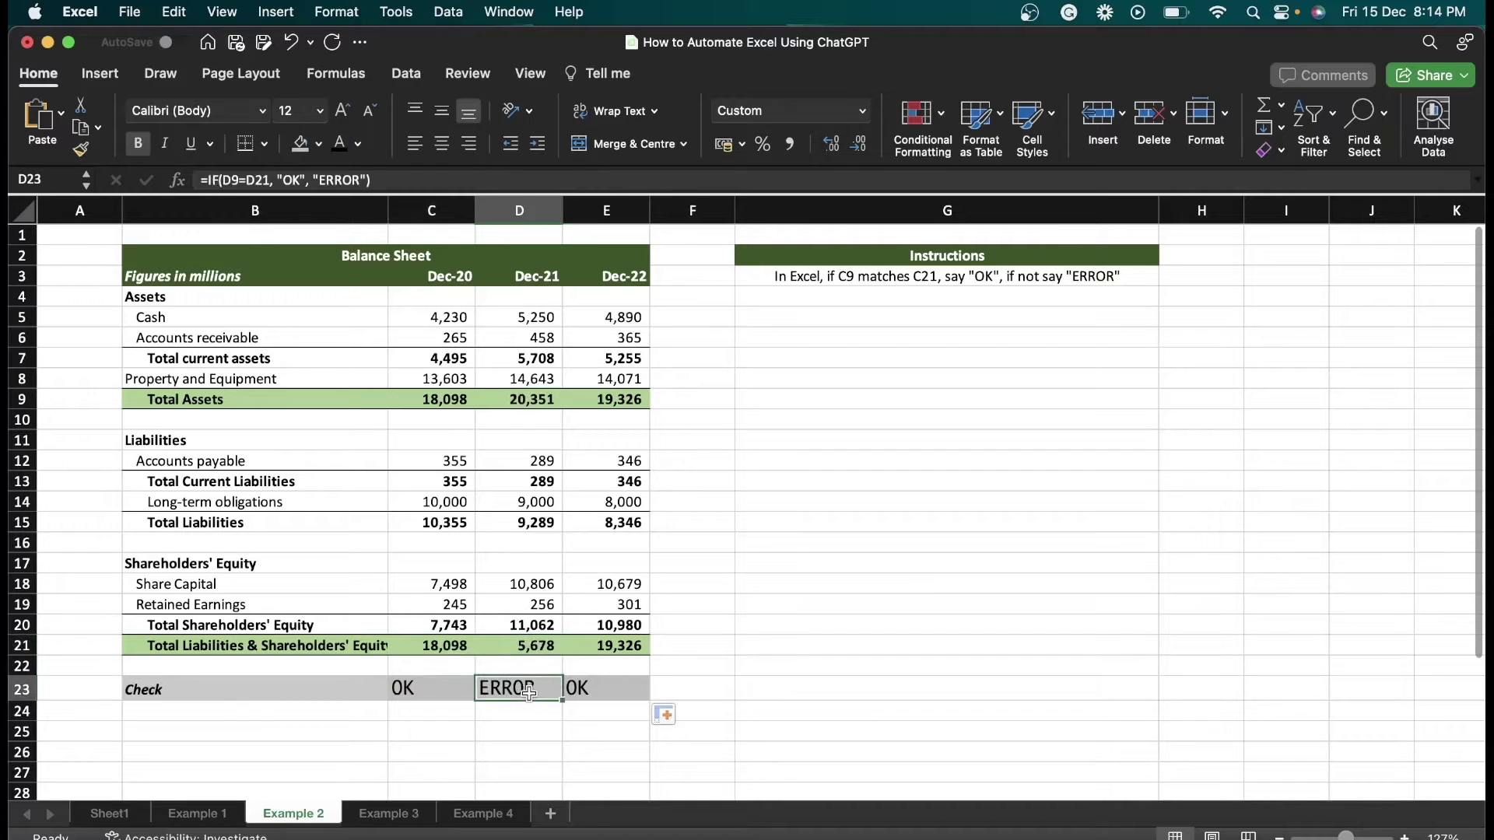
click(612, 400)
click(608, 645)
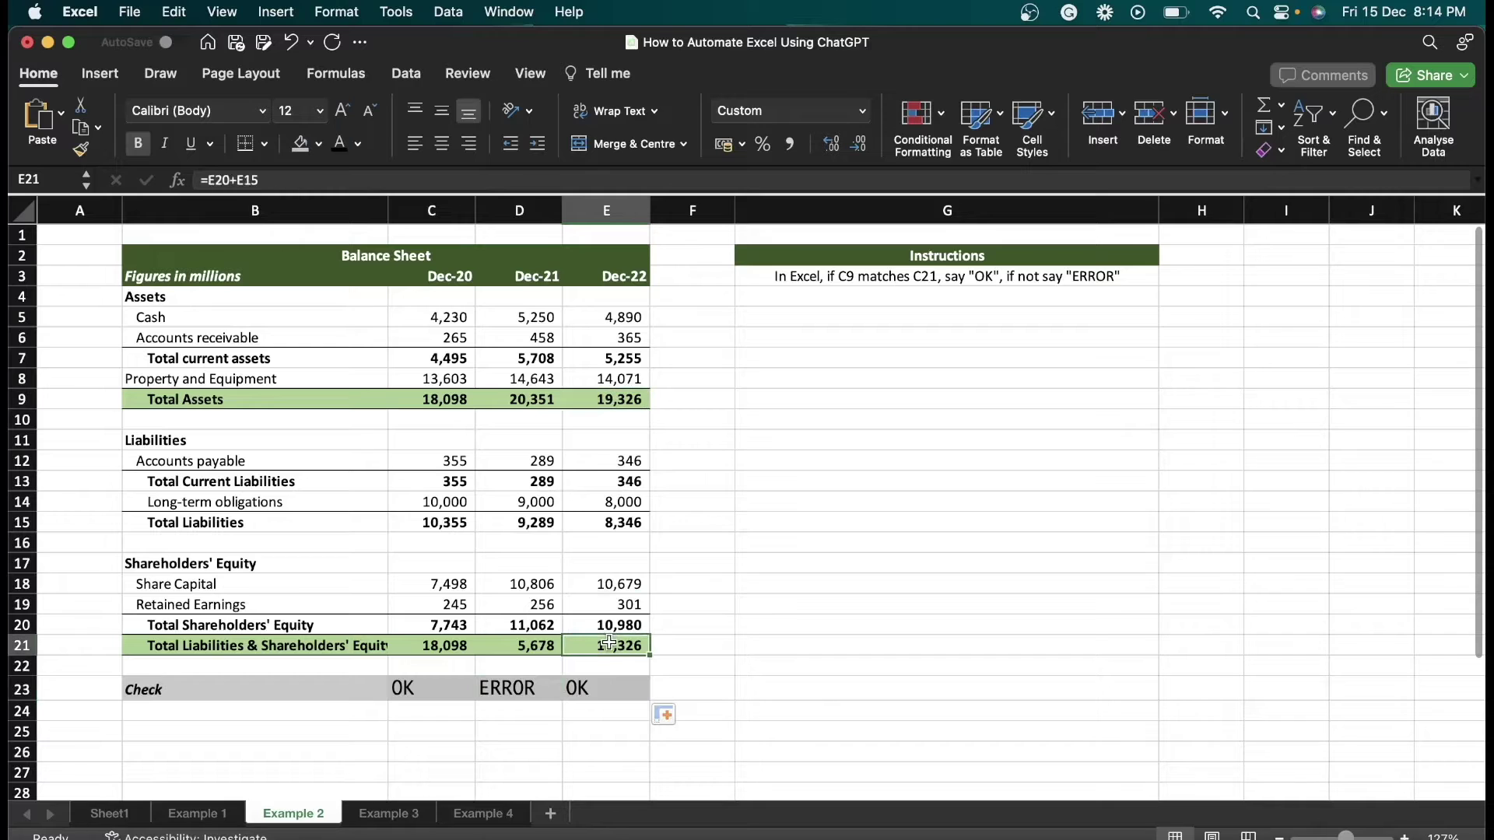
click(602, 682)
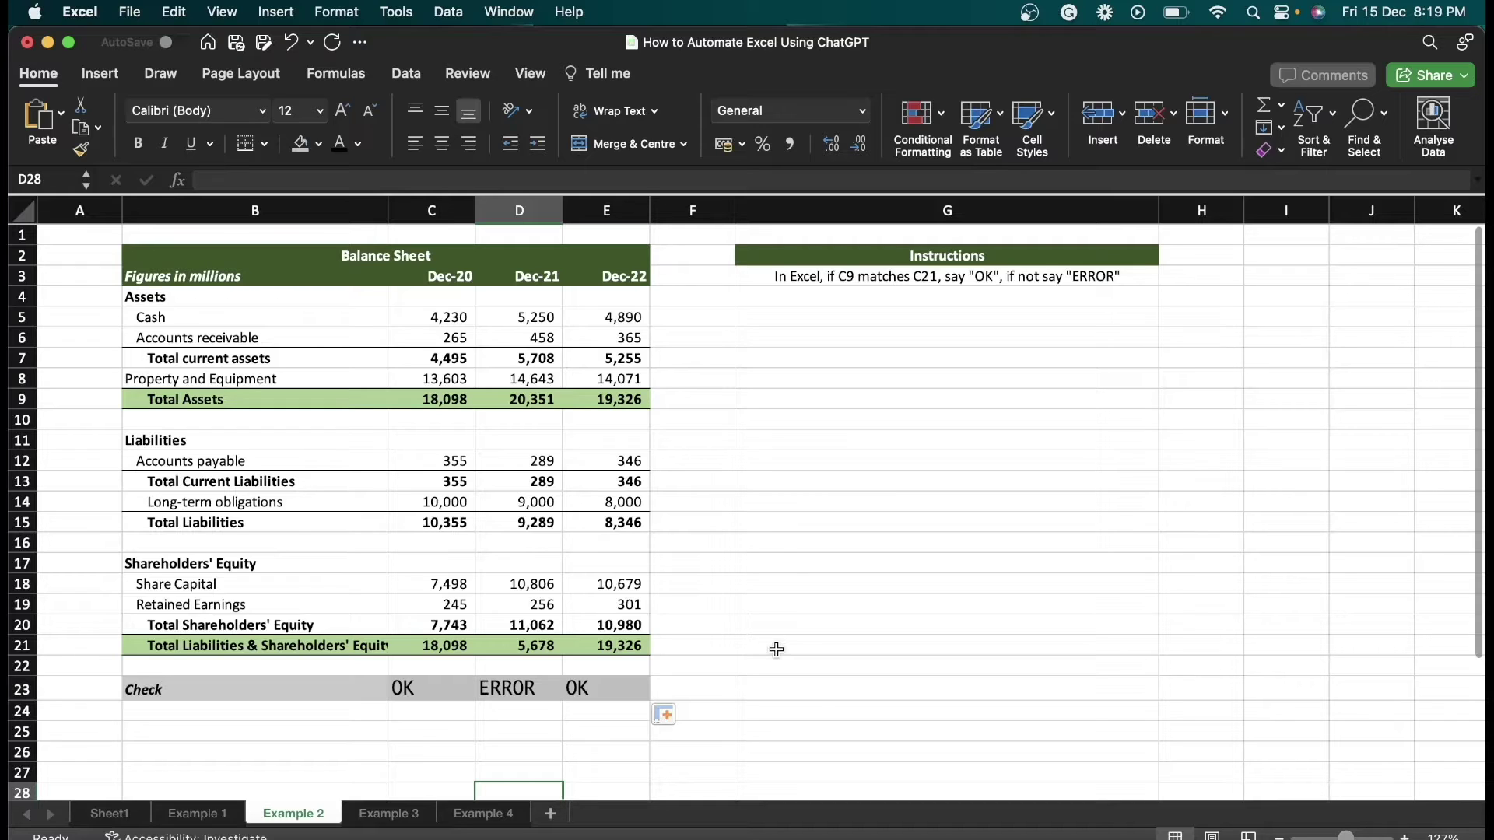
key(ctrl+Up)
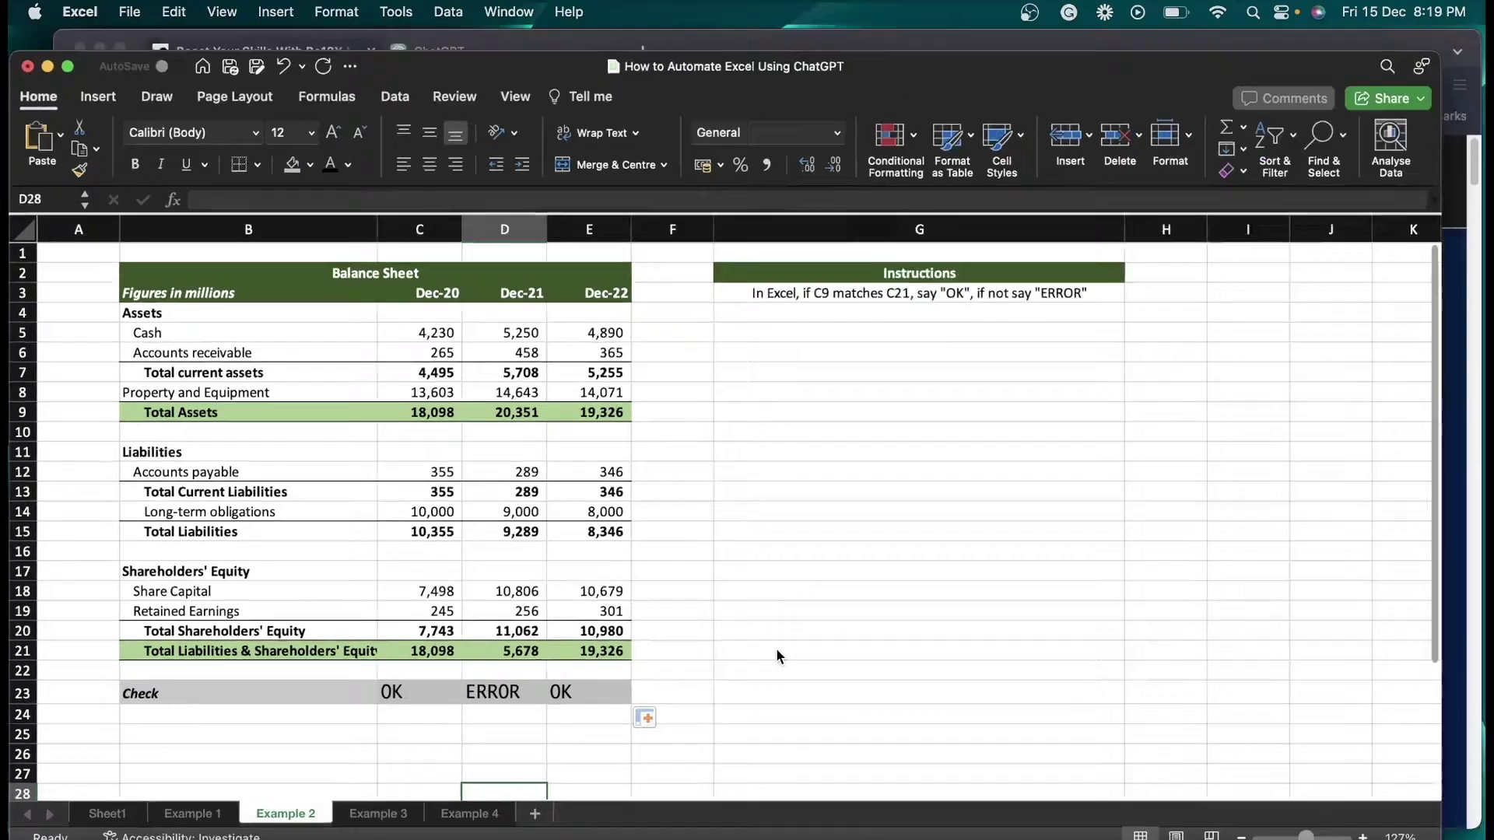
Step: Scroll the be10x workshop page in Brave down to the section on what the workshop teaches
click(986, 343)
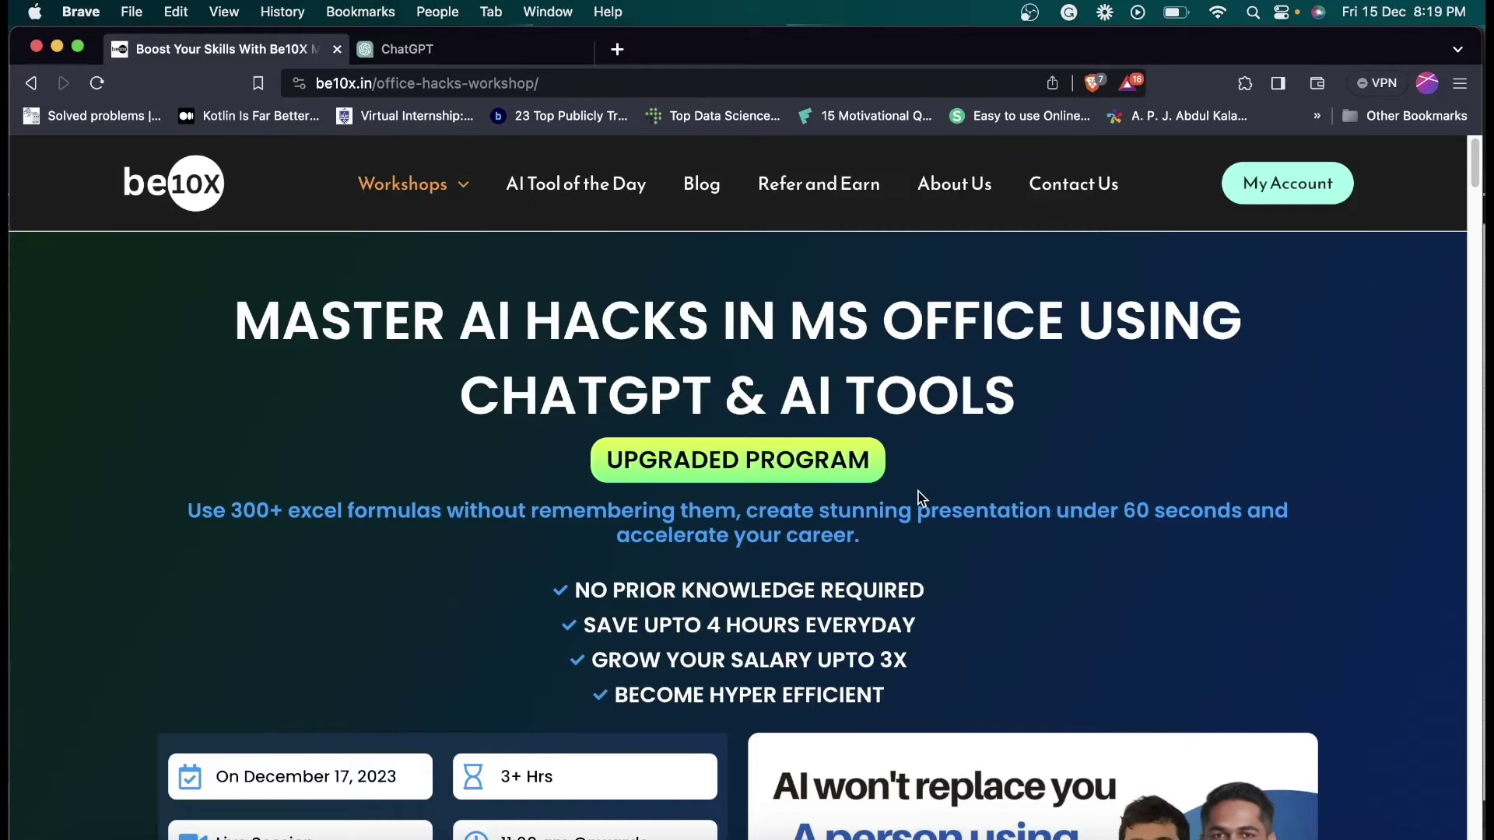
scroll(922, 498, down, 4)
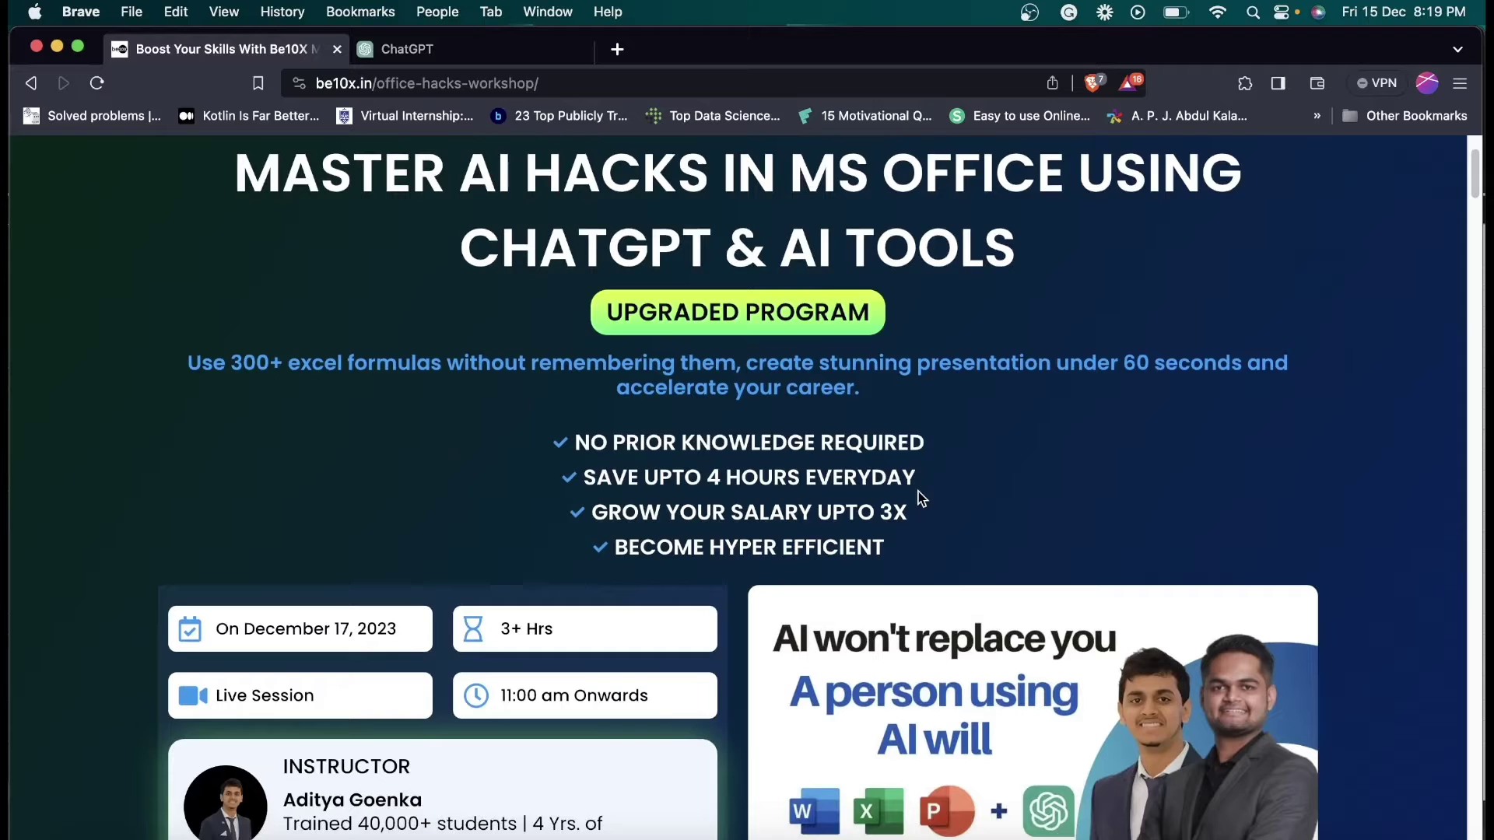
scroll(922, 498, down, 2)
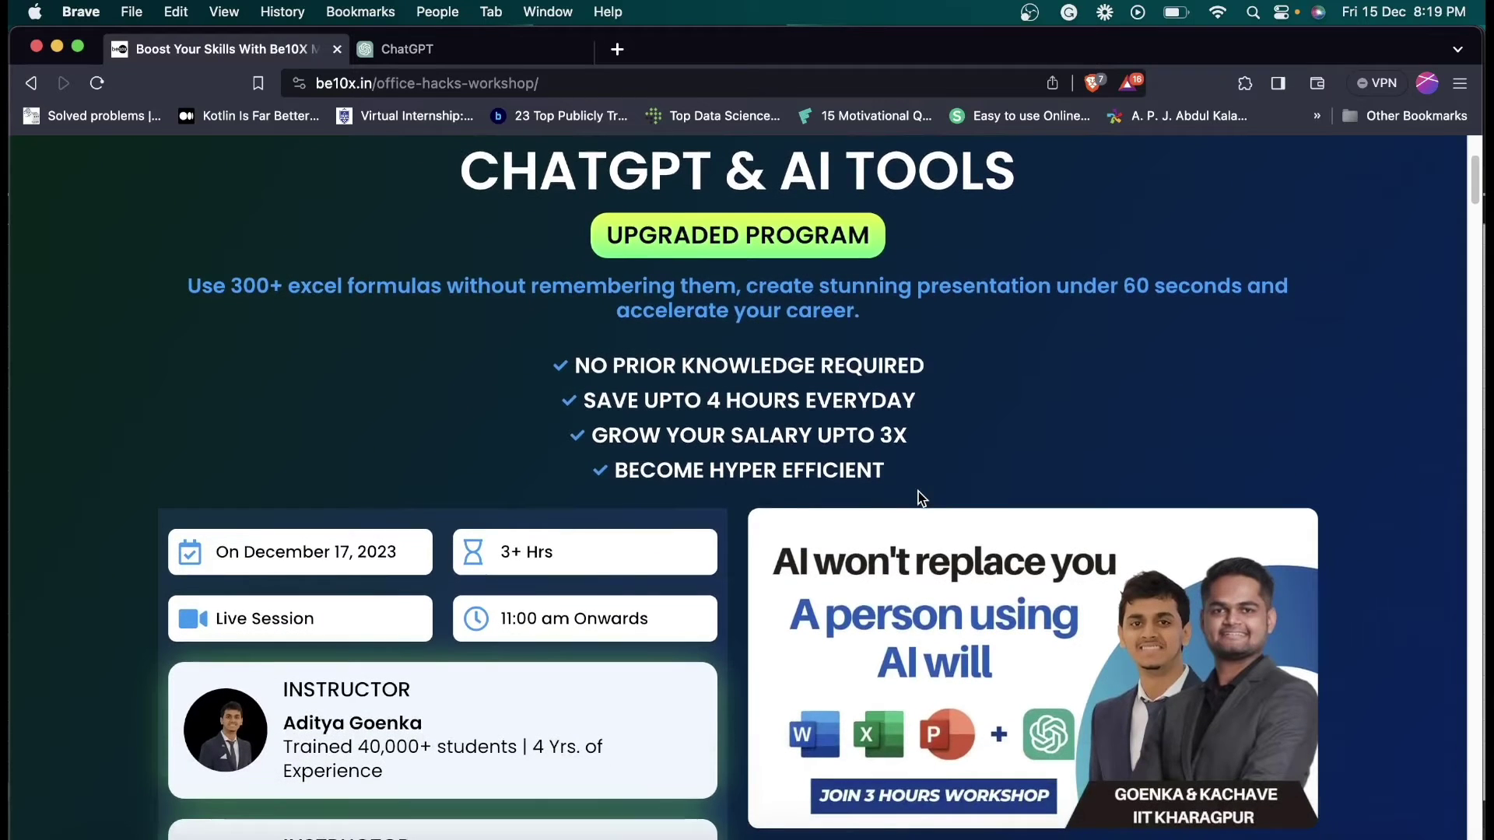
scroll(922, 497, down, 2)
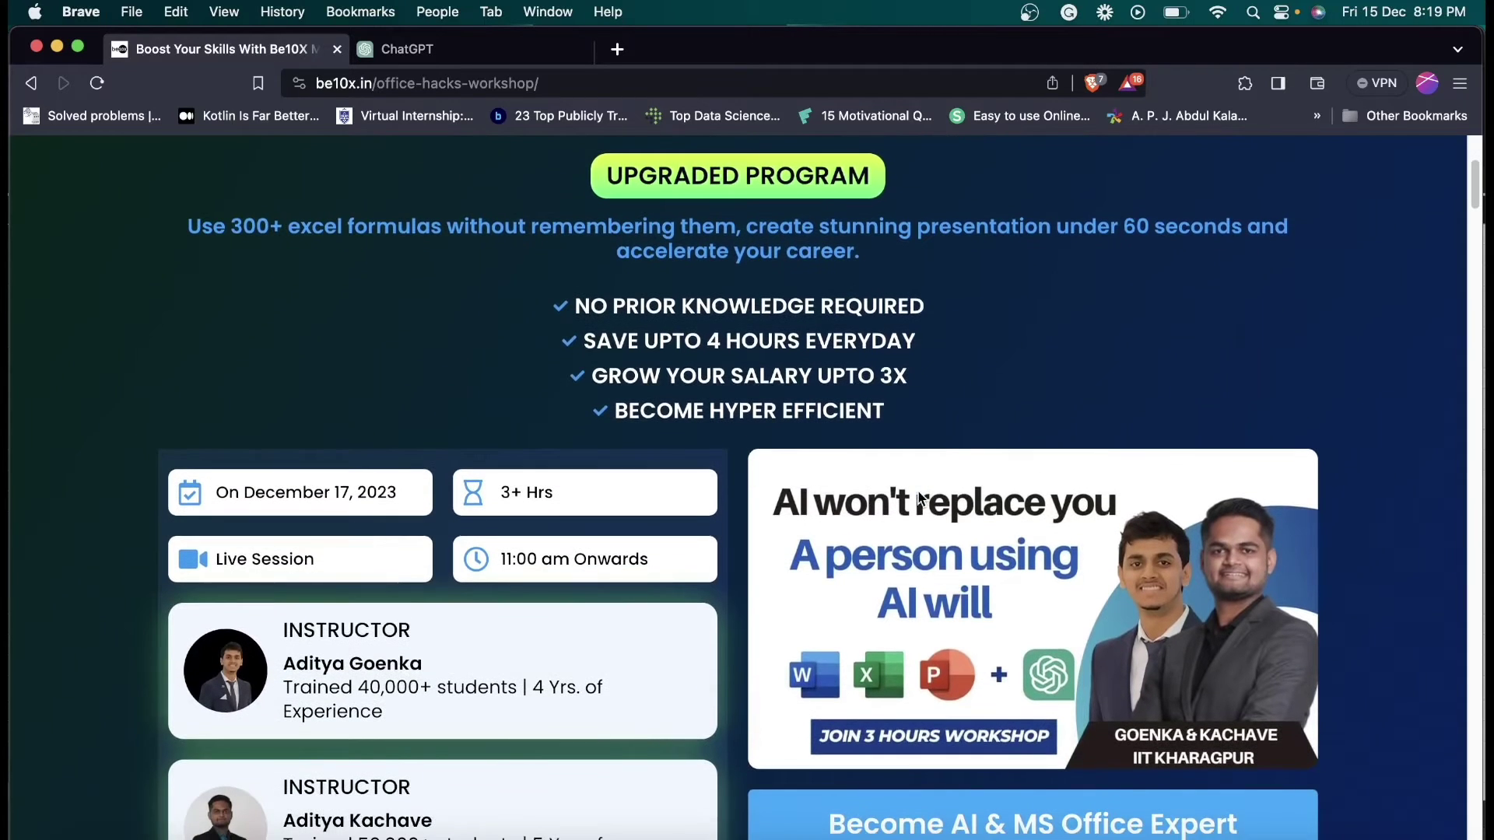
scroll(919, 496, down, 3)
scroll(919, 498, down, 2)
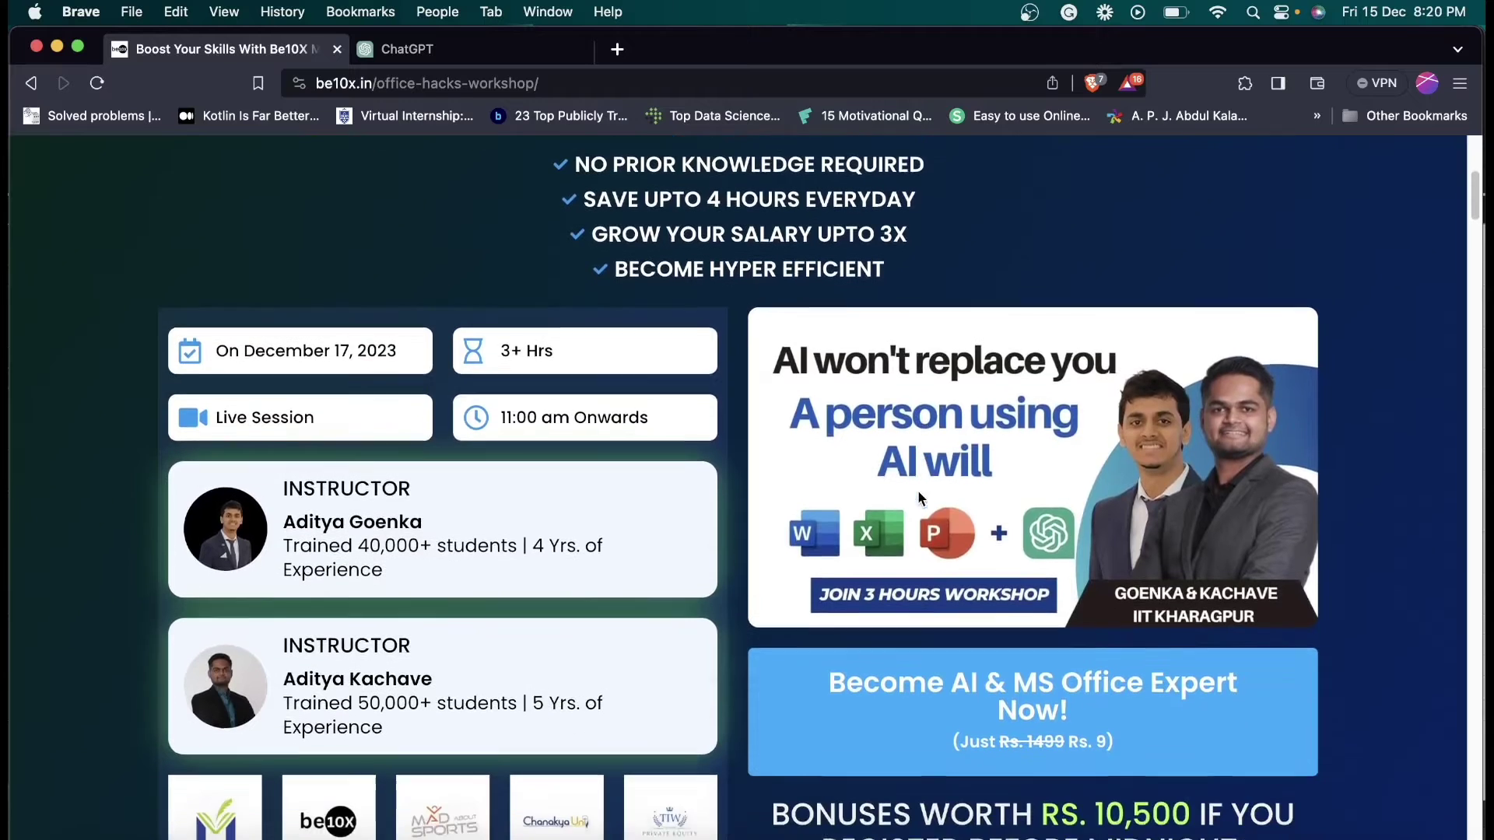
scroll(920, 498, down, 2)
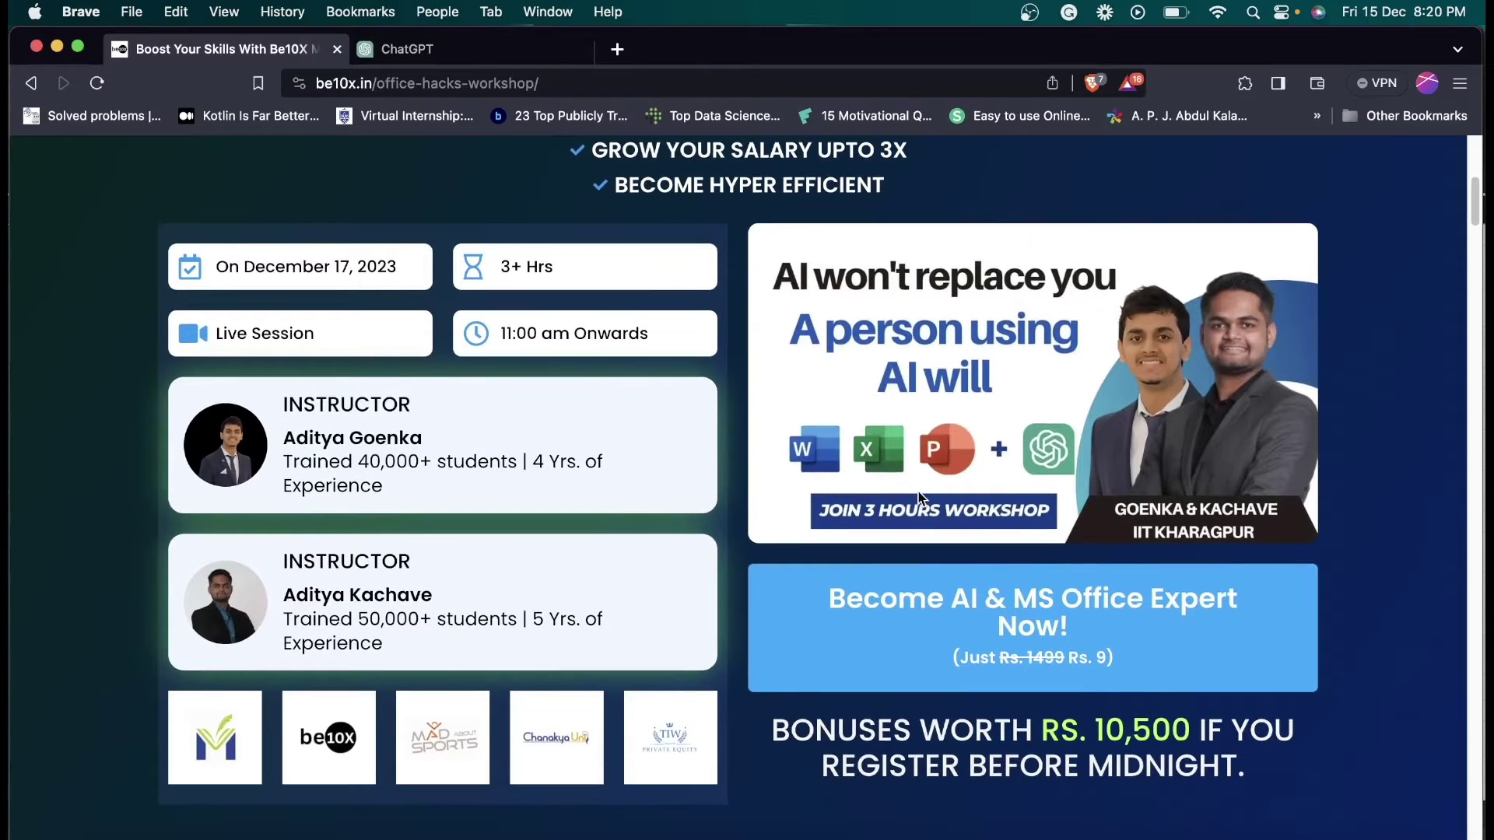
scroll(919, 496, down, 3)
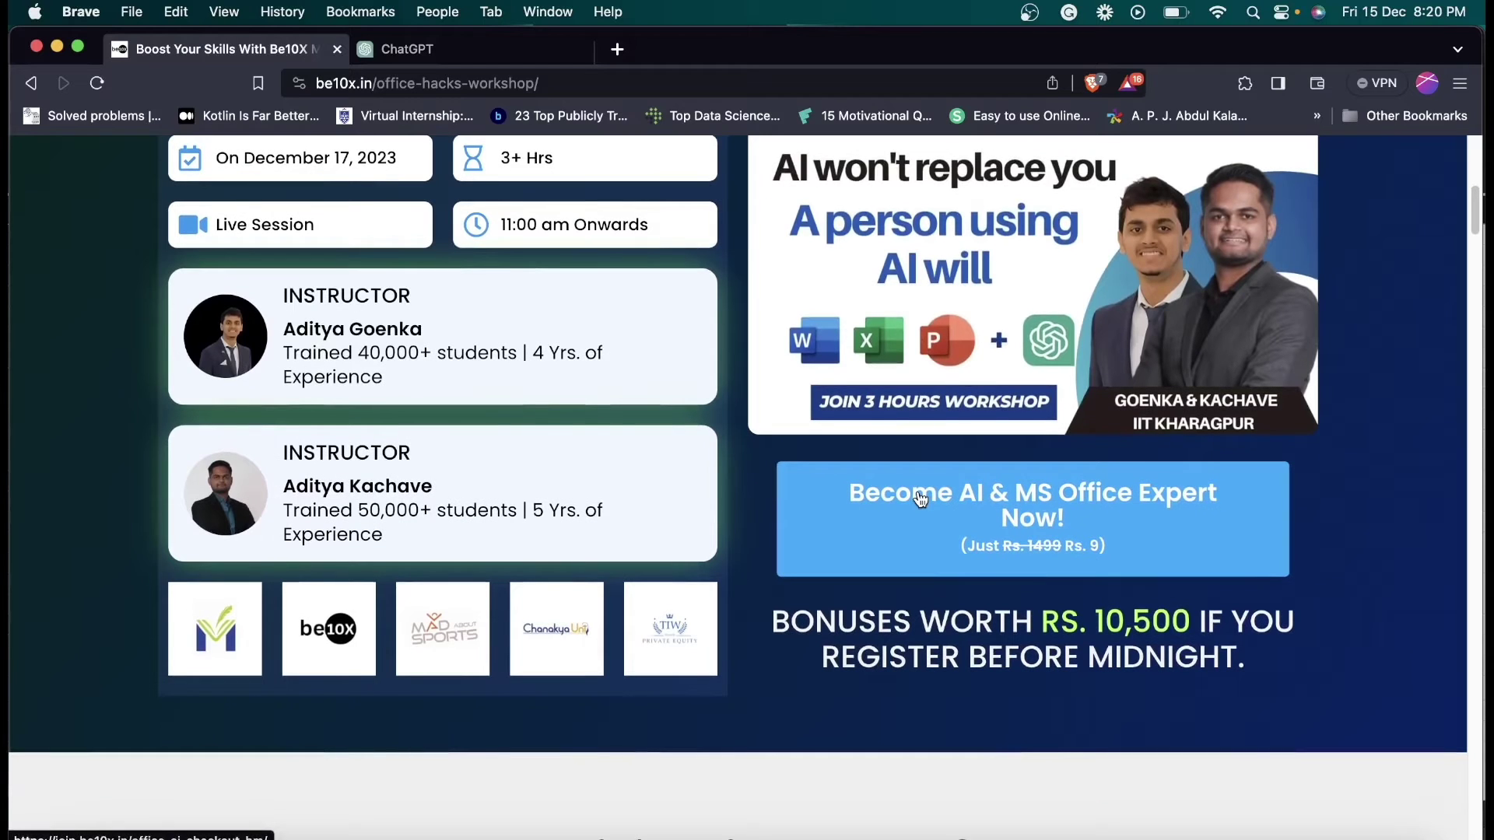
scroll(920, 497, down, 2)
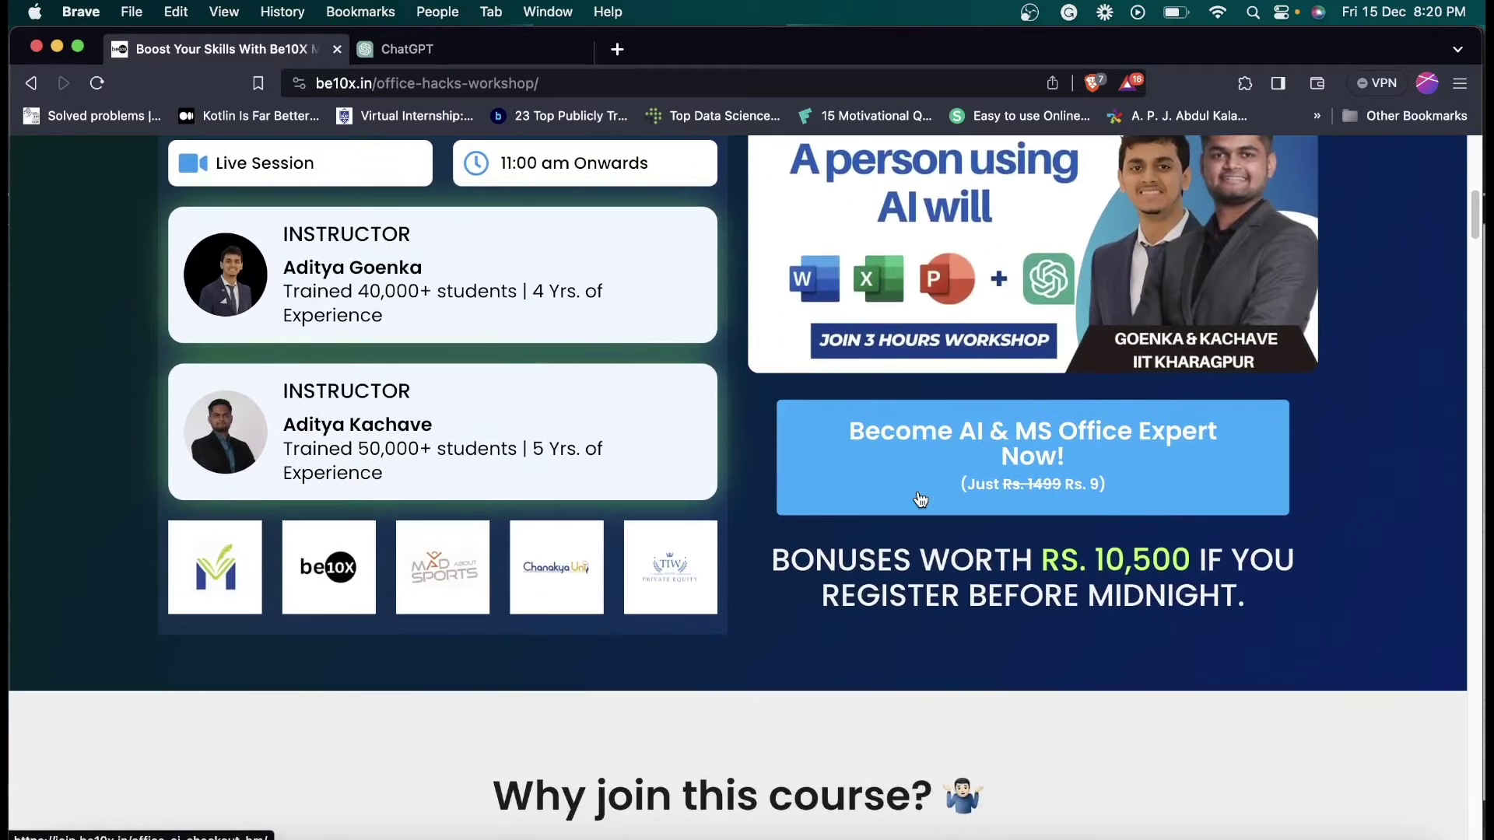
scroll(921, 498, down, 4)
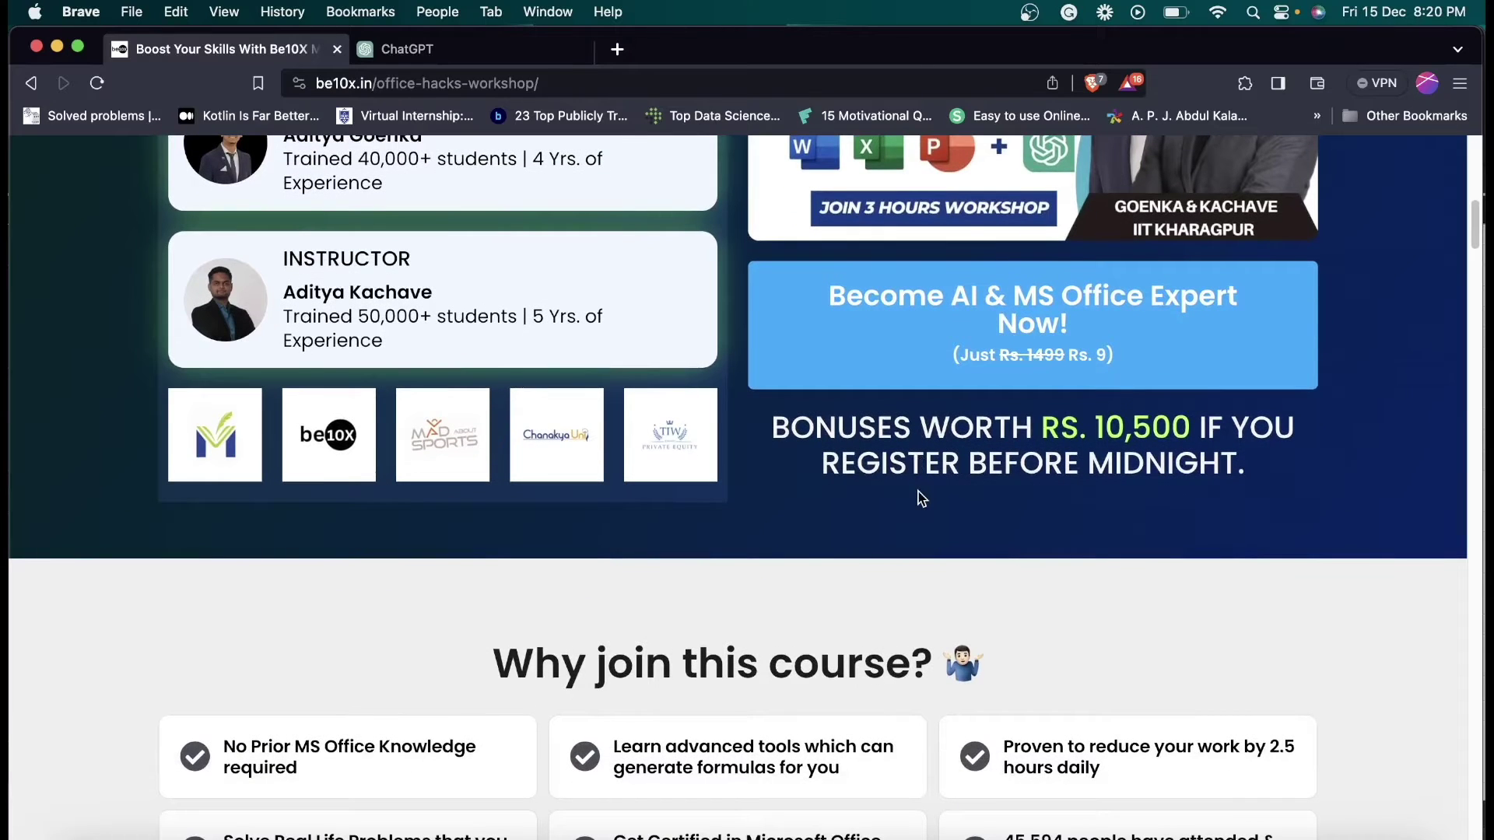
scroll(921, 499, down, 2)
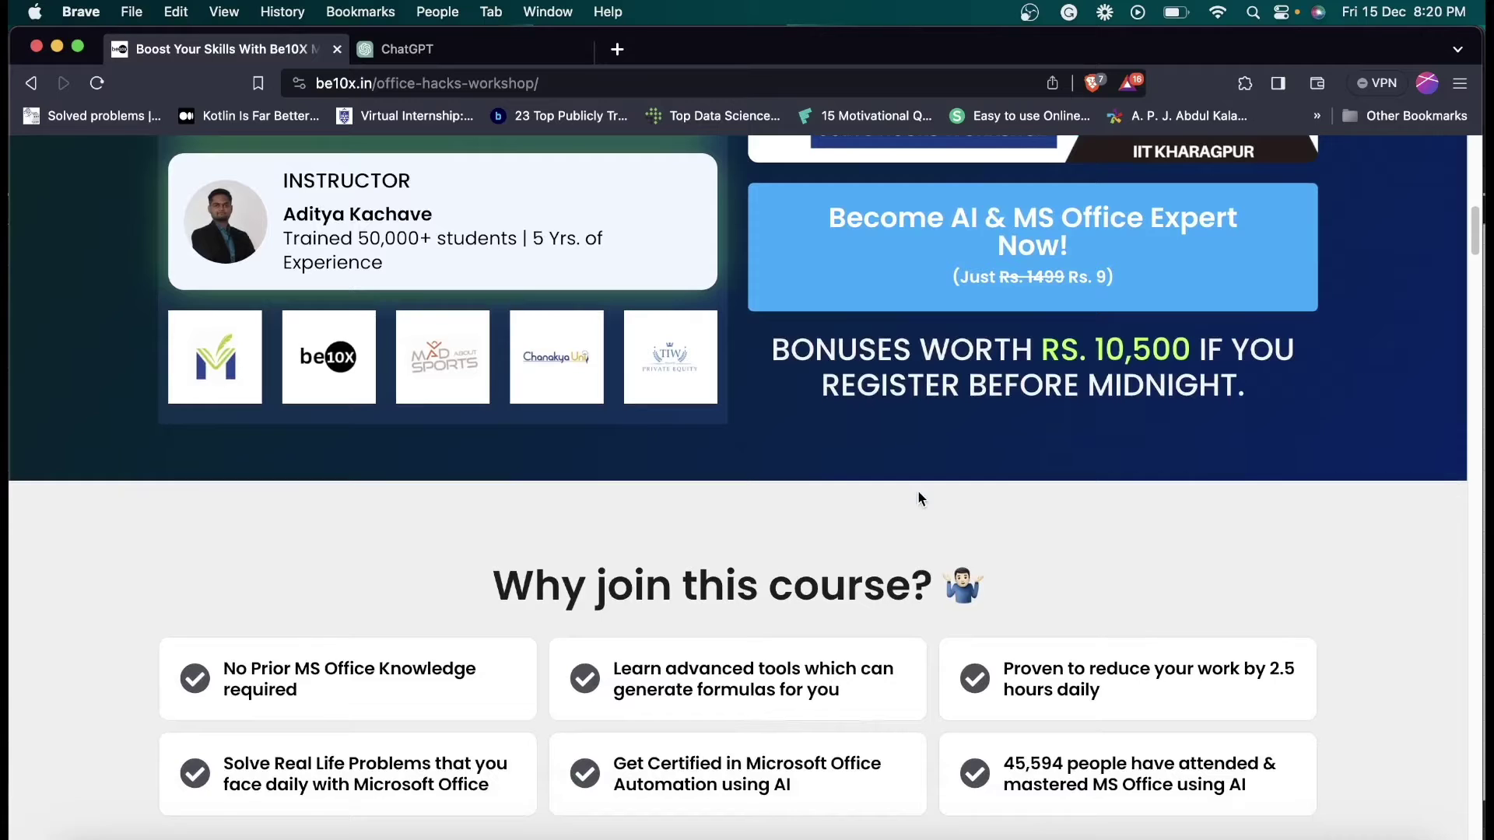
scroll(919, 498, down, 3)
scroll(919, 492, down, 5)
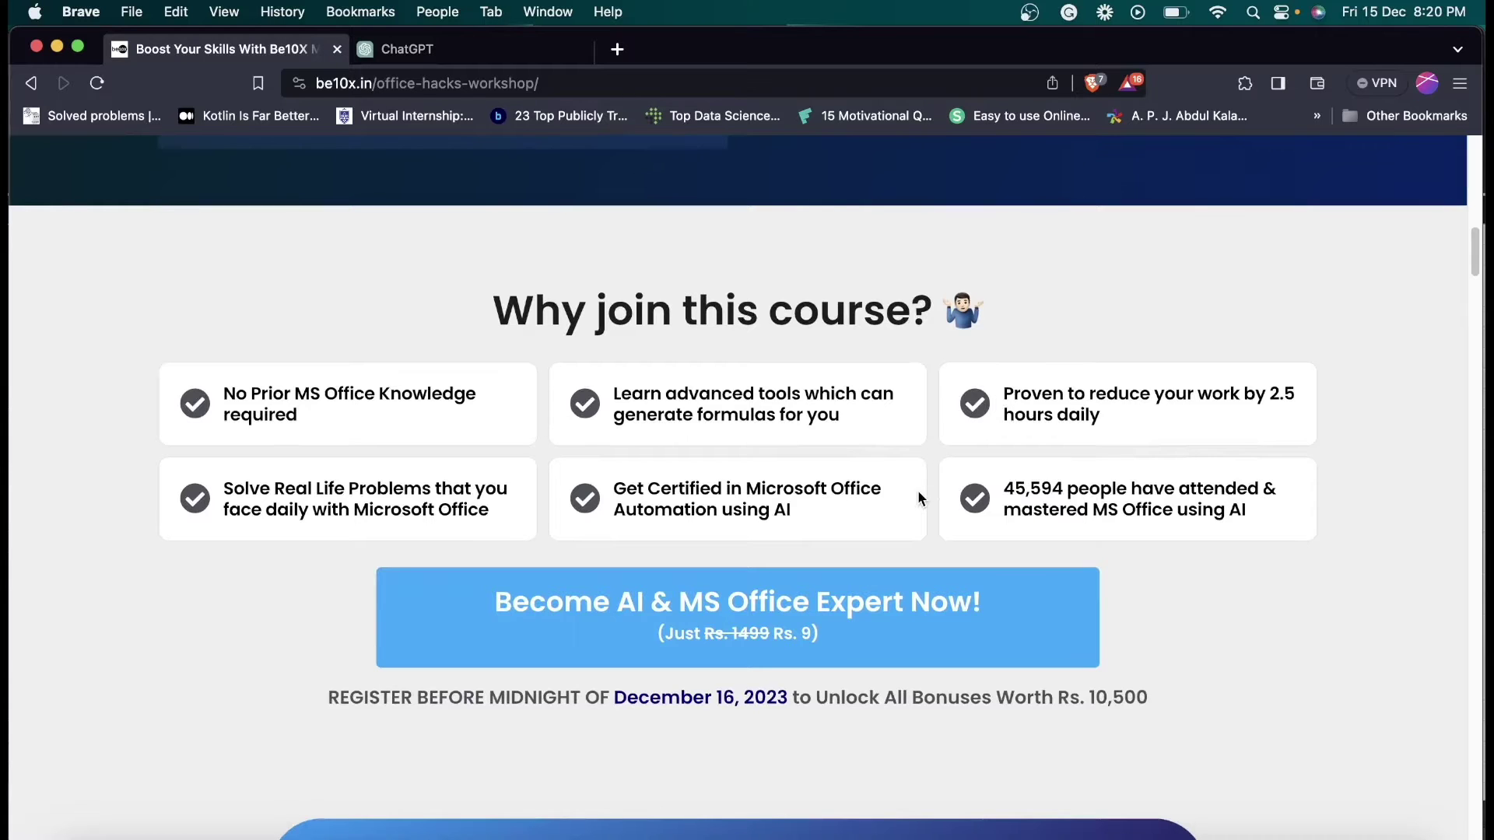
scroll(918, 497, down, 2)
scroll(919, 498, down, 2)
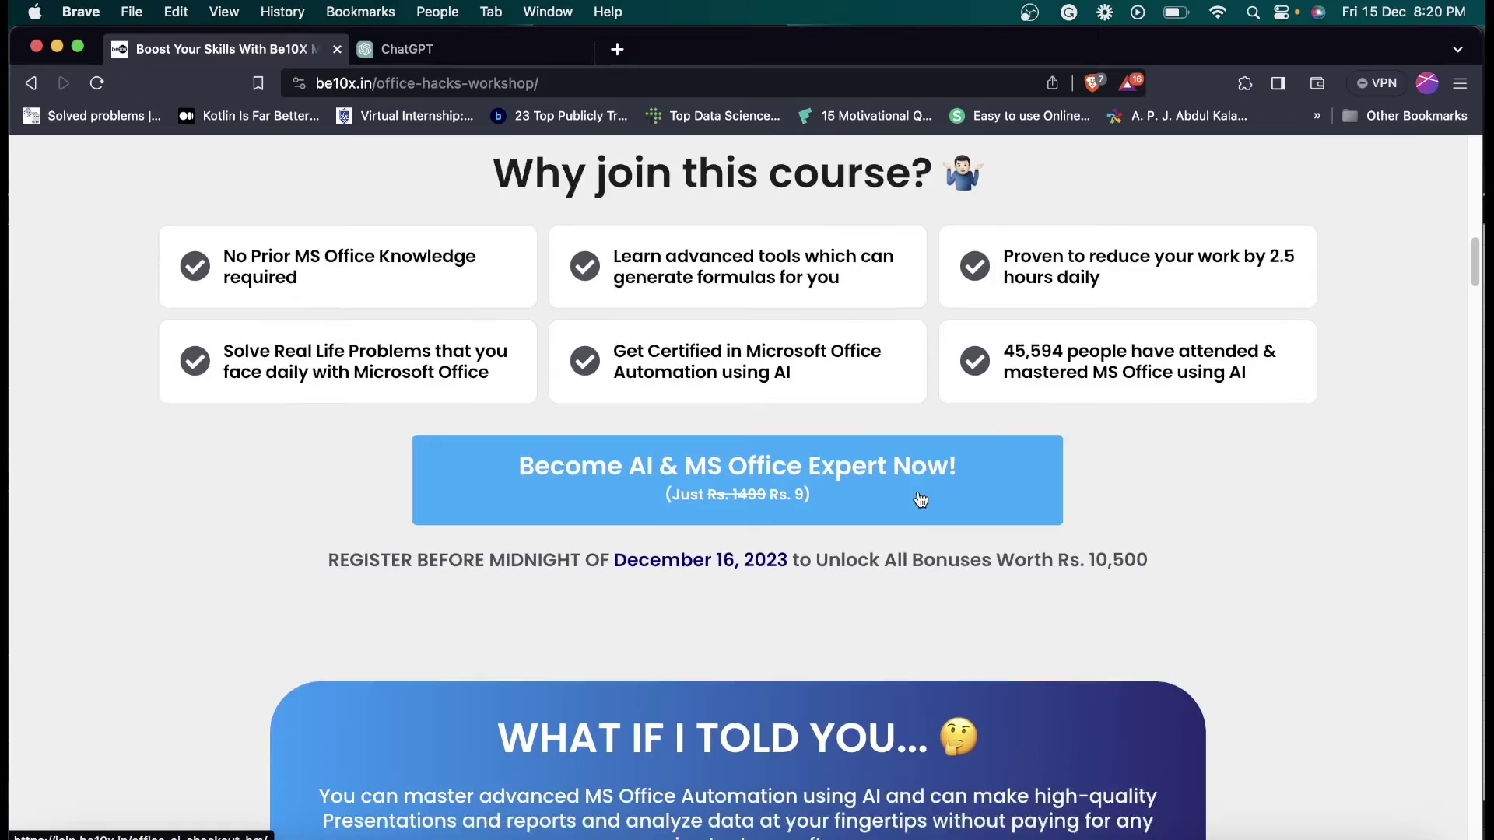
scroll(921, 499, down, 5)
scroll(920, 499, down, 4)
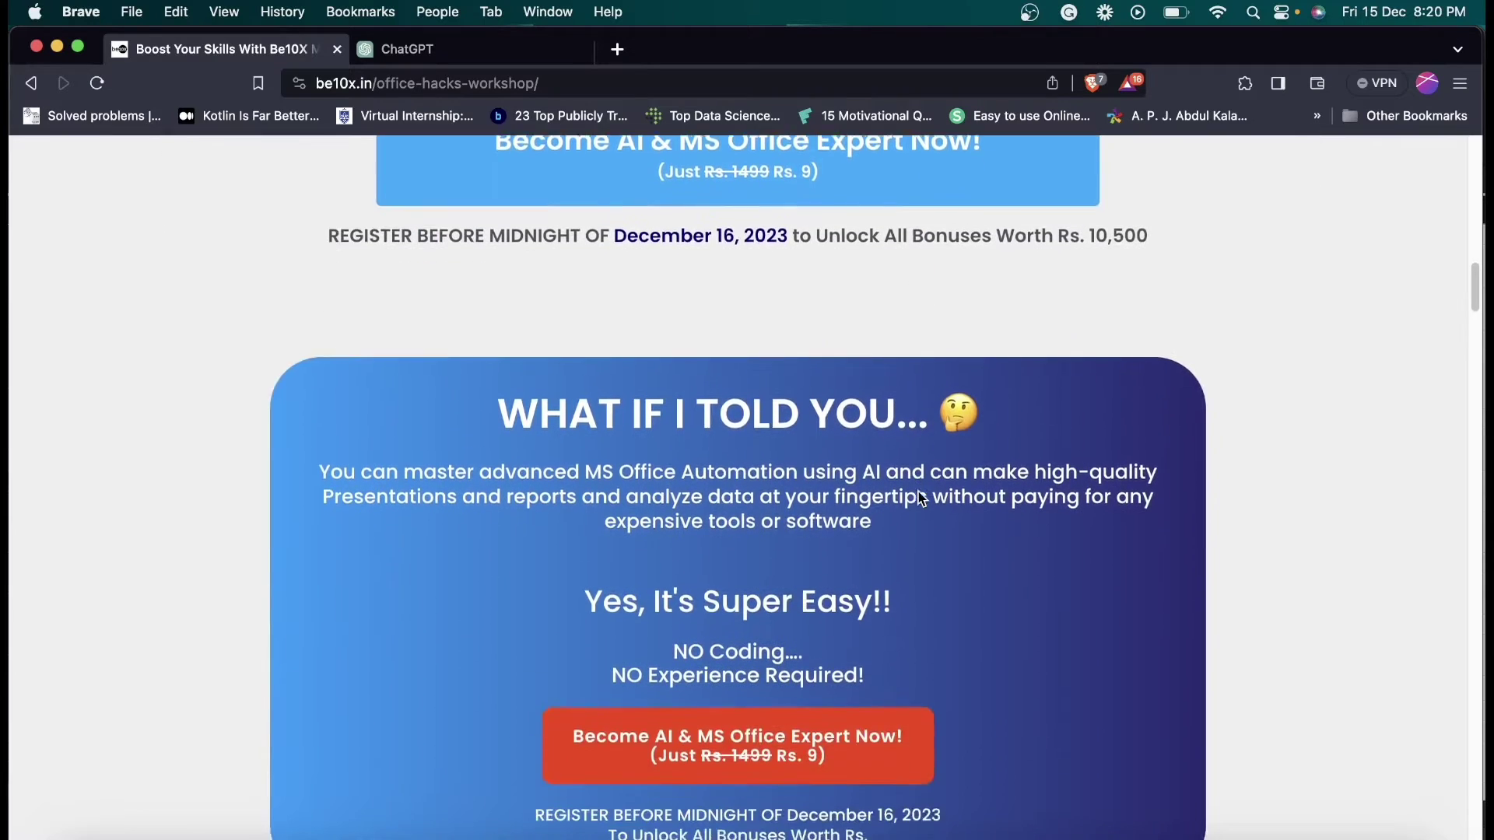
scroll(921, 500, down, 5)
scroll(921, 499, down, 8)
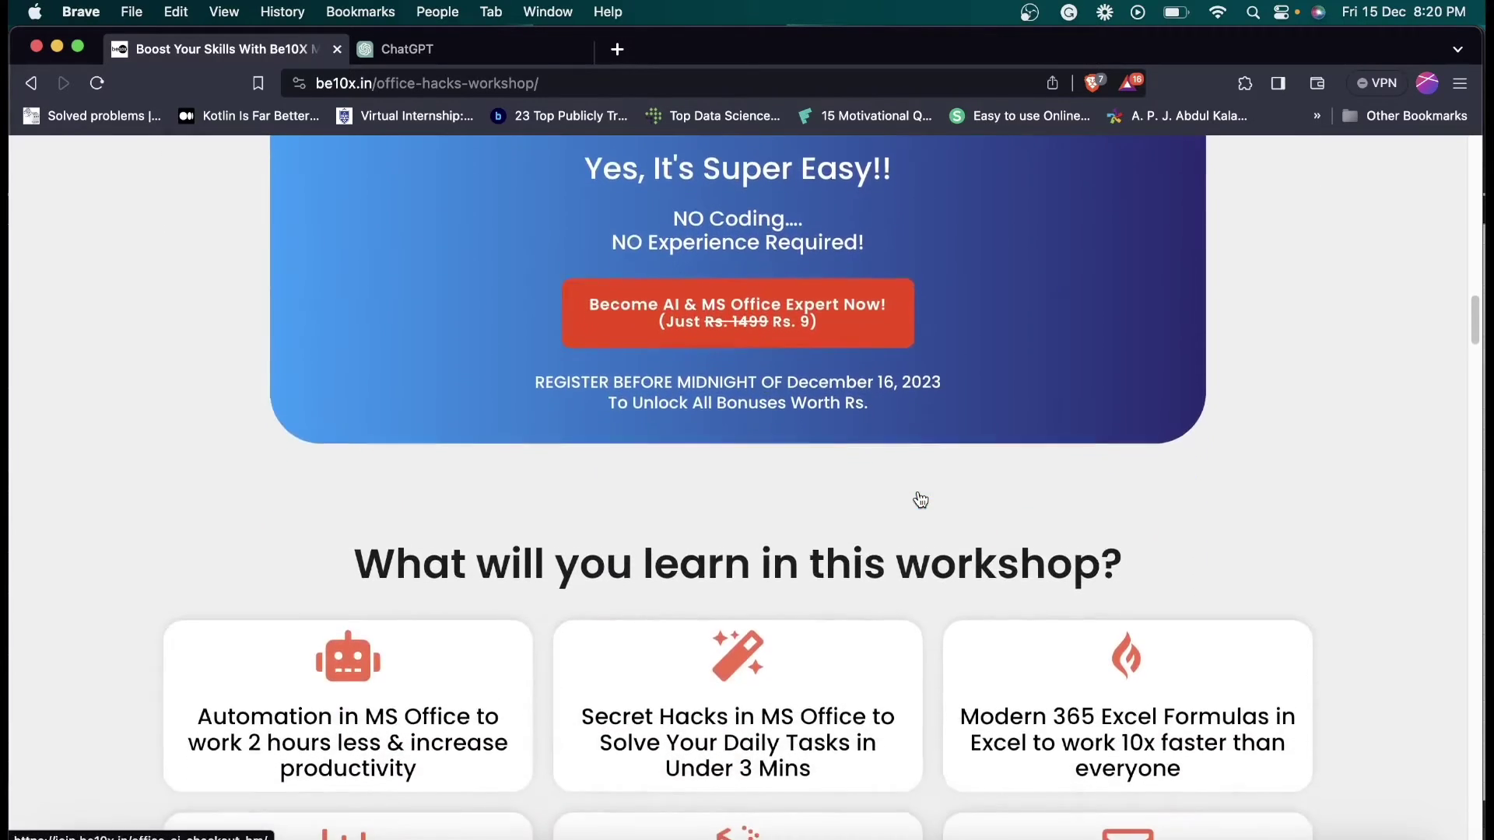
scroll(919, 494, down, 6)
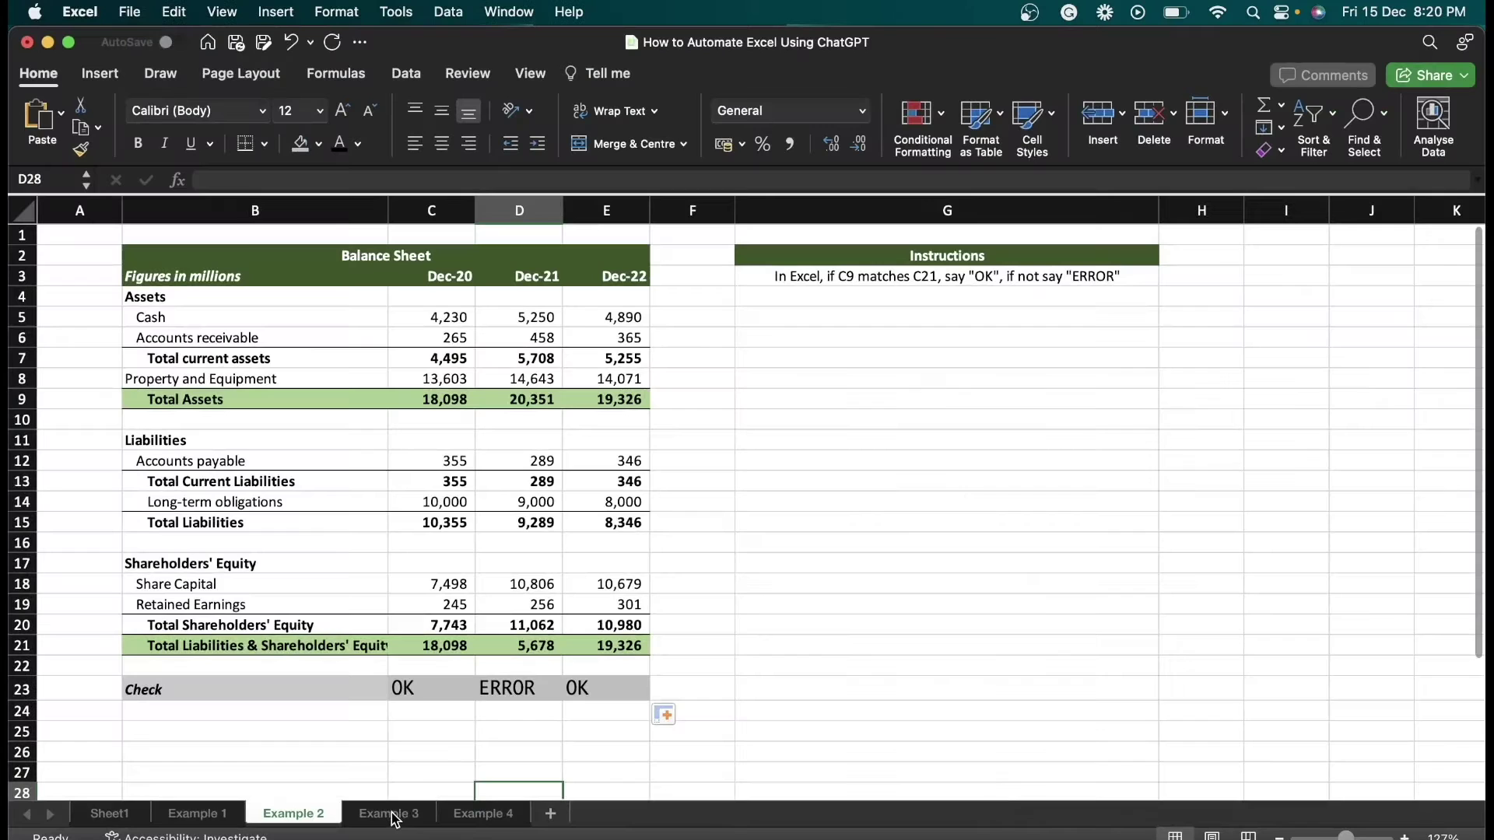
Step: On Example 3, look over the data table, the Dropdown cell K3 and the City column
click(390, 814)
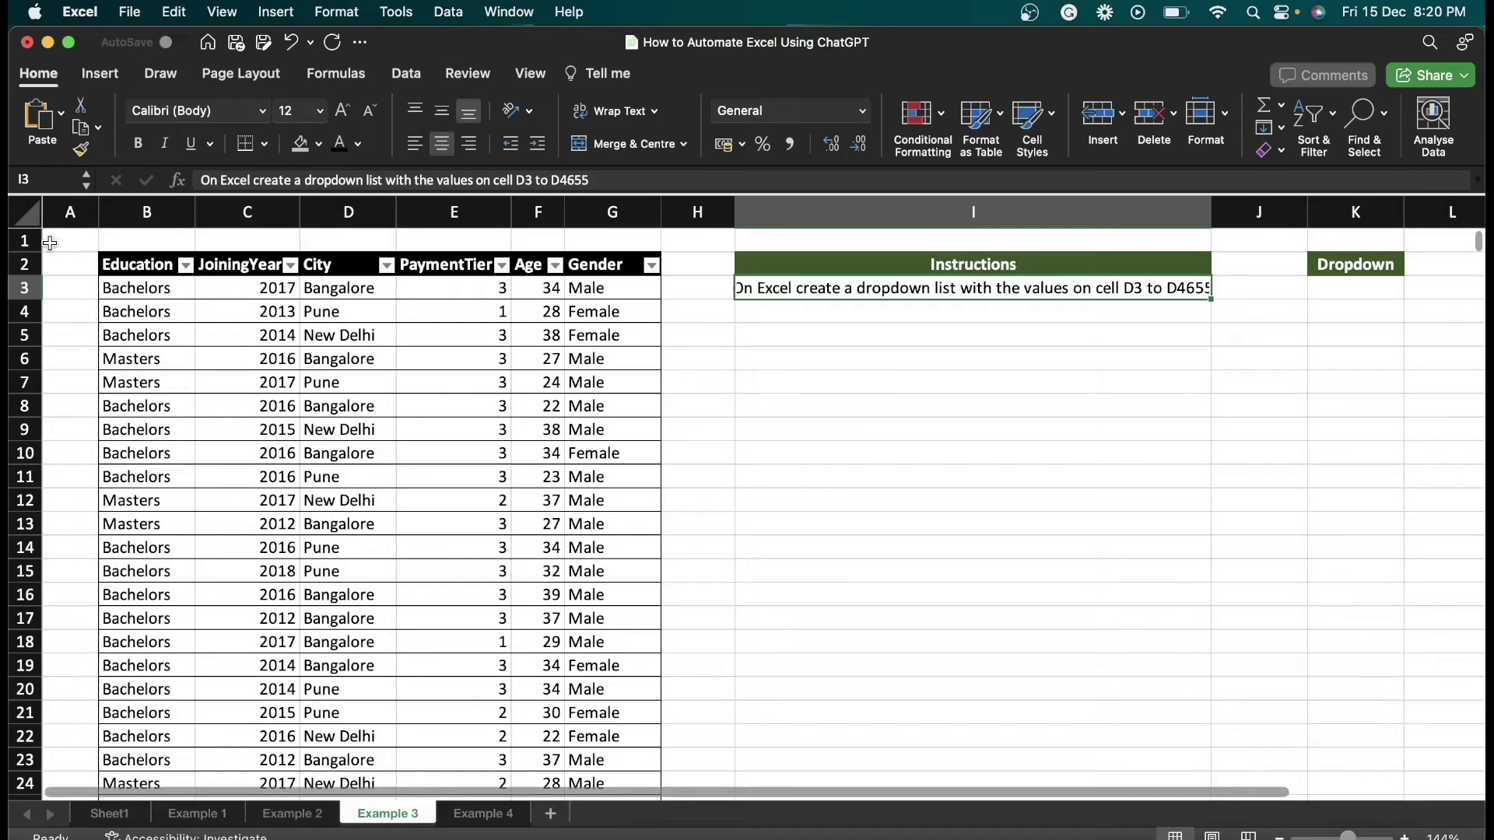
drag(52, 243, 626, 761)
click(911, 488)
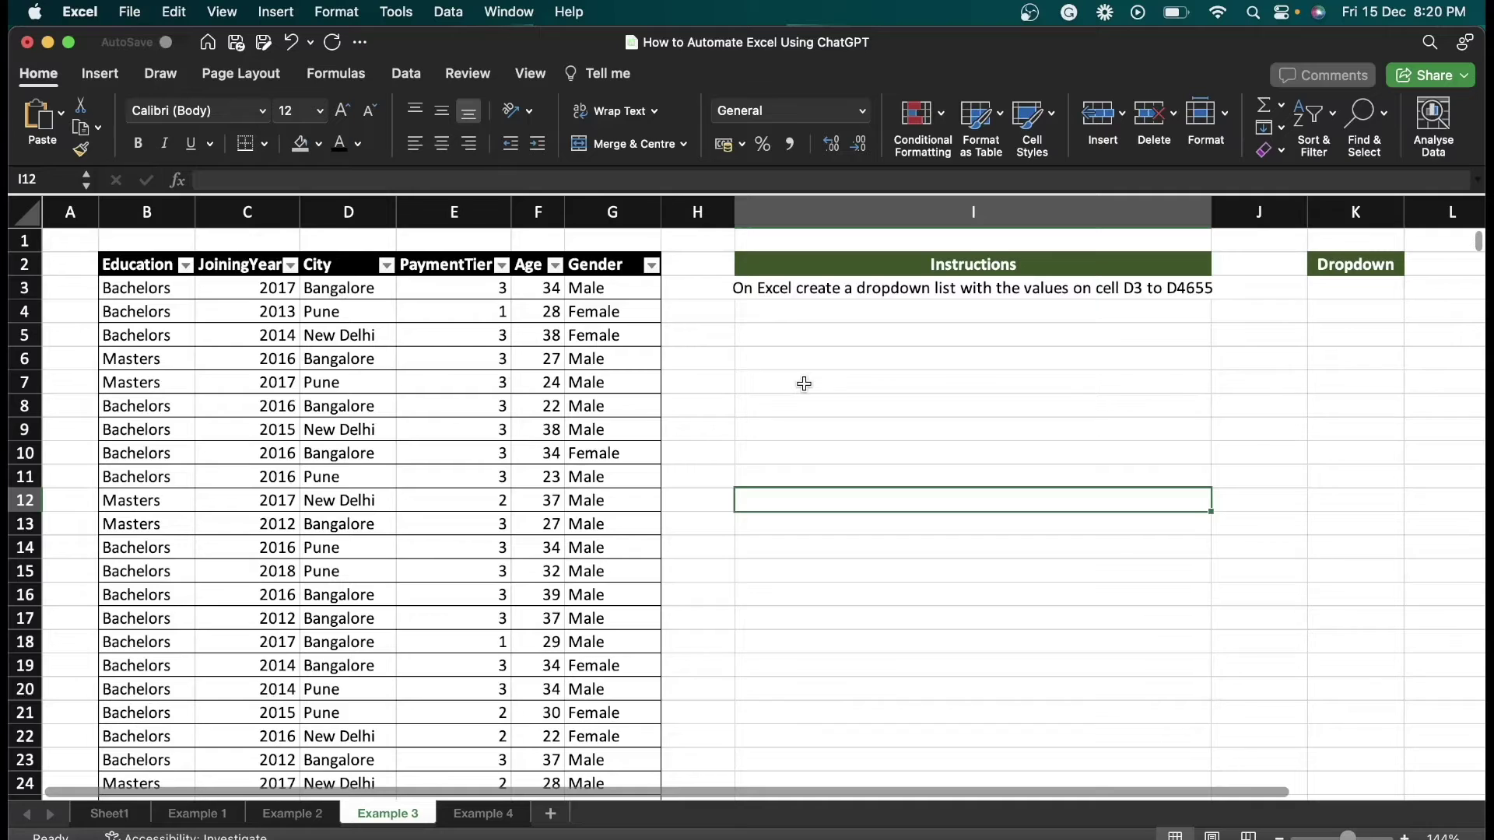
click(1344, 291)
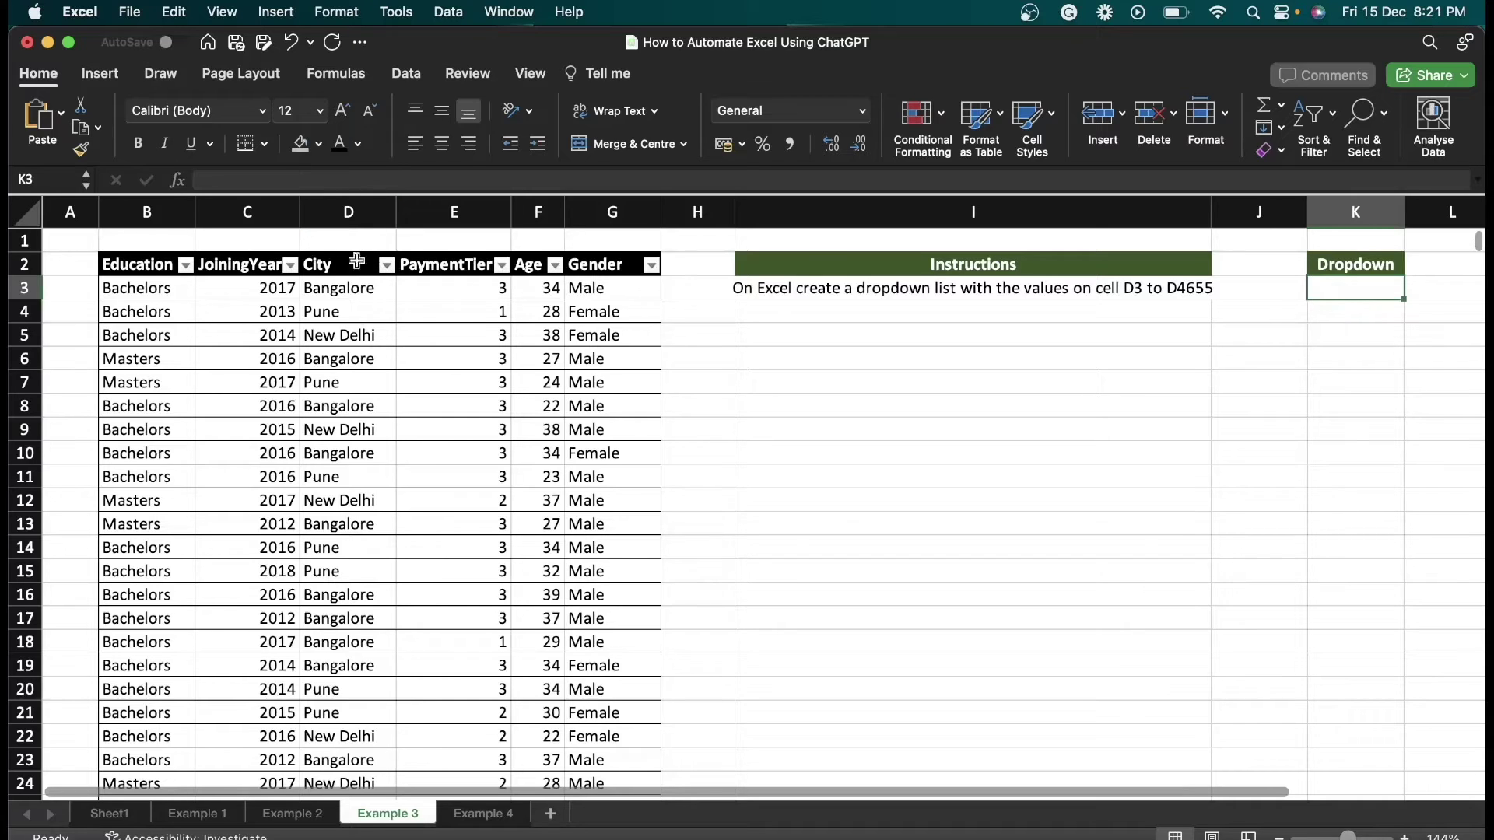
click(348, 218)
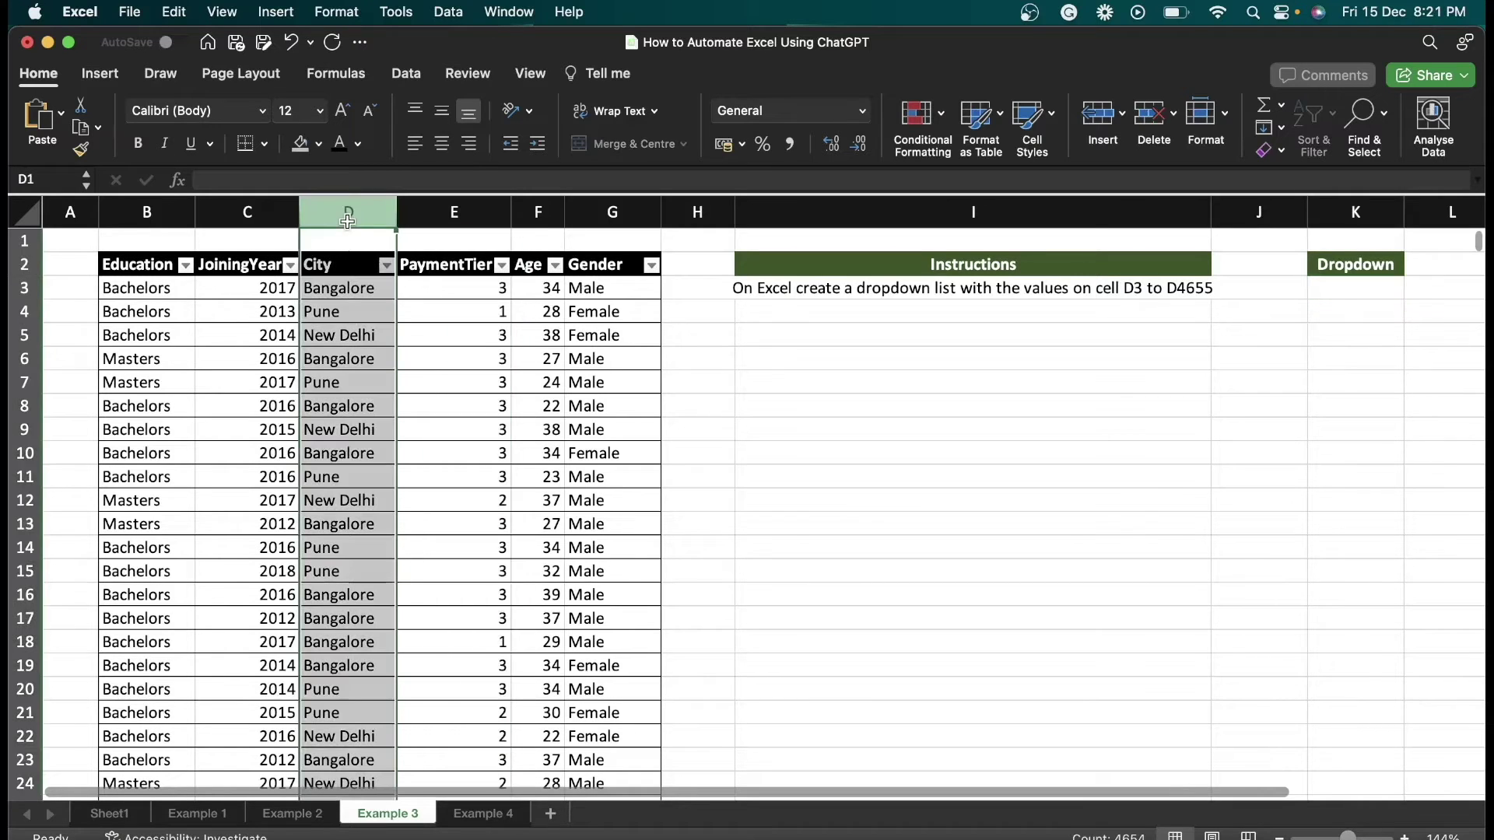
Step: Copy I3's instruction to build a dropdown from D3:D4655
click(1019, 289)
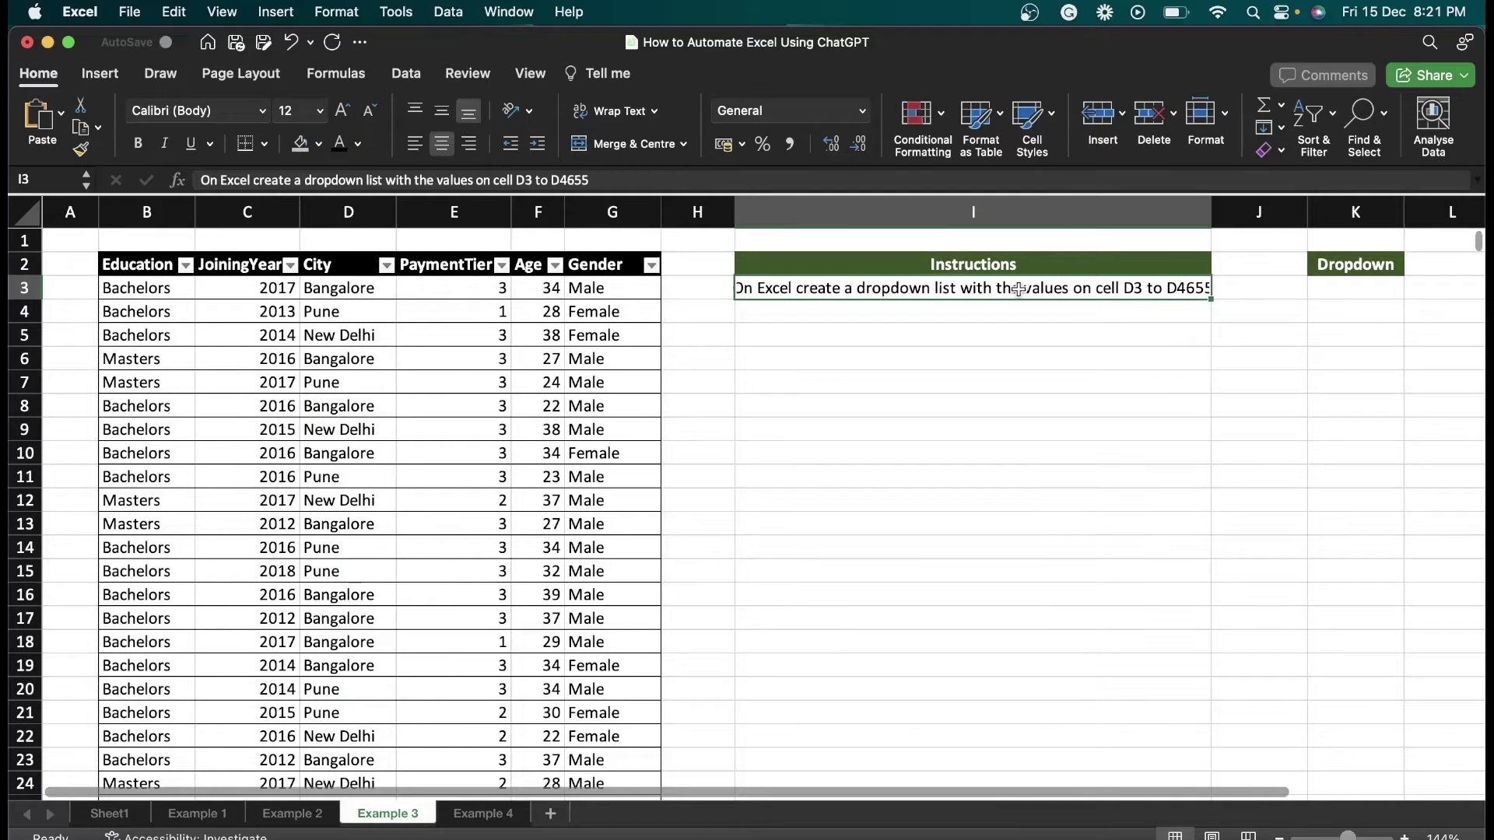
key(super+c)
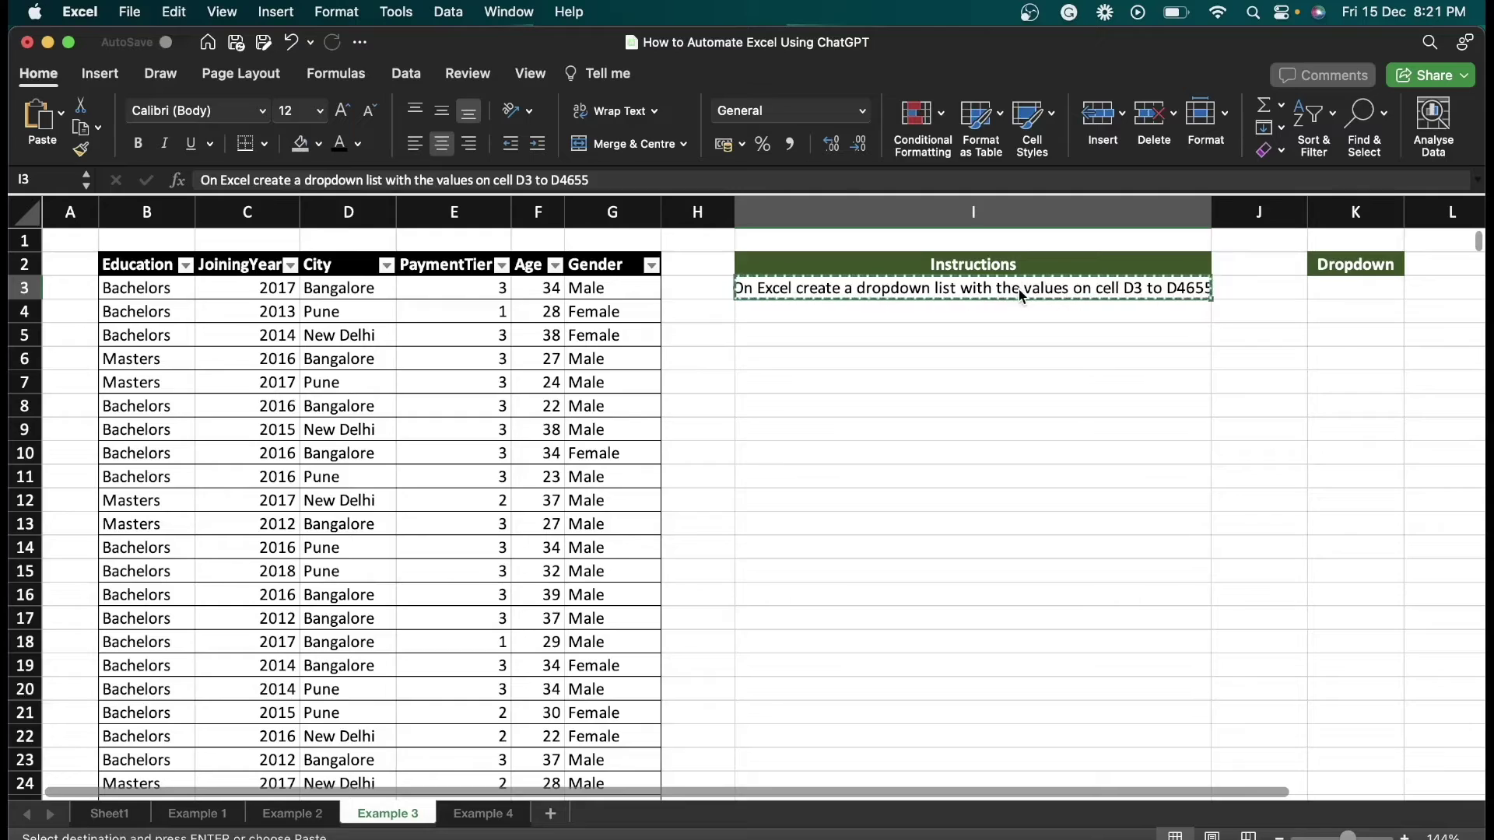
key(ctrl+Up)
Step: Paste the D3:D4655 dropdown-list prompt into ChatGPT and send it, dismissing the Grammarly popup
click(902, 199)
click(407, 48)
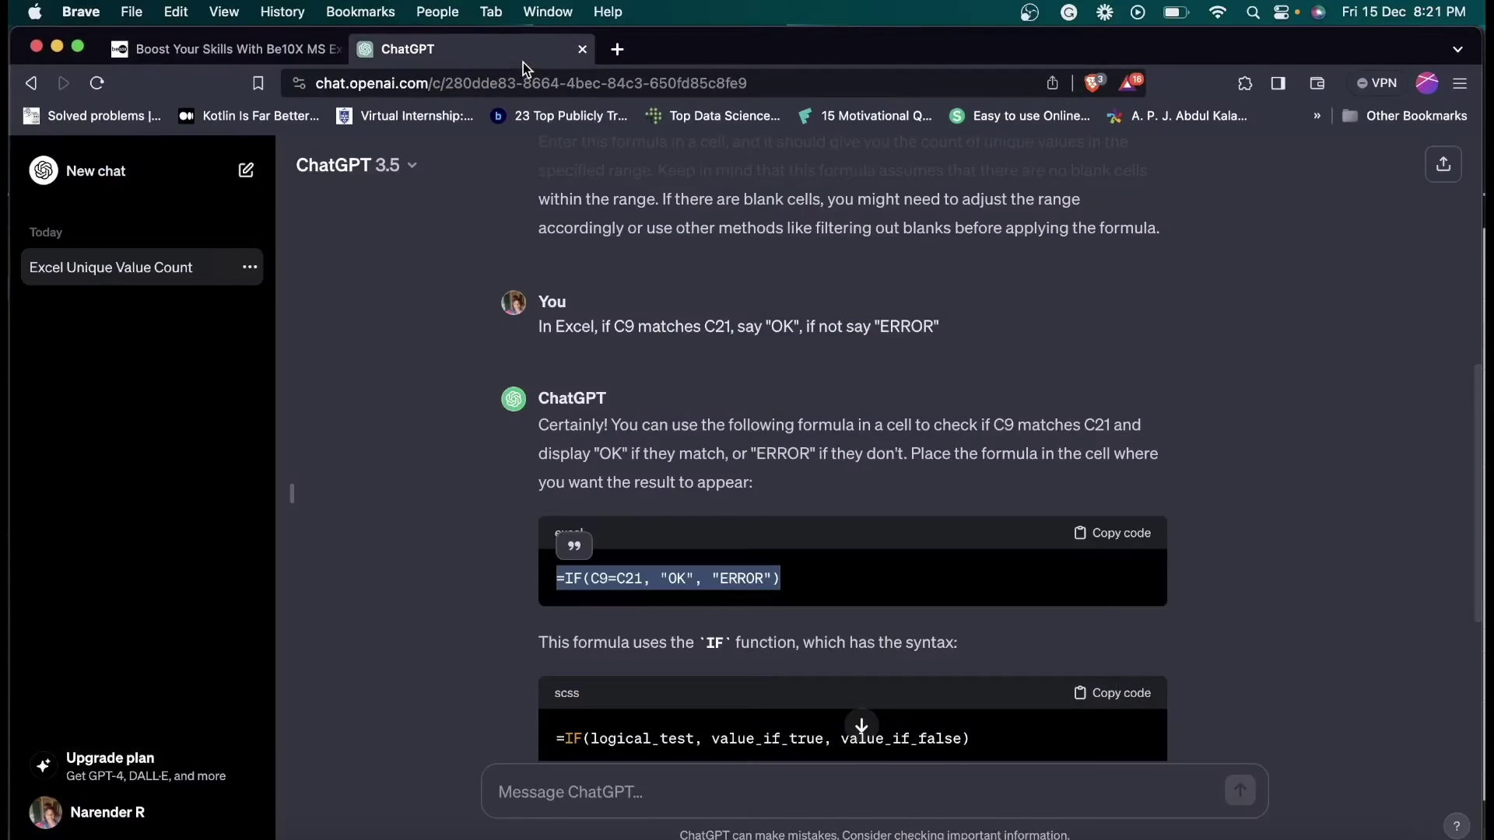
click(715, 765)
key(super+v)
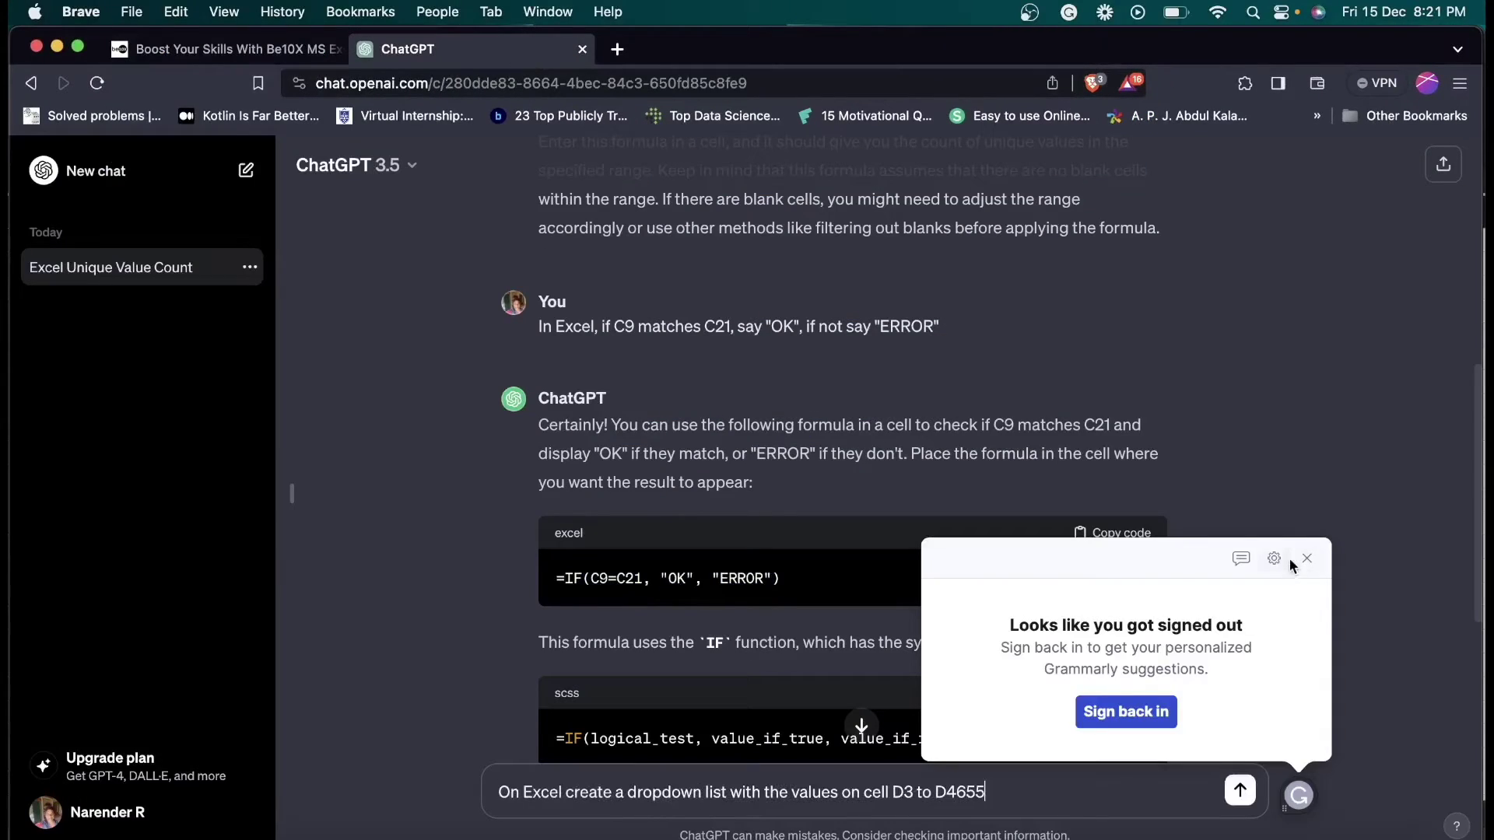
click(1305, 560)
click(1240, 791)
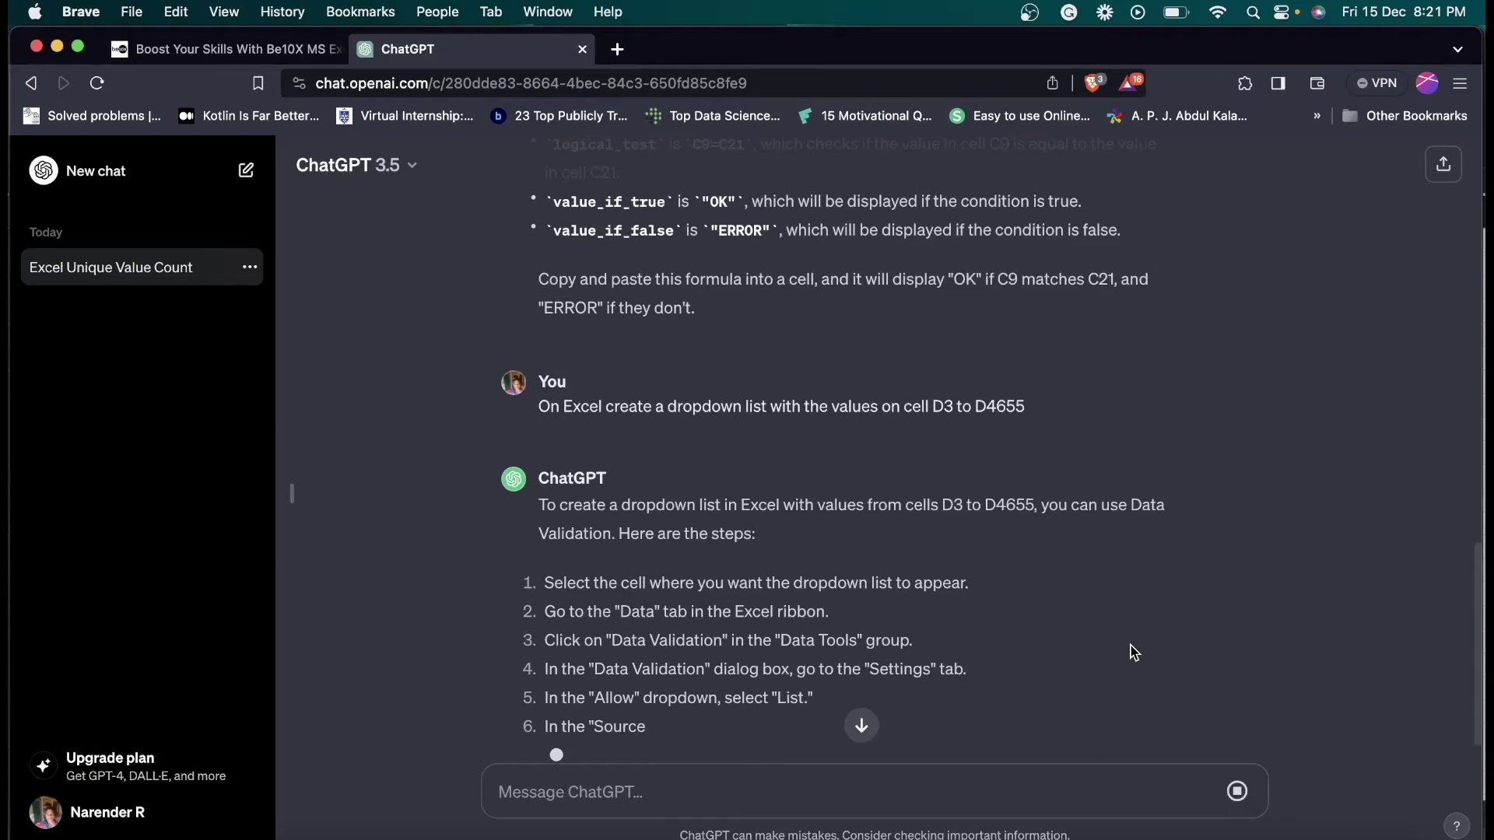
scroll(1134, 654, down, 3)
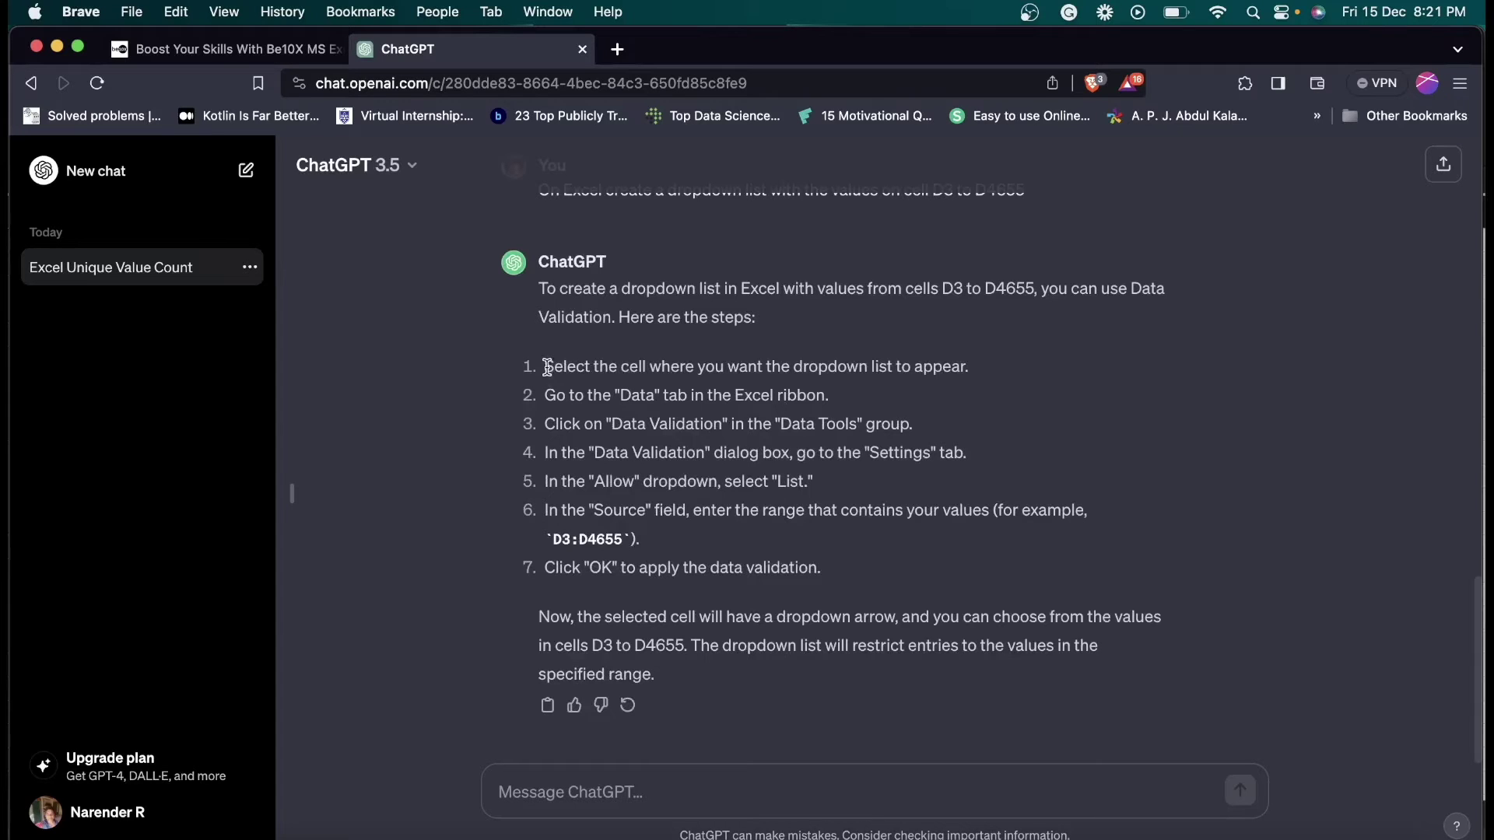
Step: Read ChatGPT's seven Data Validation steps, highlighting parts such as Settings, Allow and D3:D4655
drag(547, 367, 836, 571)
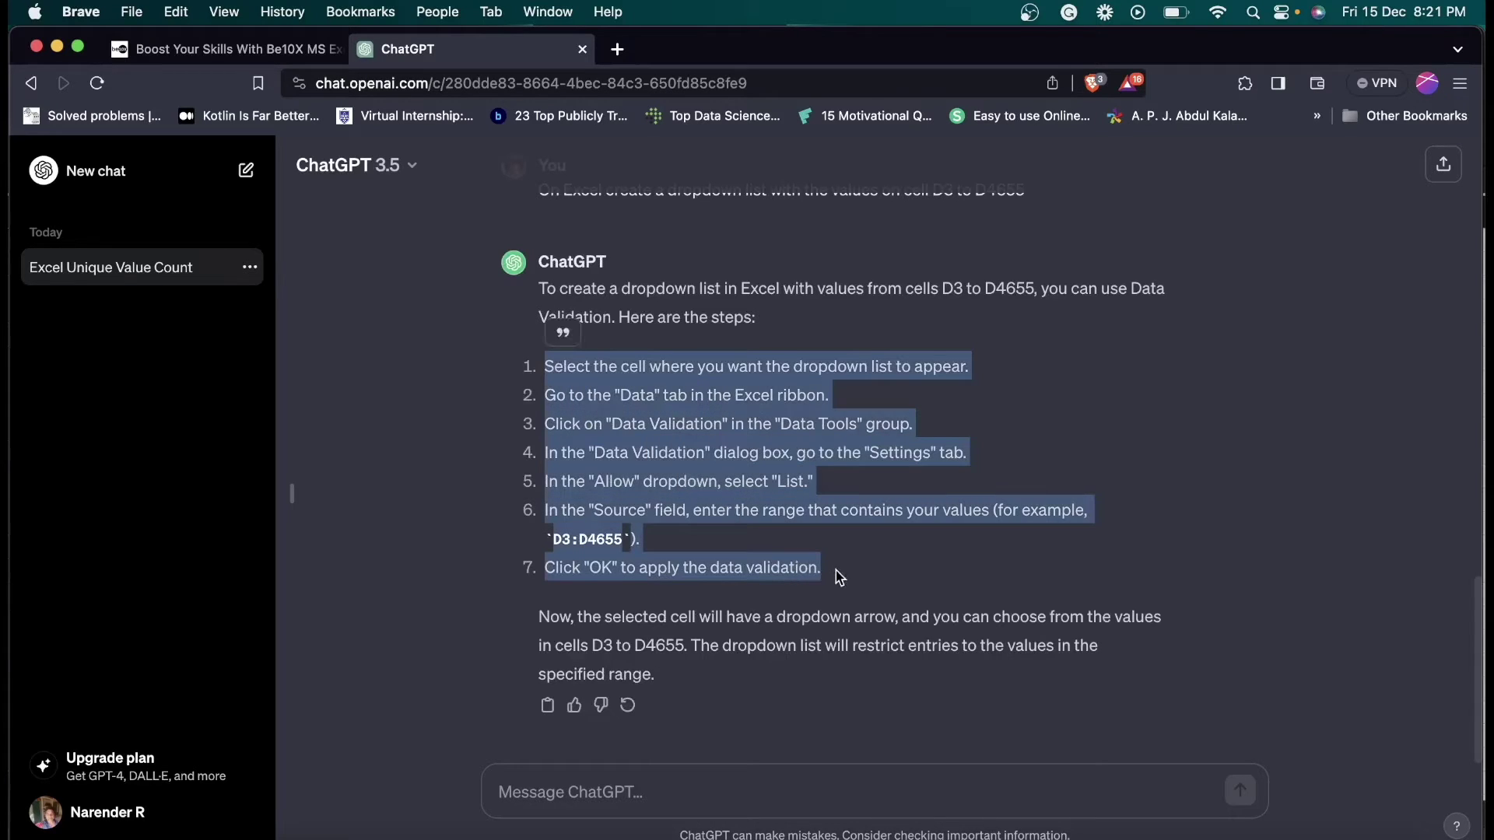
click(638, 367)
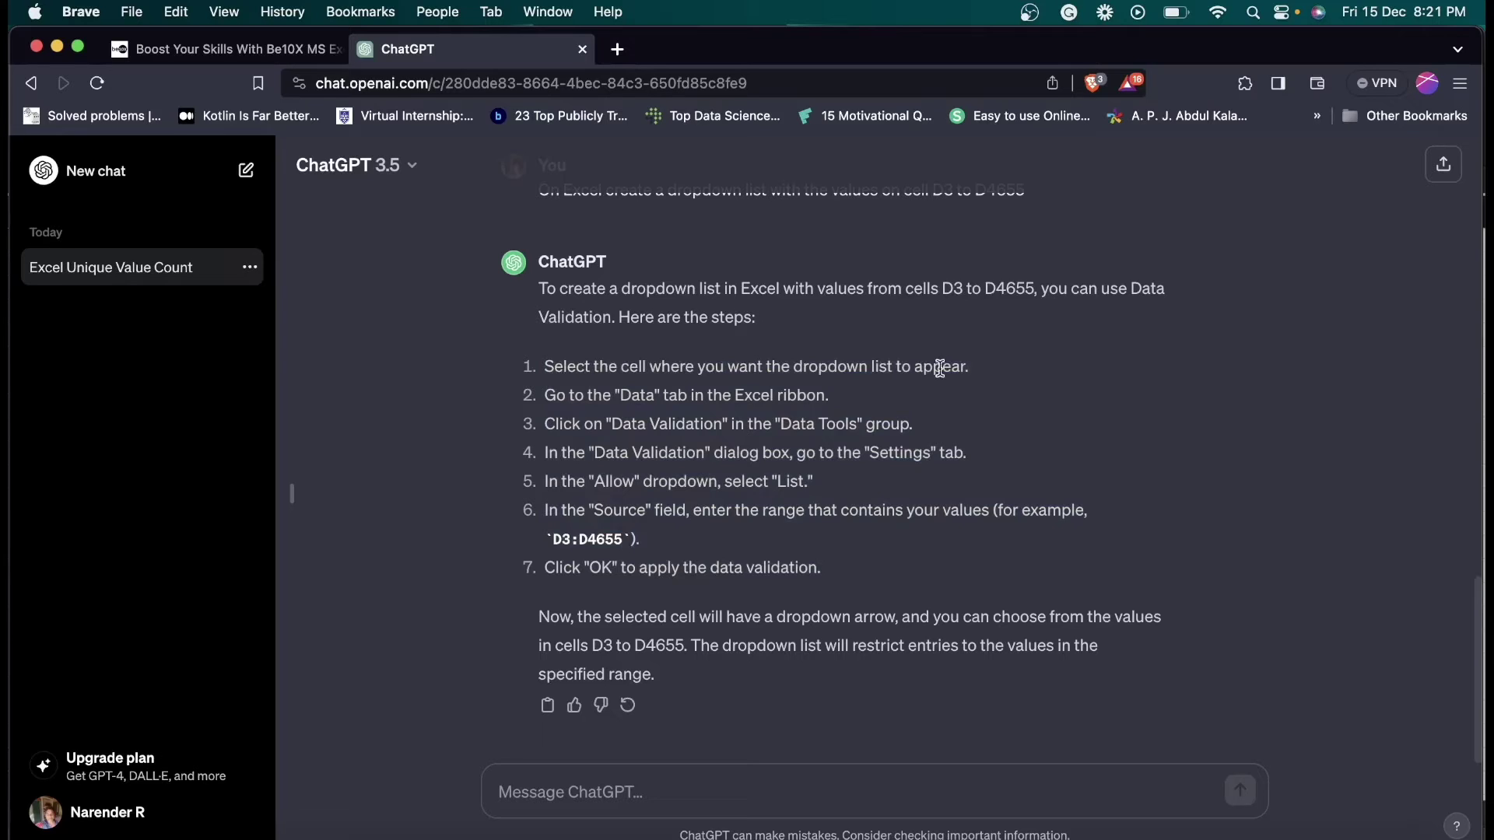
drag(973, 367, 791, 366)
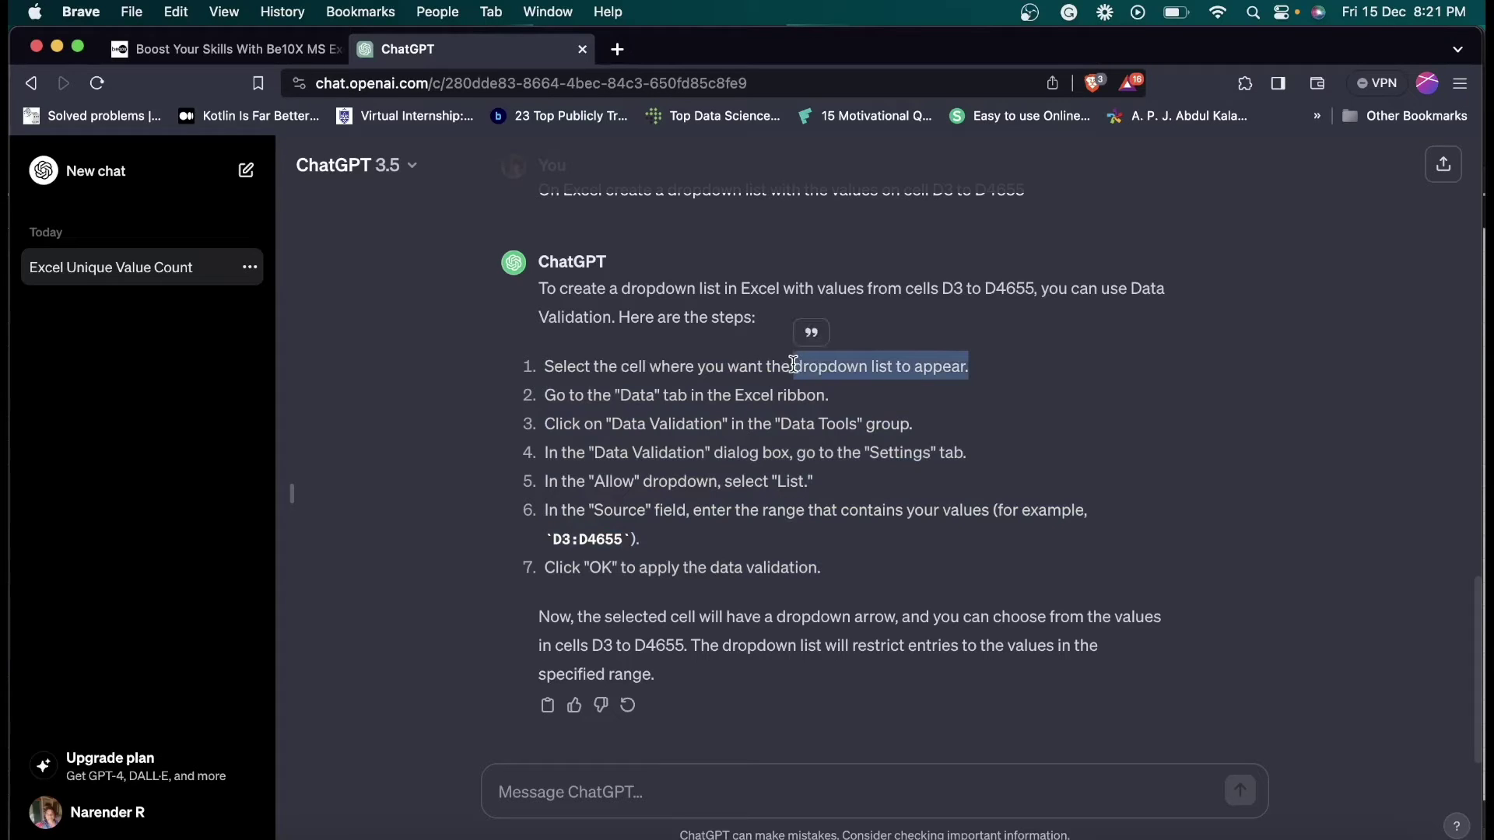
drag(546, 395, 859, 413)
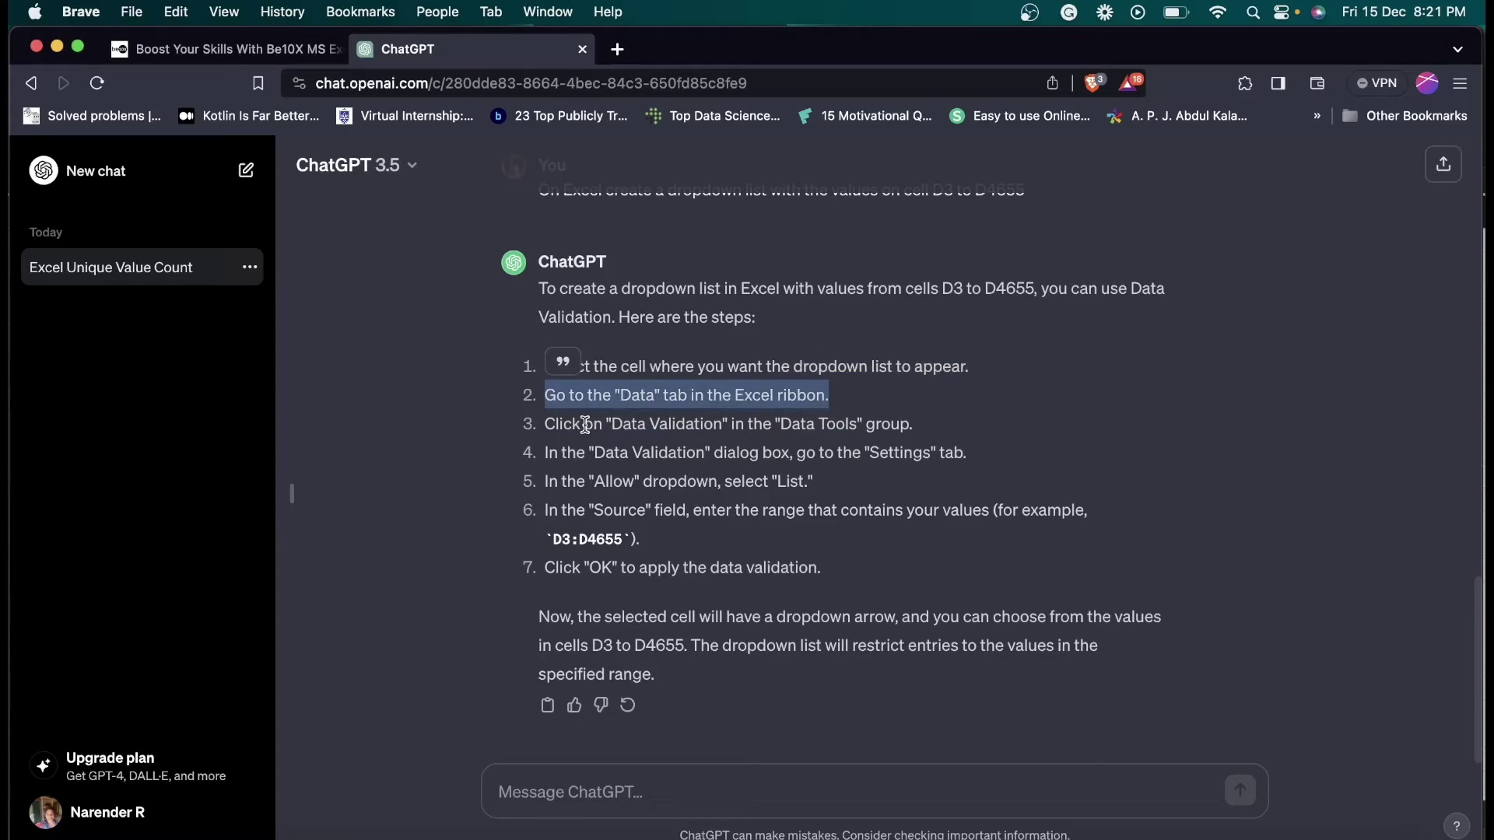
drag(584, 424, 819, 432)
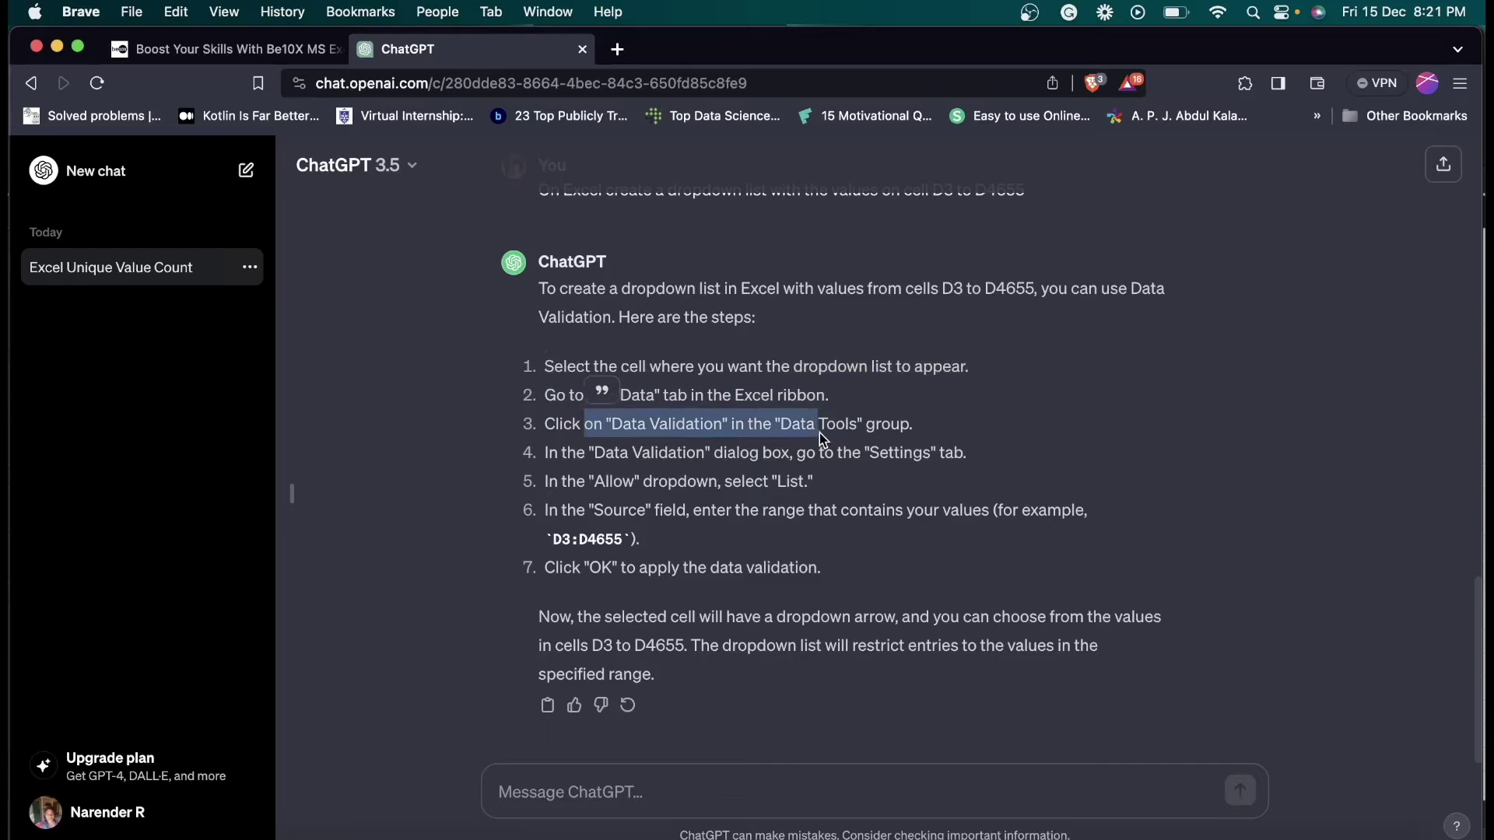
drag(561, 451, 801, 461)
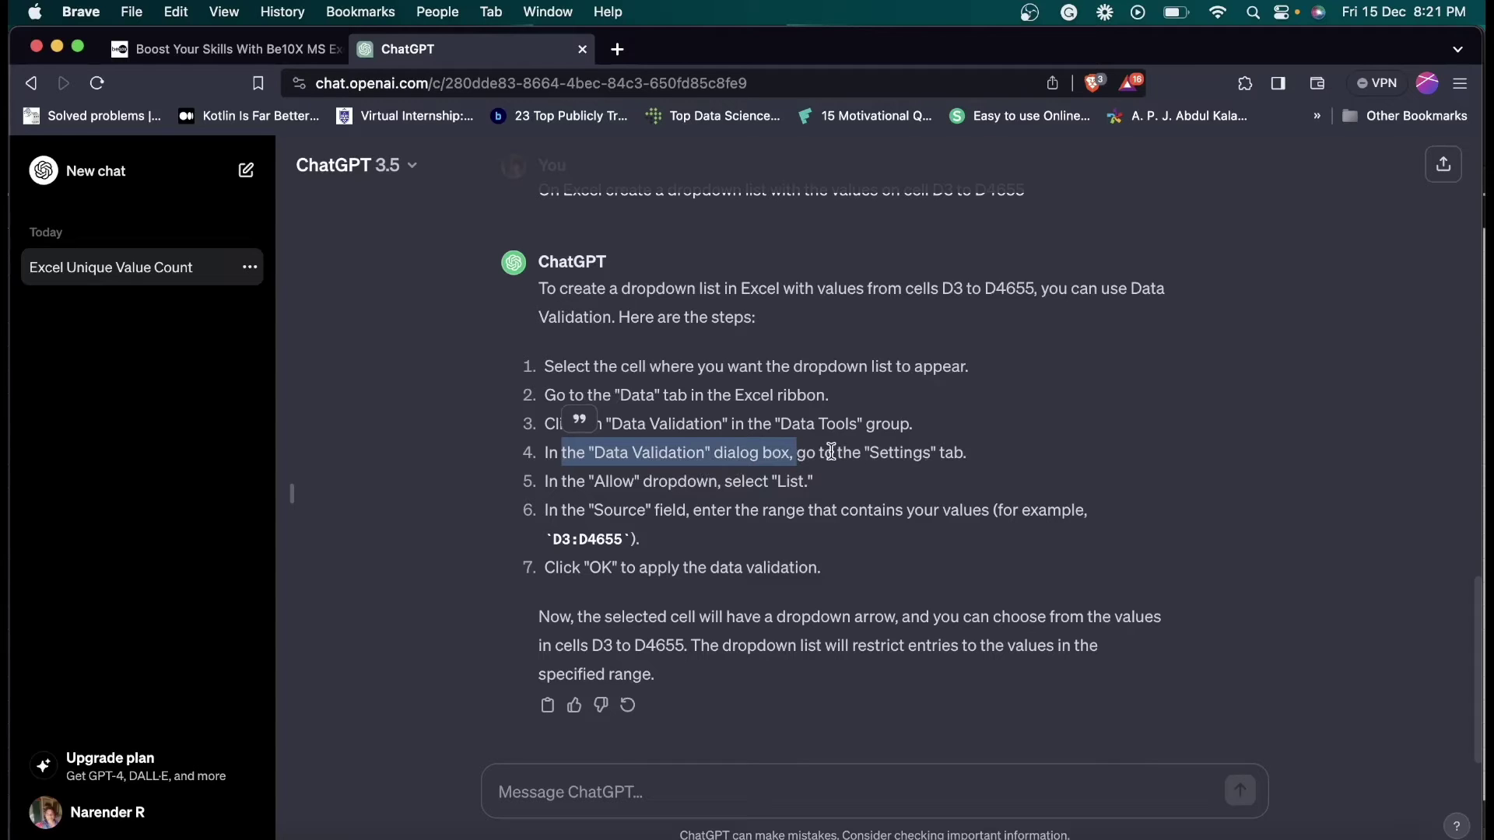
drag(869, 454, 972, 460)
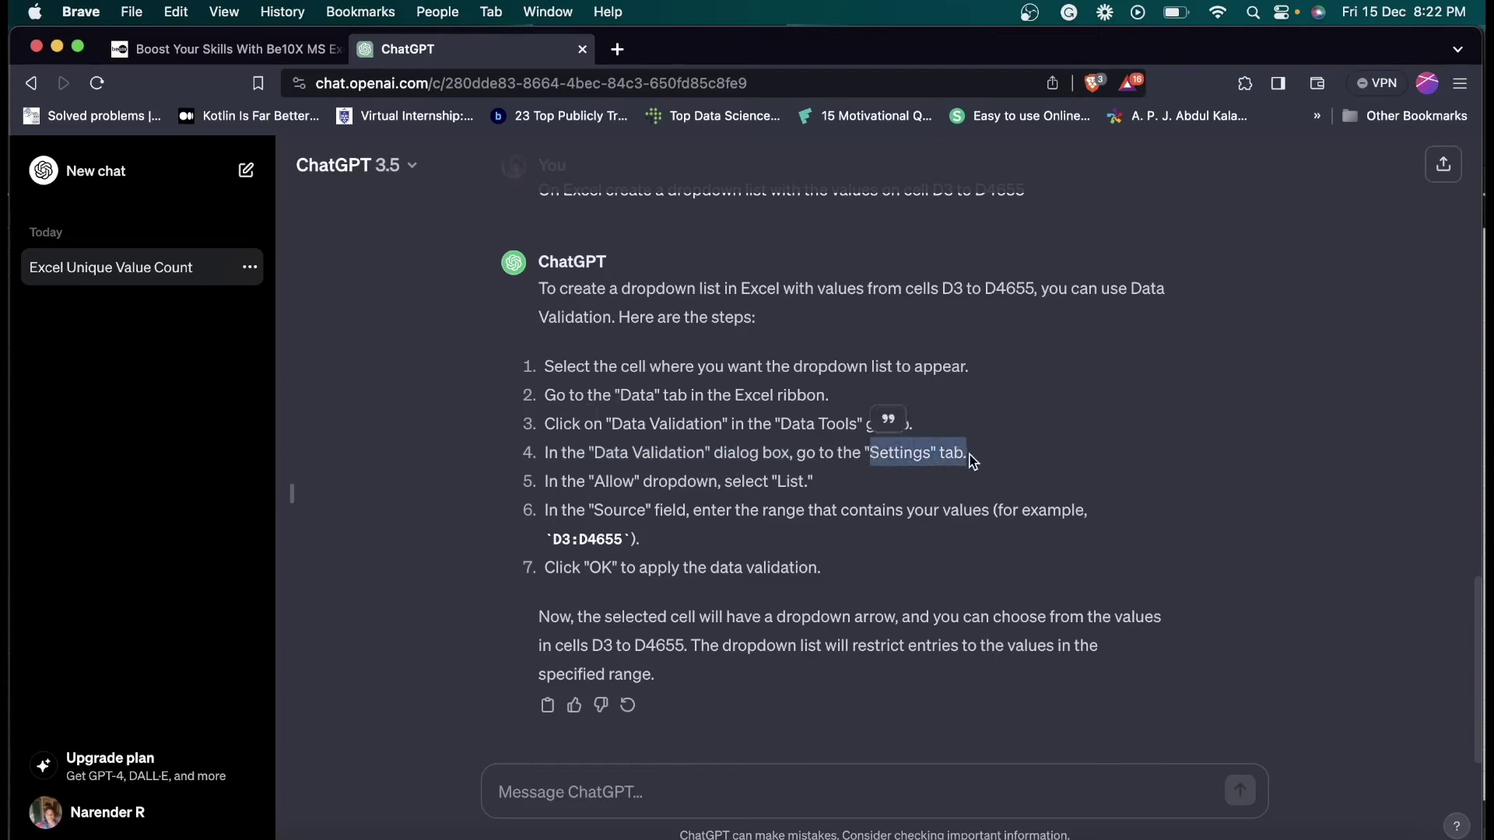
drag(584, 481, 718, 481)
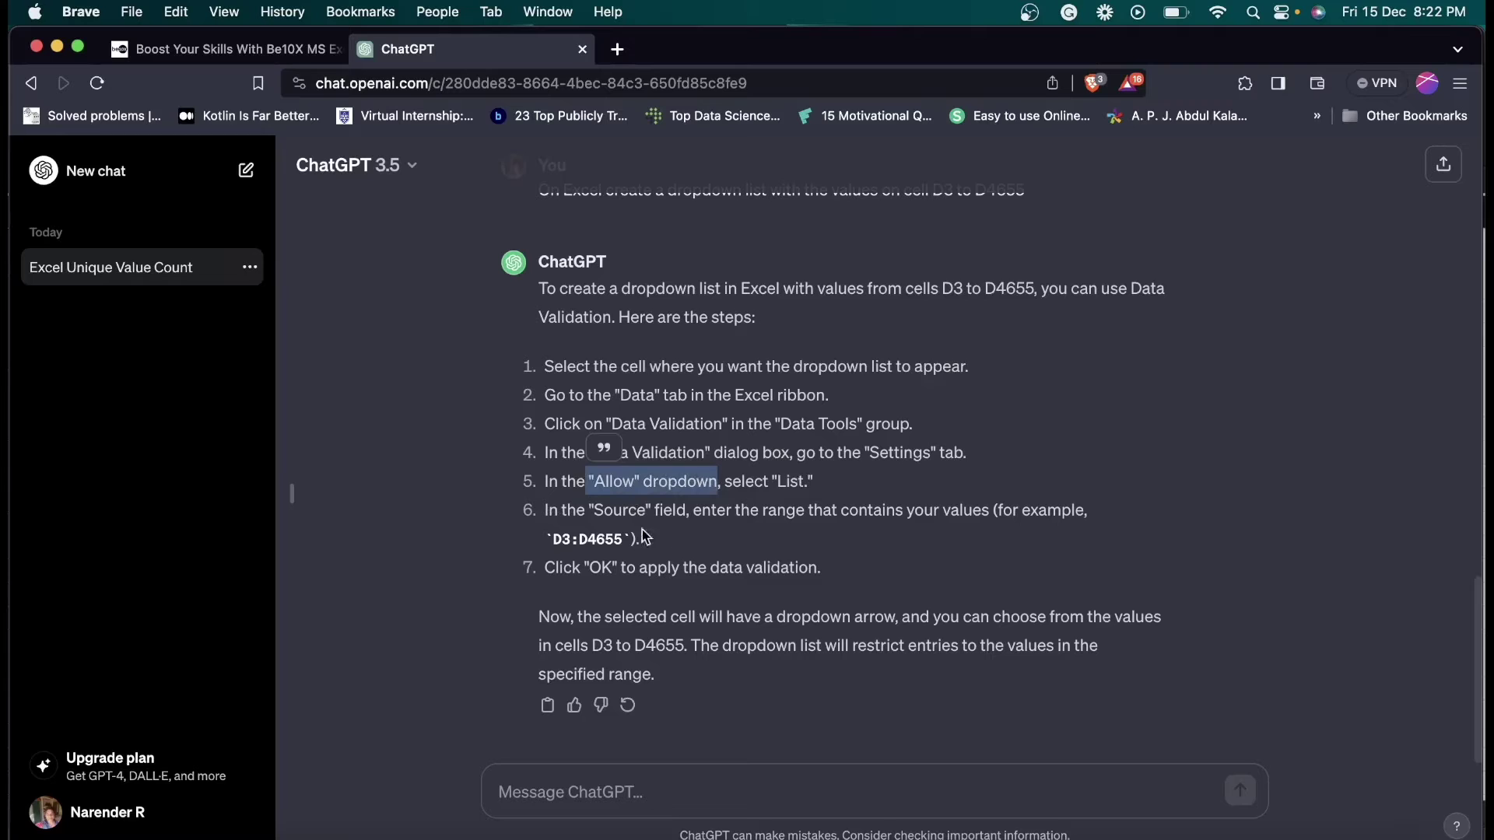
drag(622, 538, 553, 542)
key(super+c)
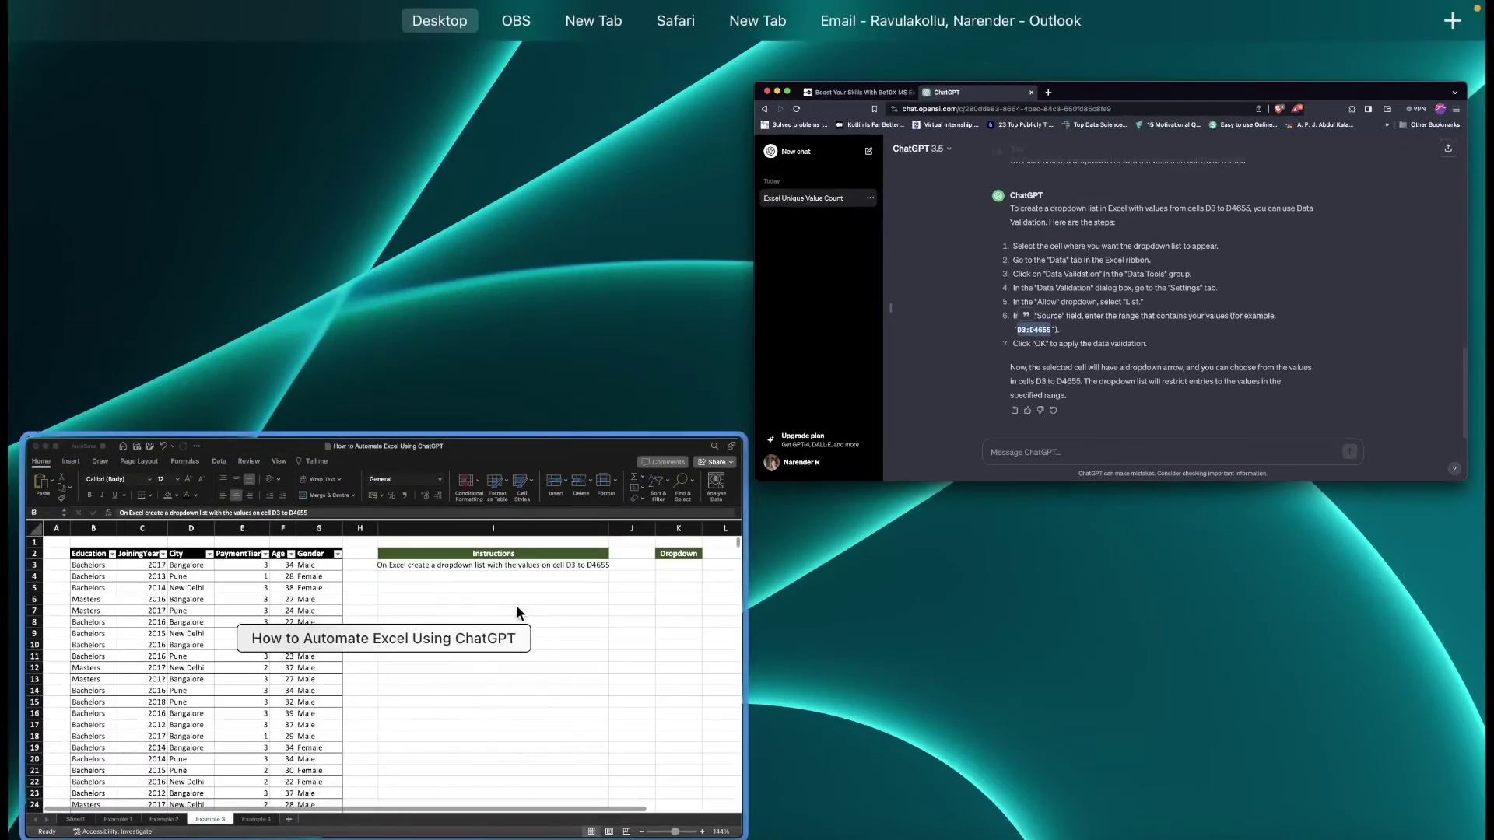
Step: Give K3 List data validation with source =D3:D4655, then check its Bangalore, Pune and New Delhi options
click(517, 605)
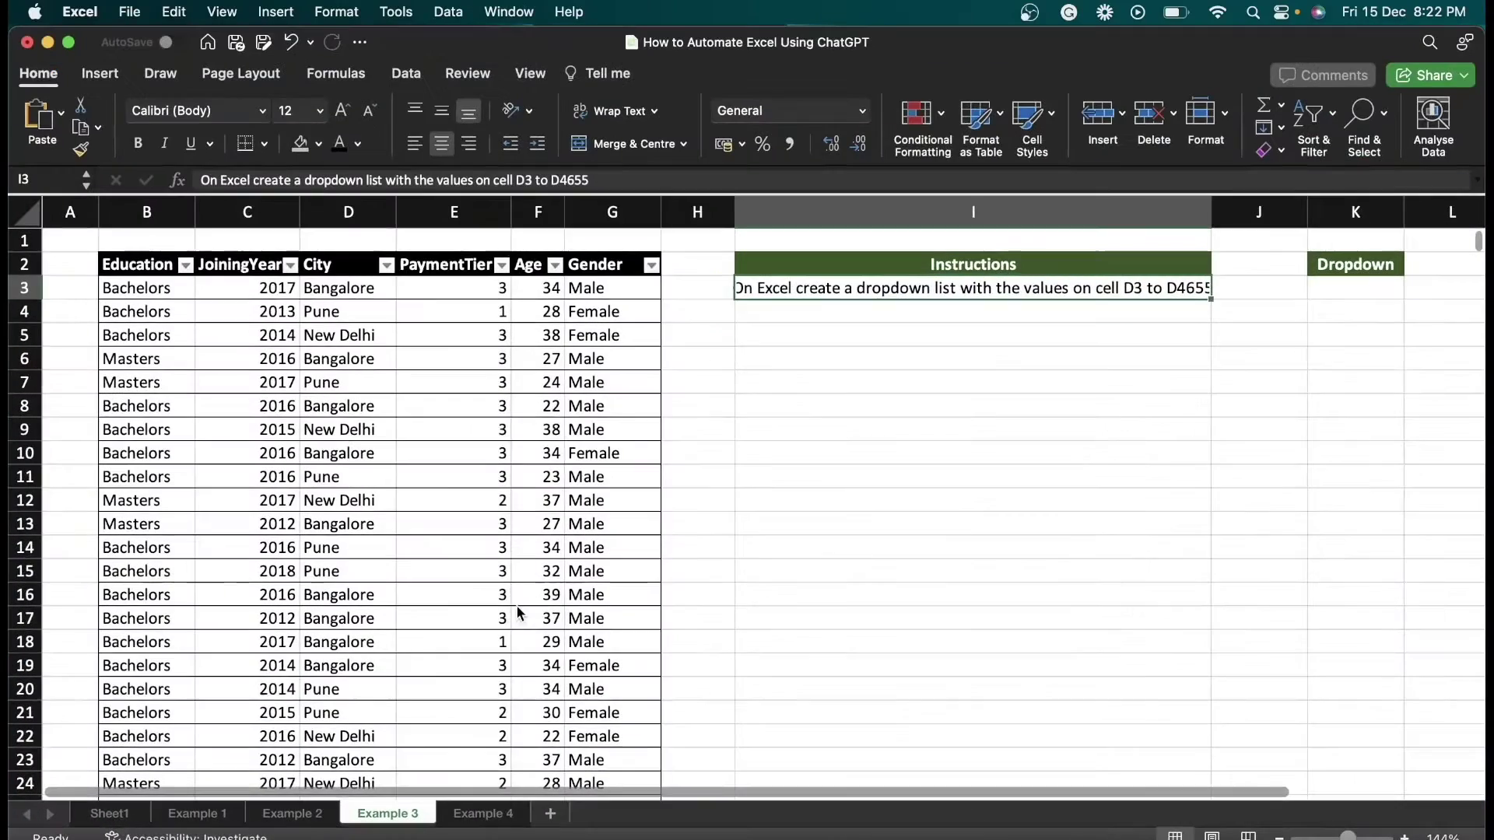
click(1363, 291)
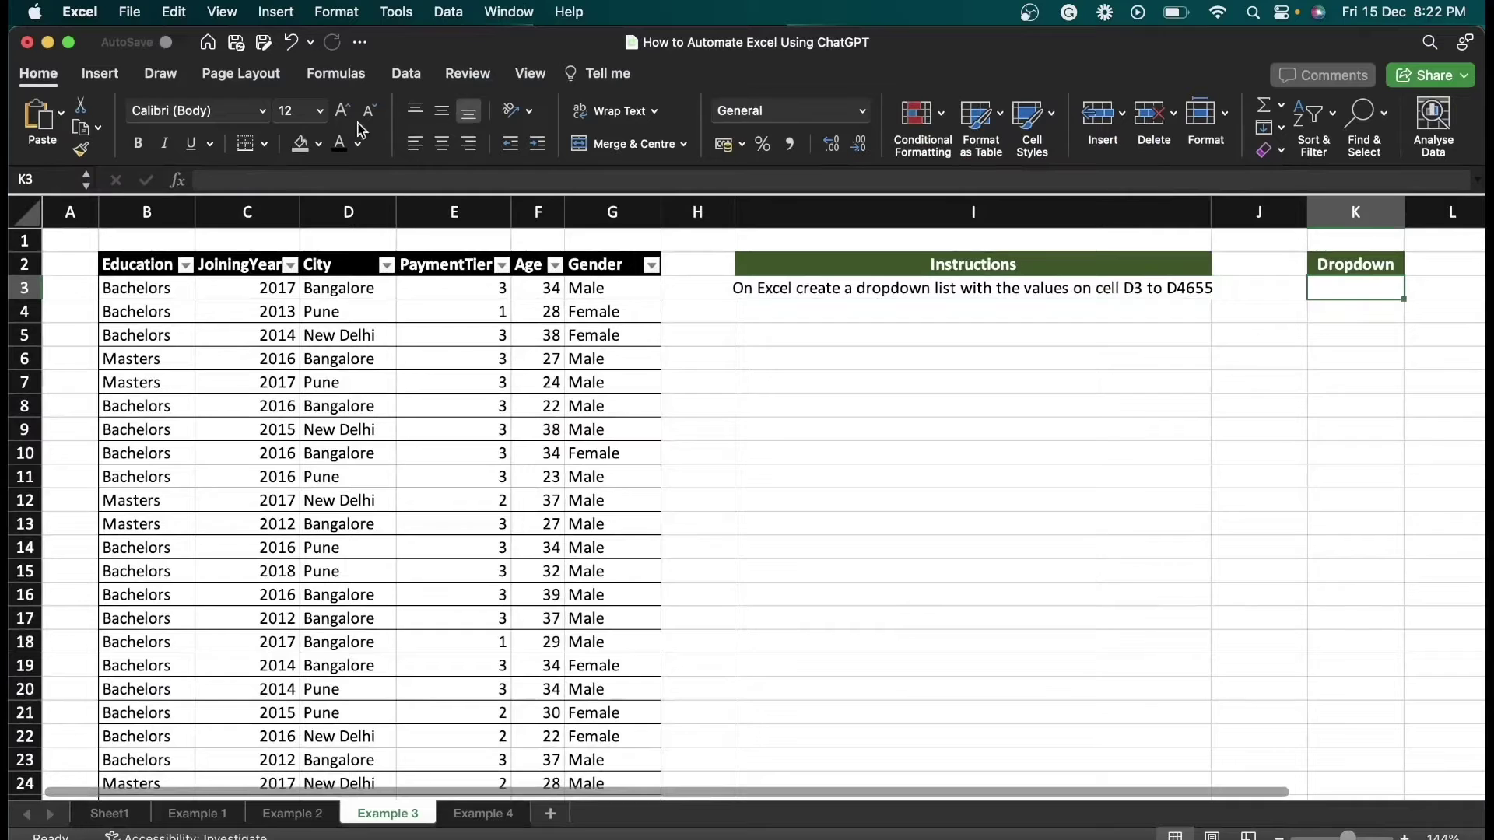
click(404, 73)
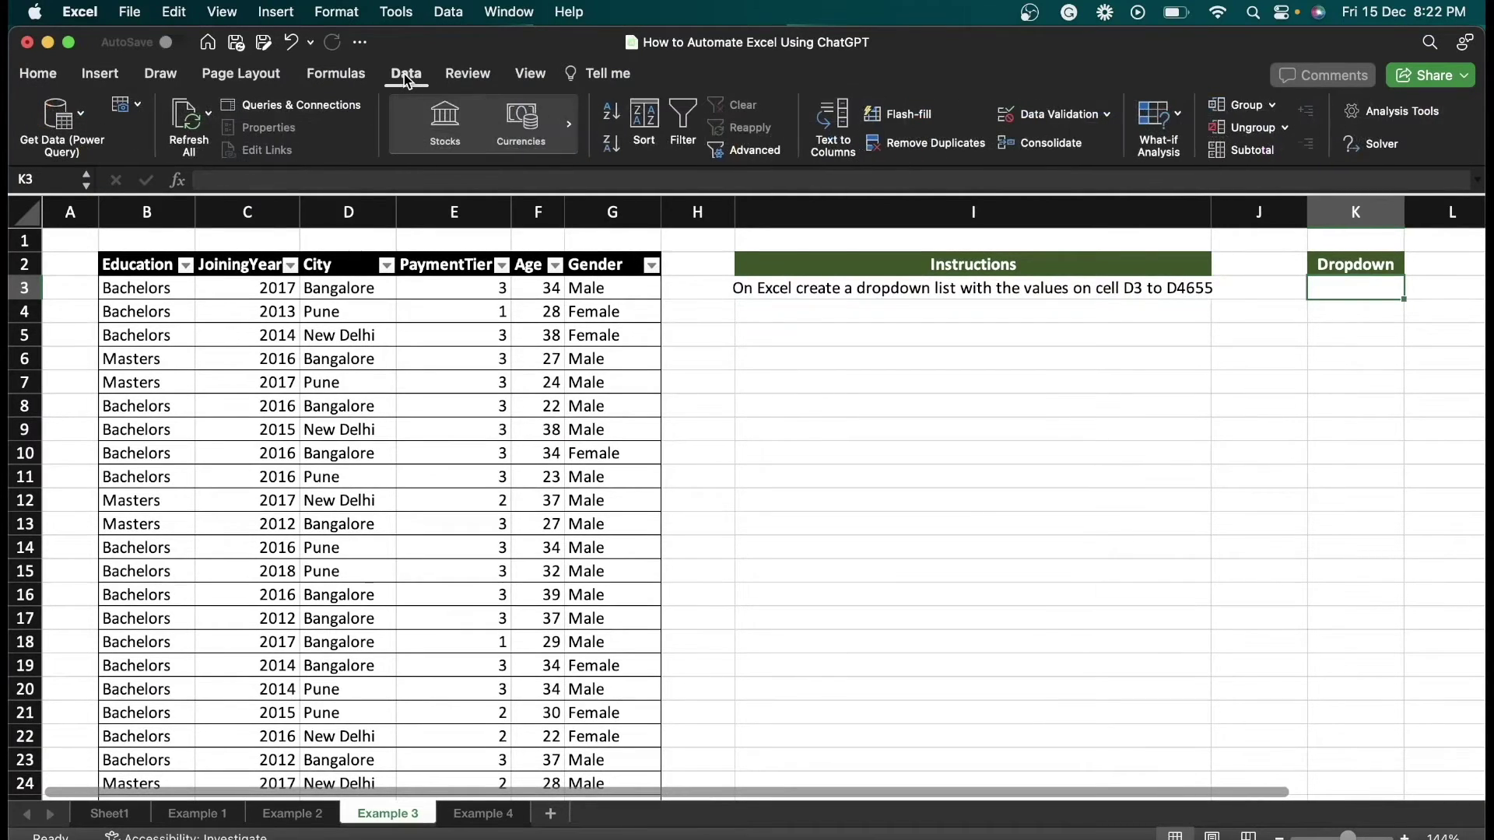
click(1074, 114)
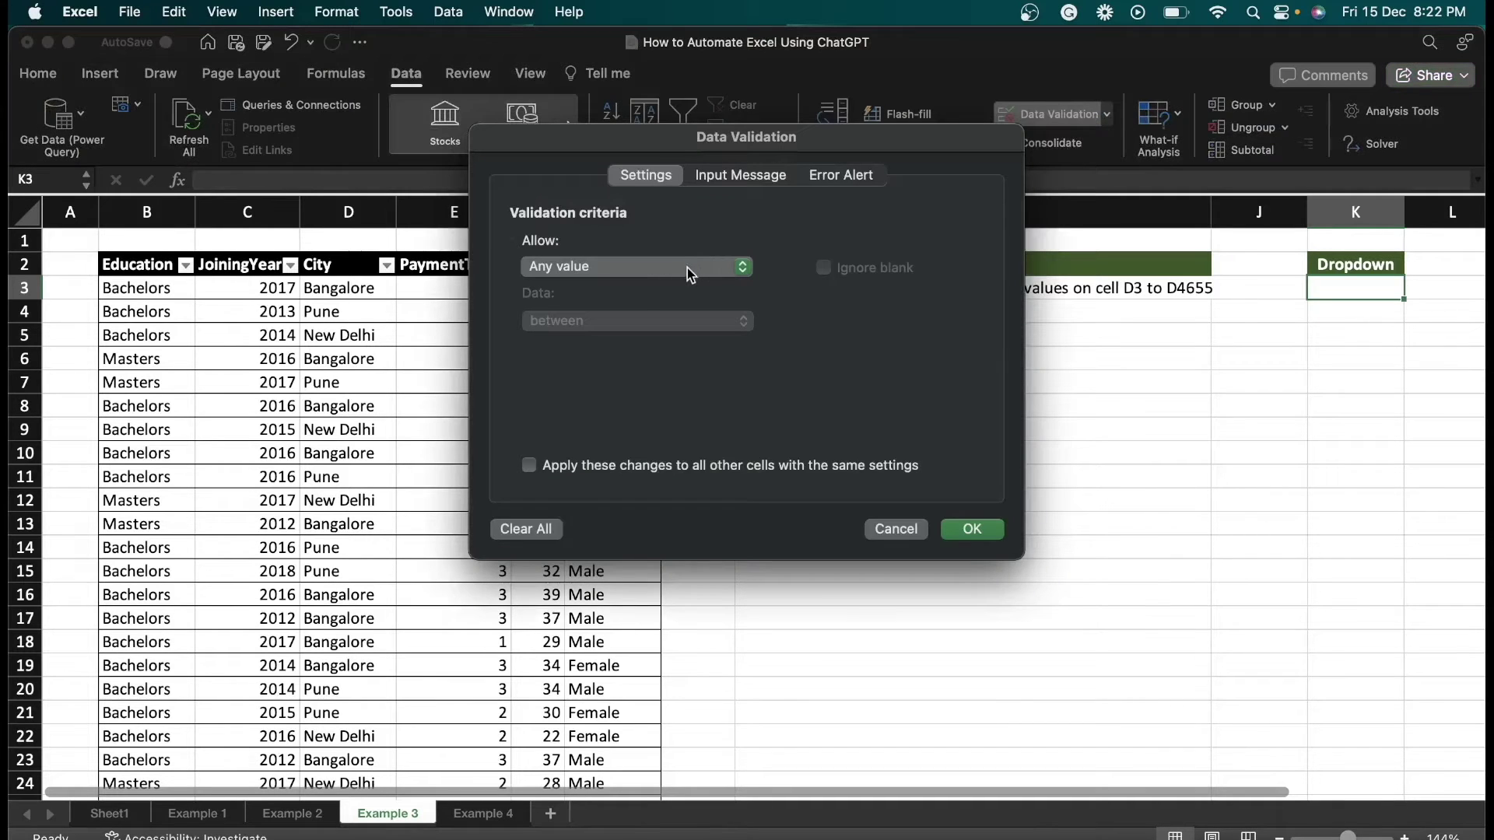
click(688, 268)
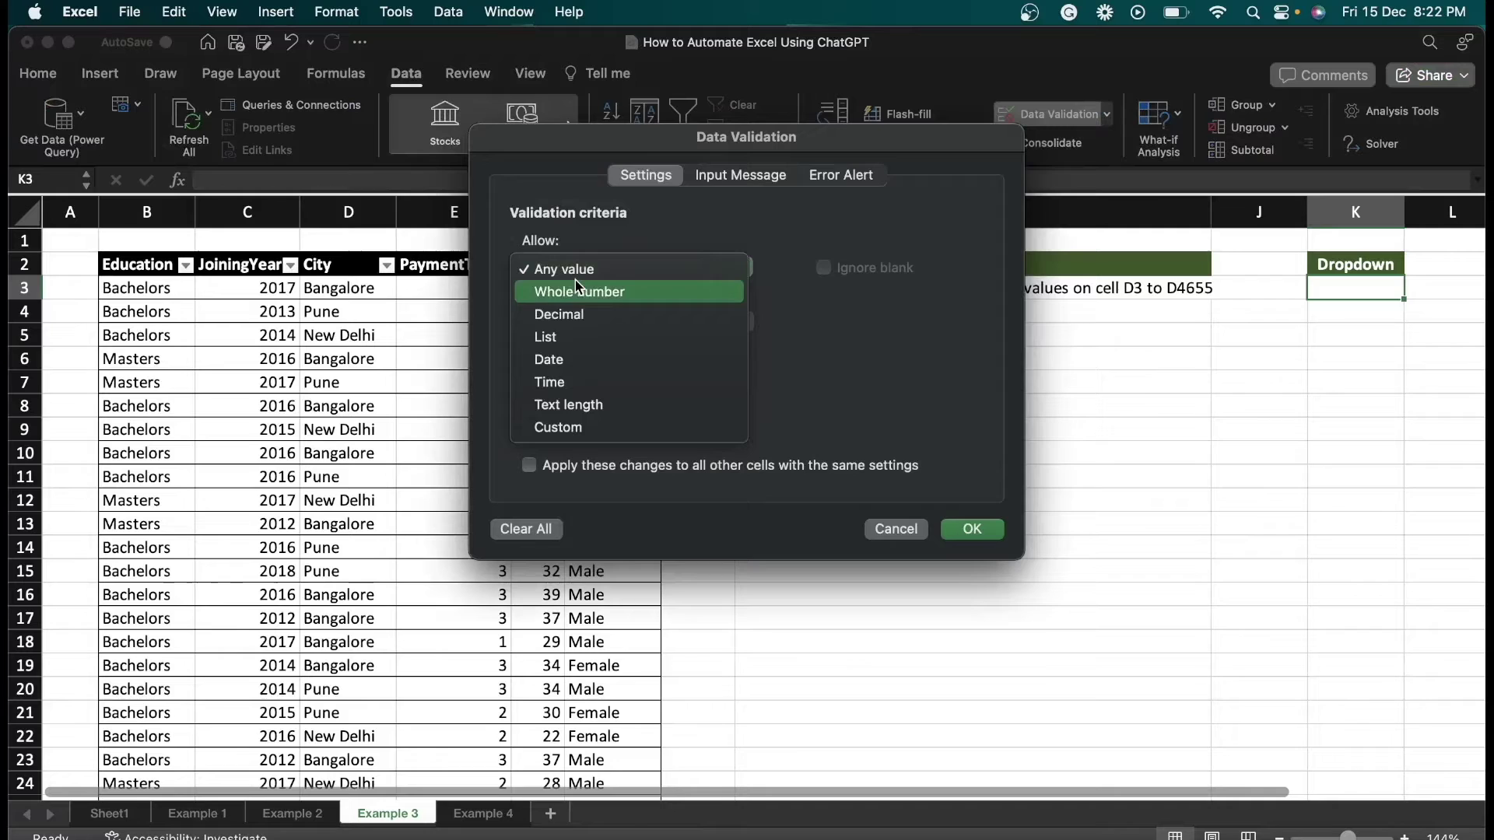
click(574, 336)
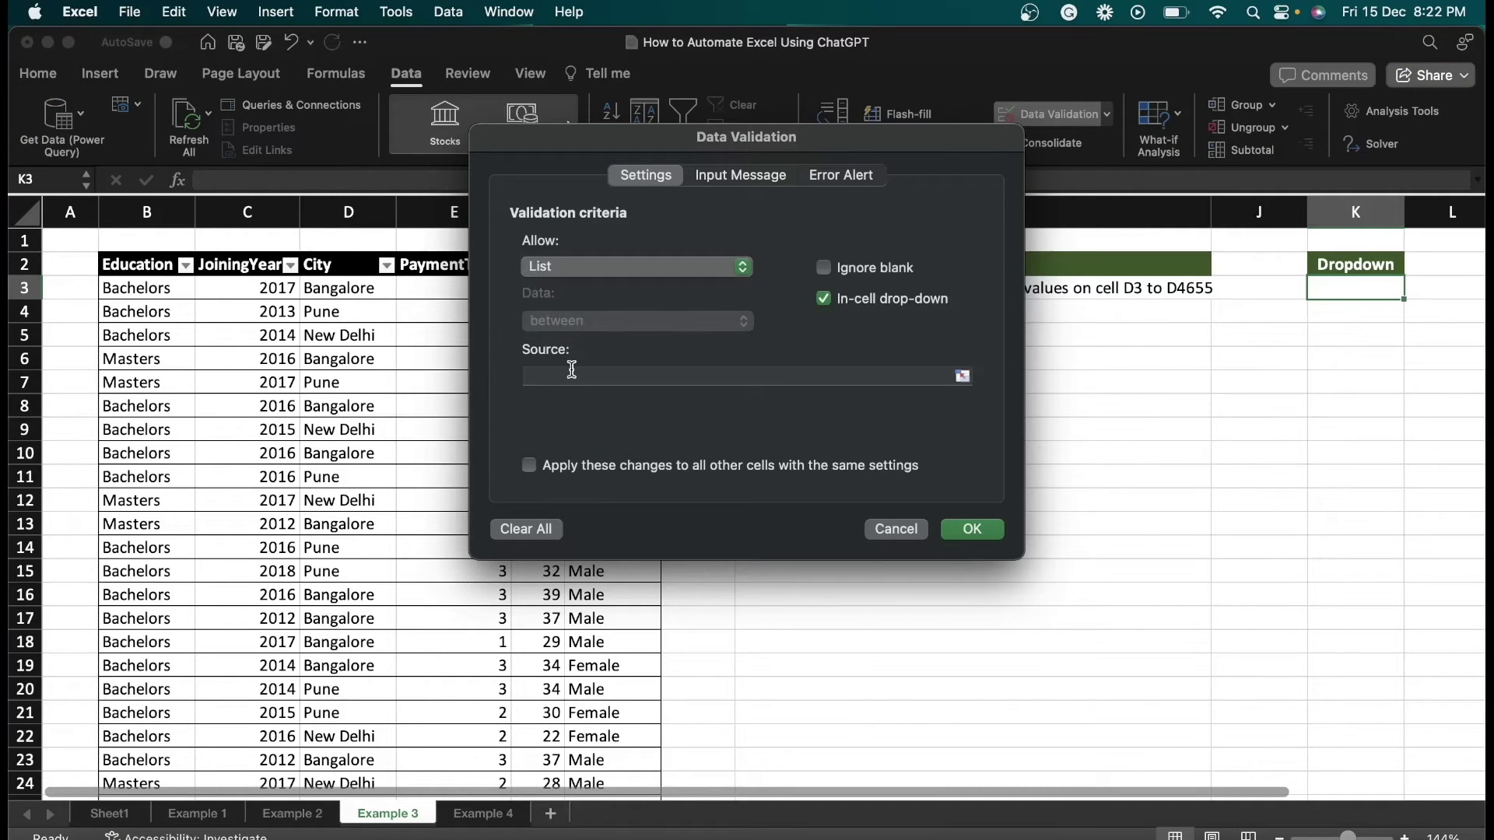
click(572, 372)
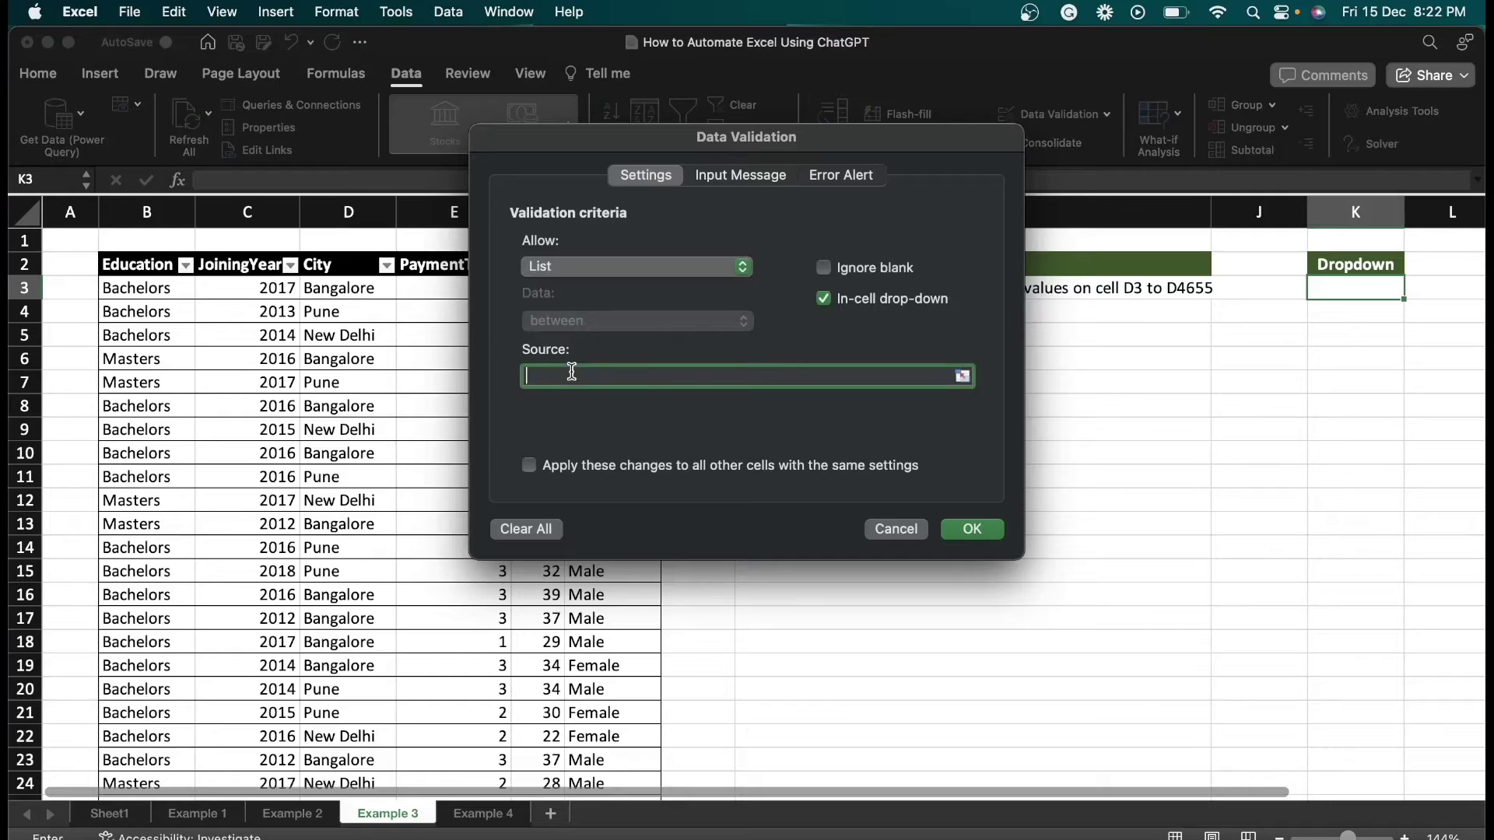
text(=)
key(super+v)
click(971, 529)
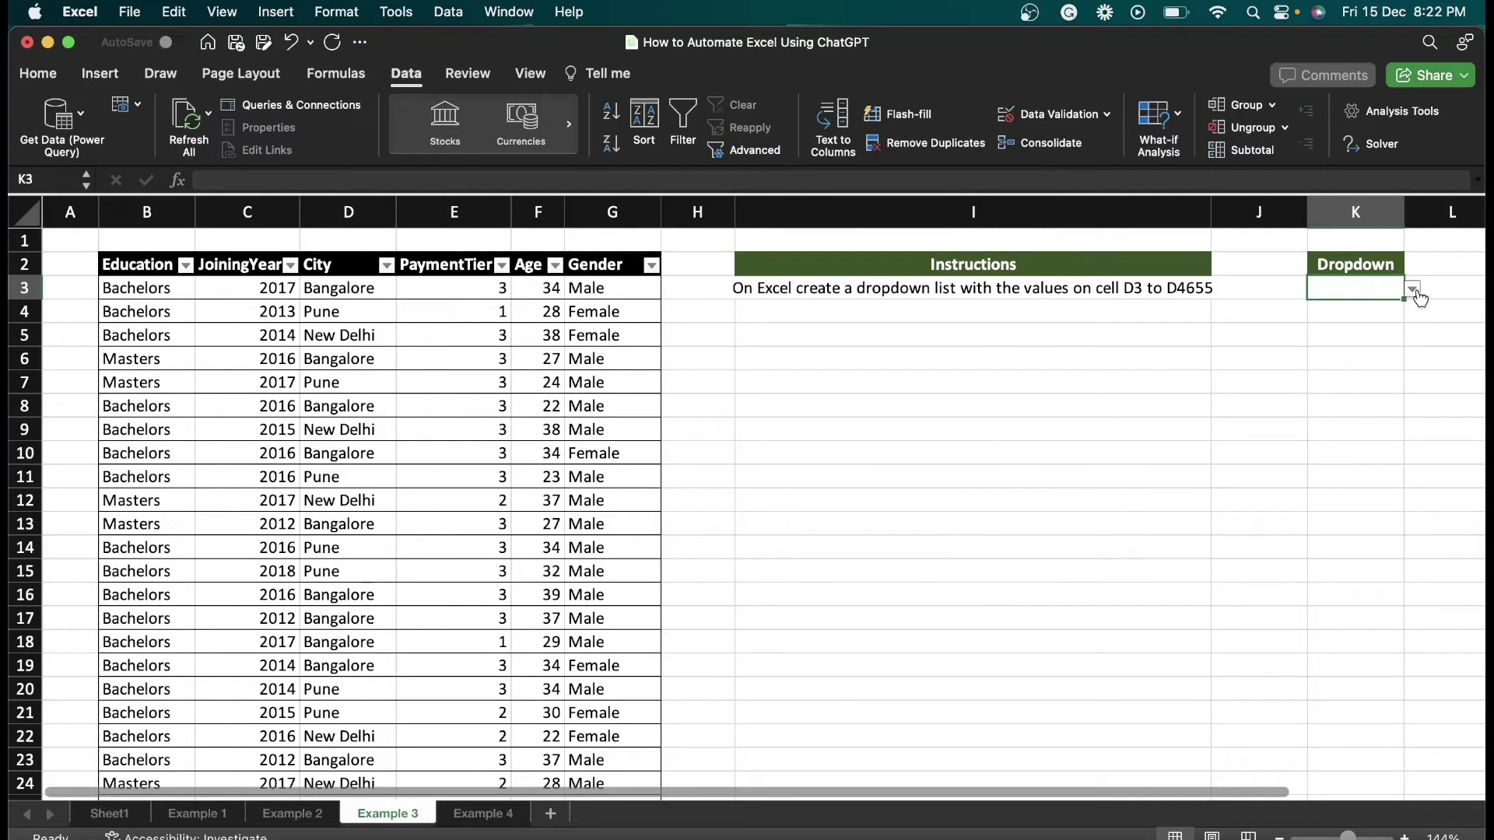
click(1412, 291)
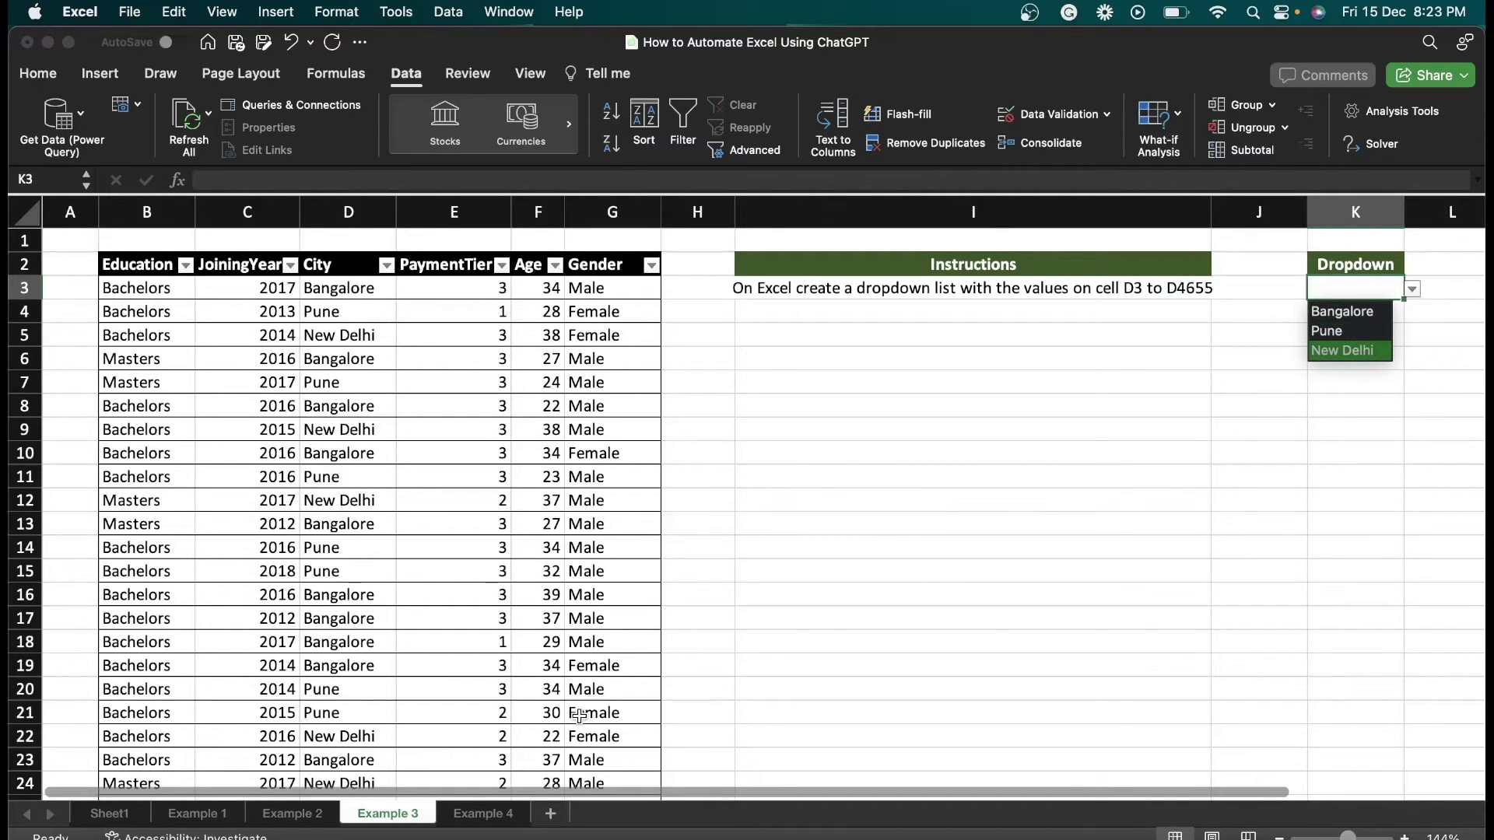
click(490, 814)
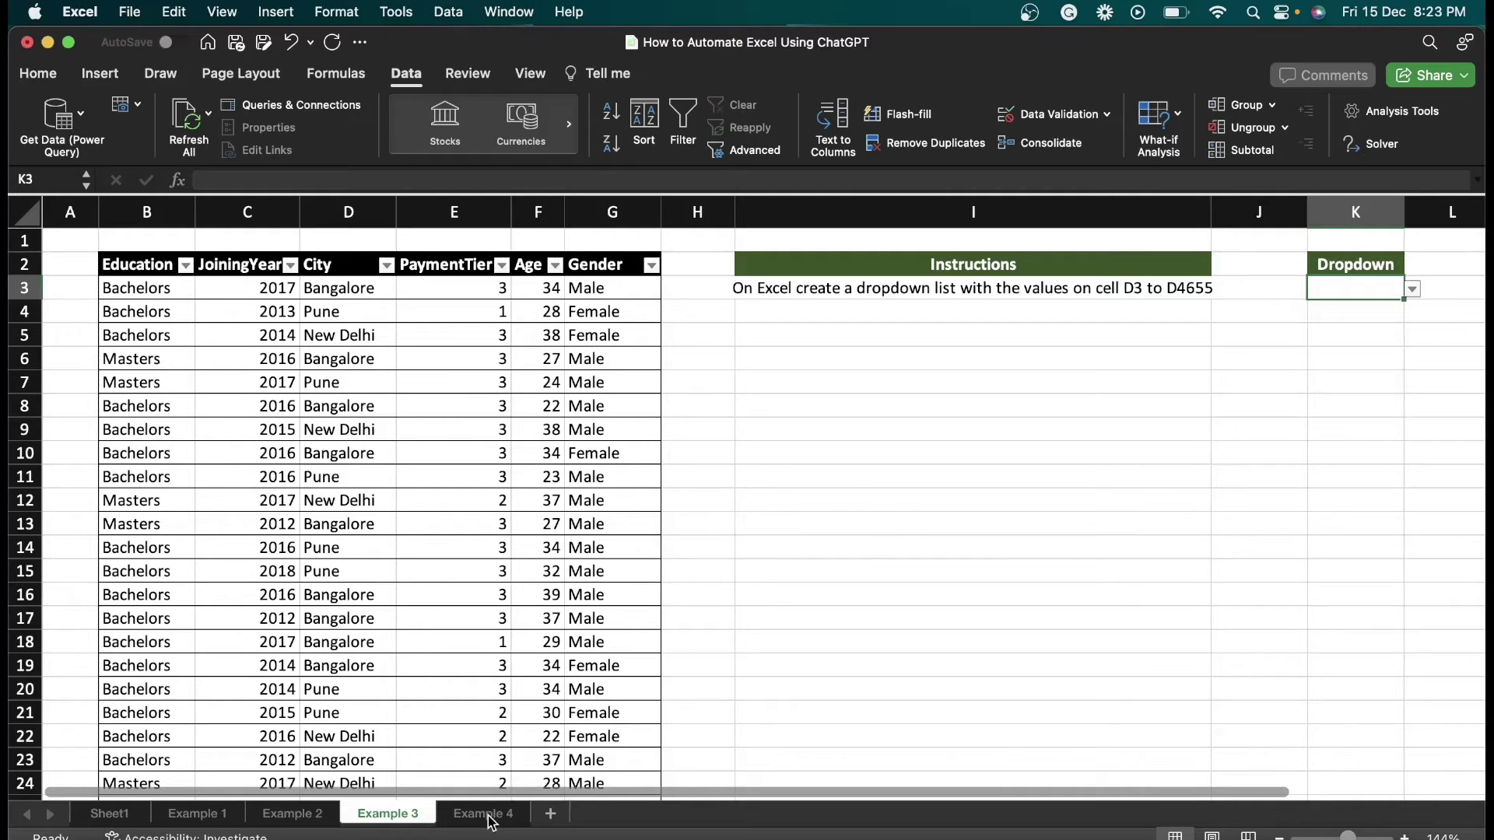
Step: Switch to the Example 4 sheet and point out result cells C16, C18 and C20
click(490, 815)
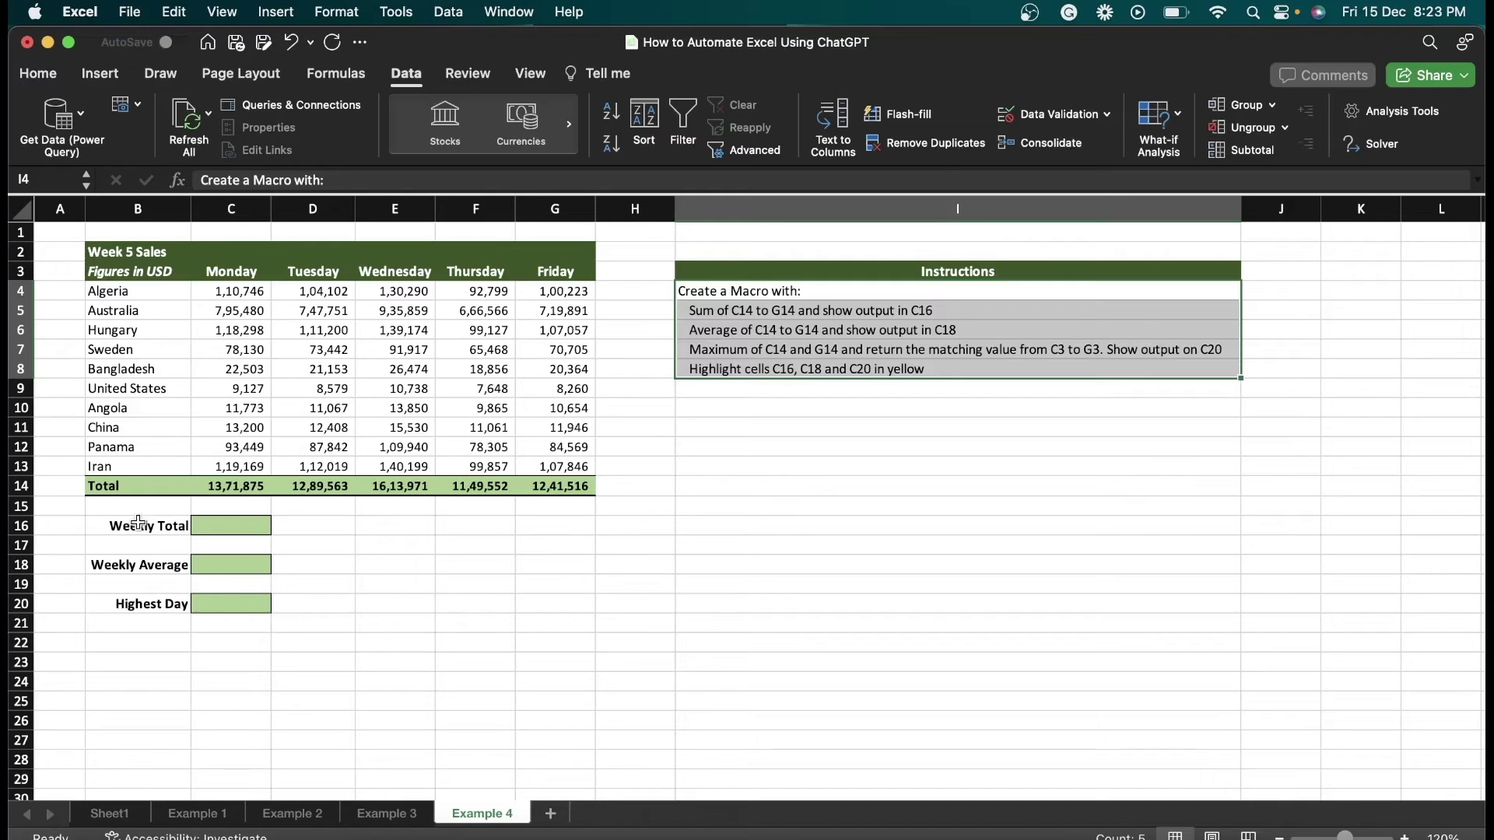
click(242, 530)
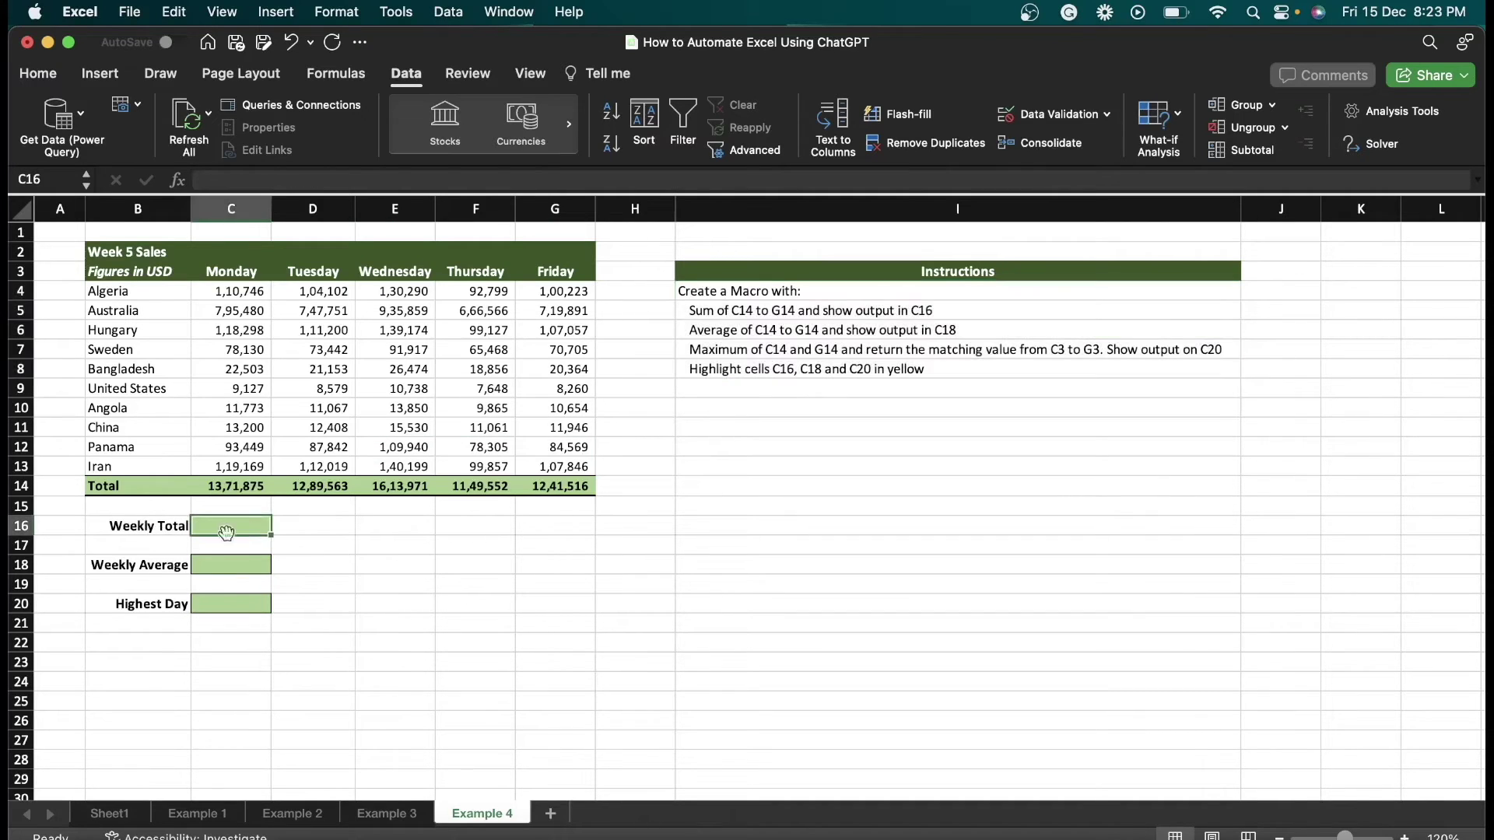
click(205, 568)
click(207, 607)
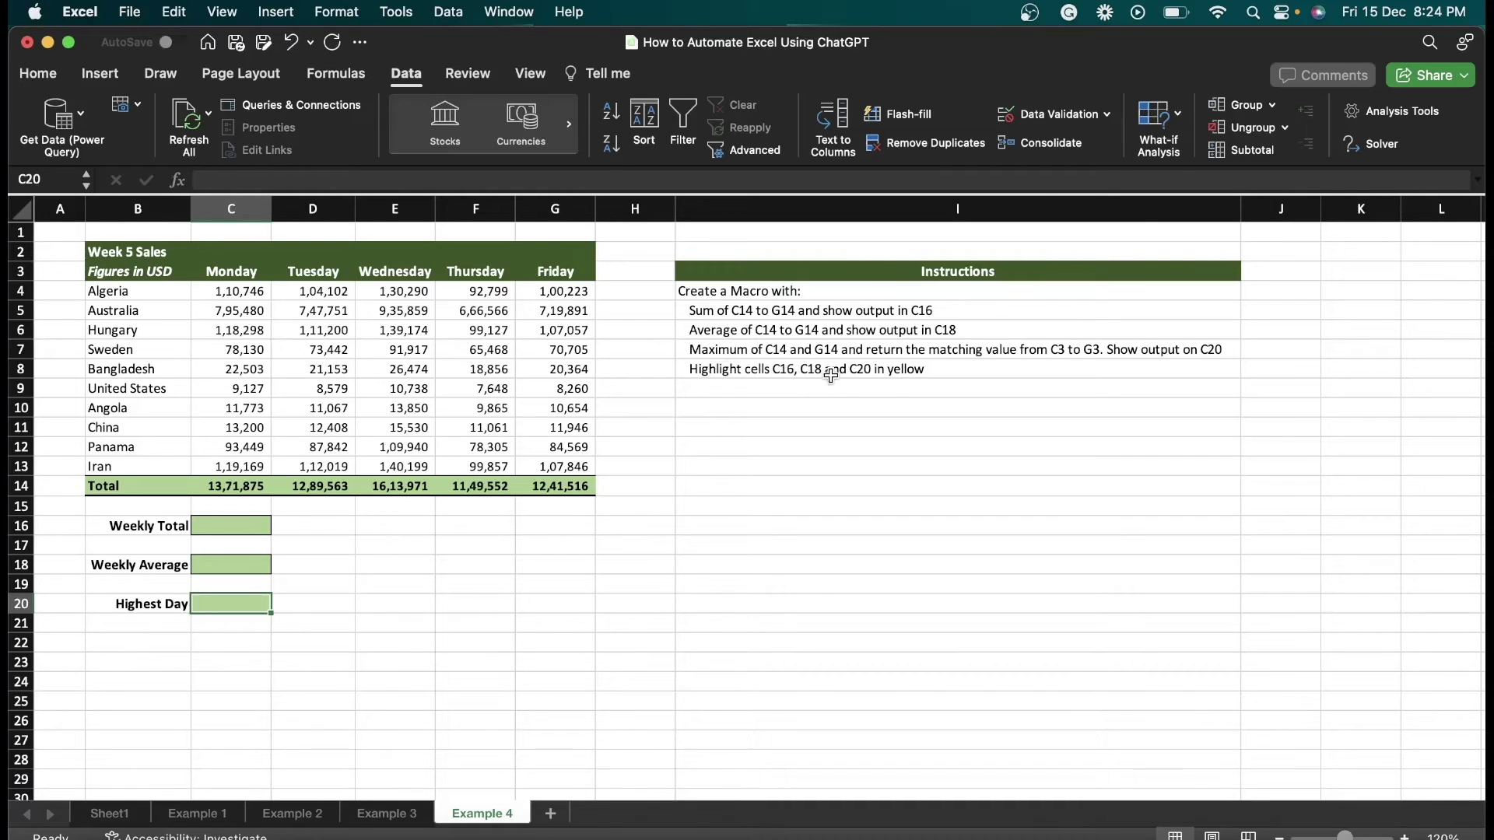
Step: Copy the five macro instruction lines in I4:I8
click(932, 371)
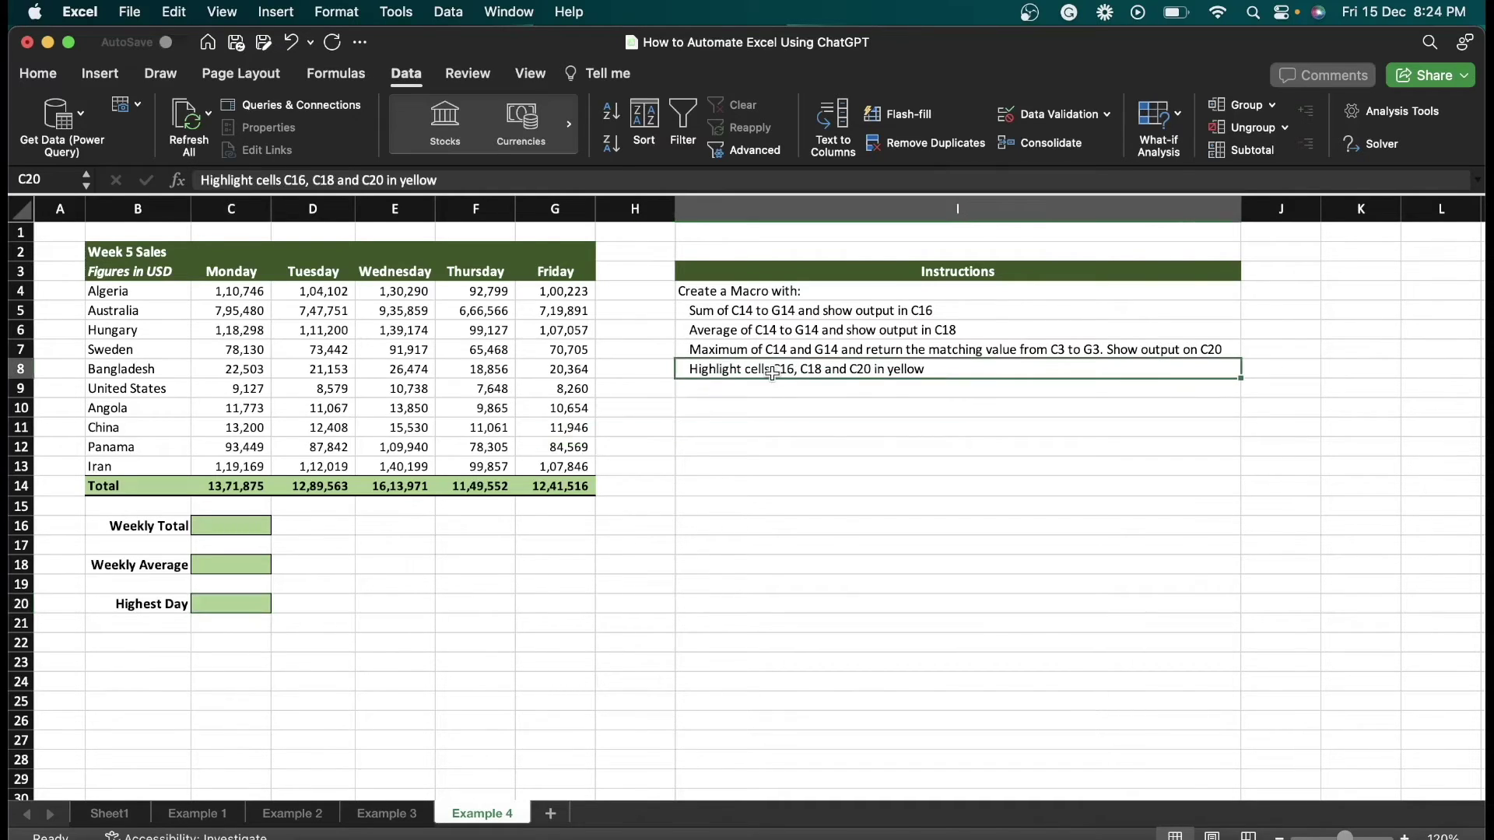
drag(751, 290, 760, 367)
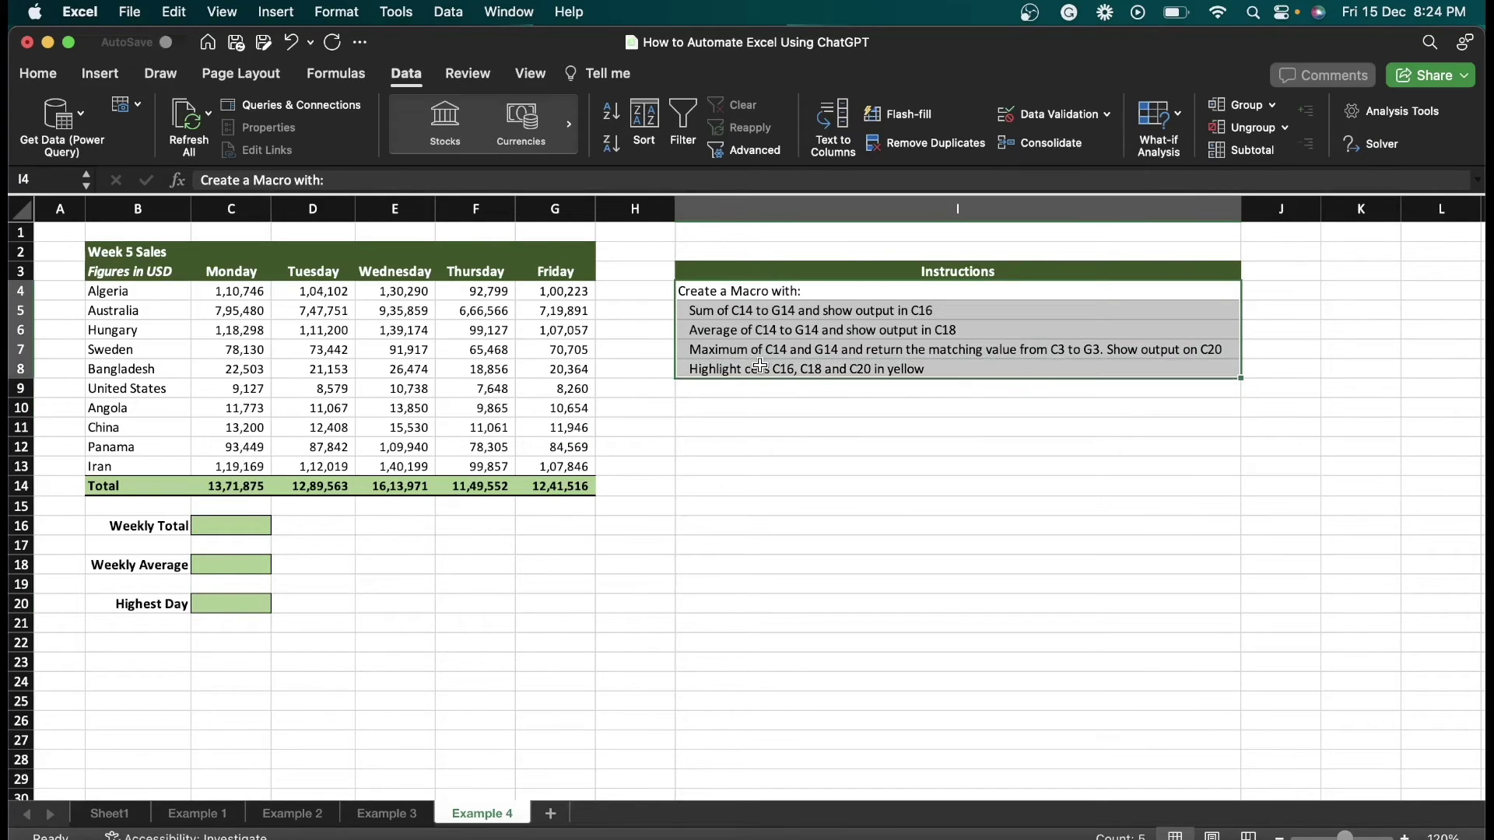
key(super+c)
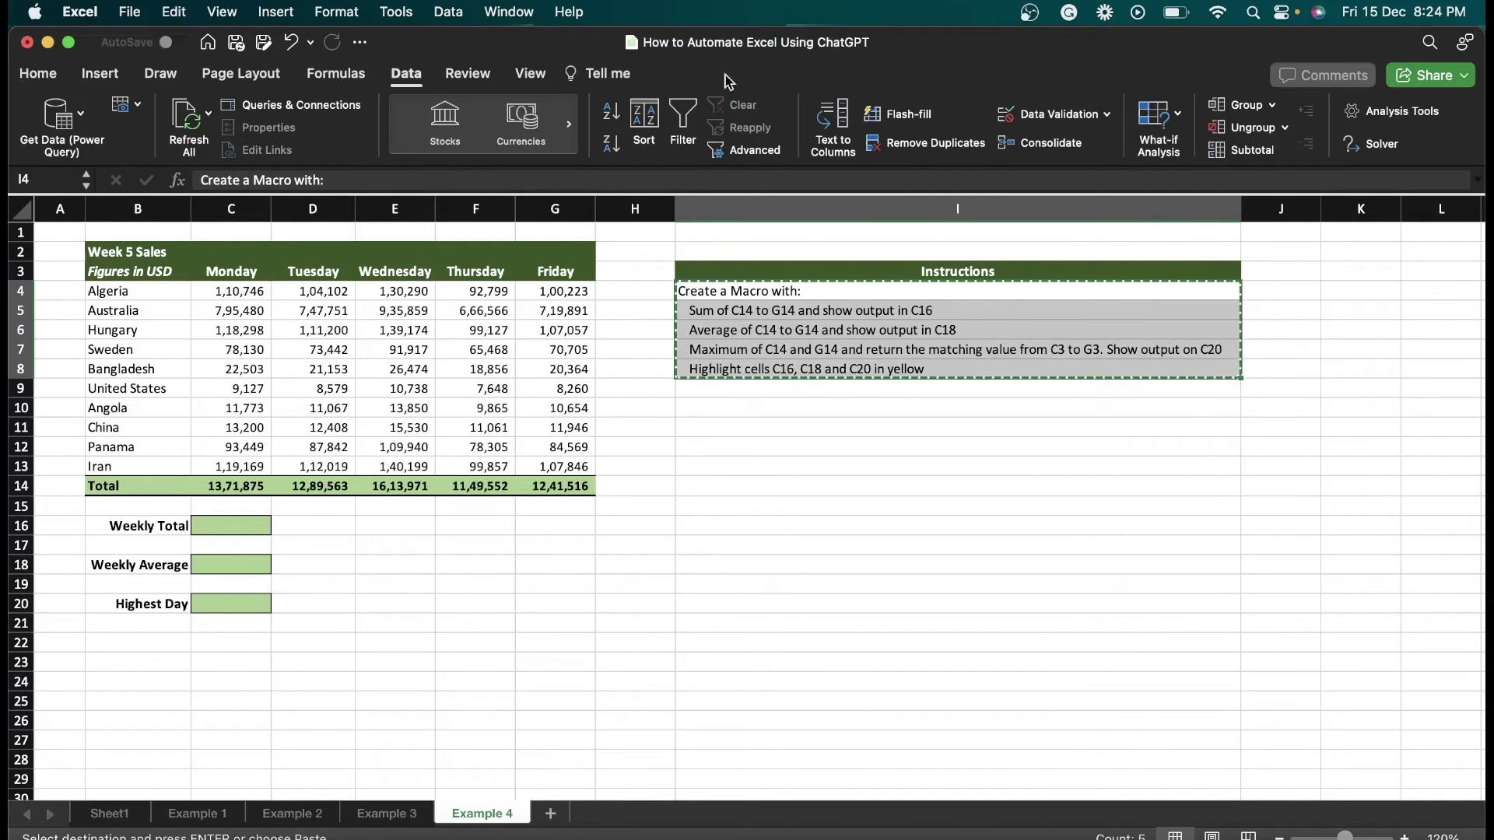
click(129, 12)
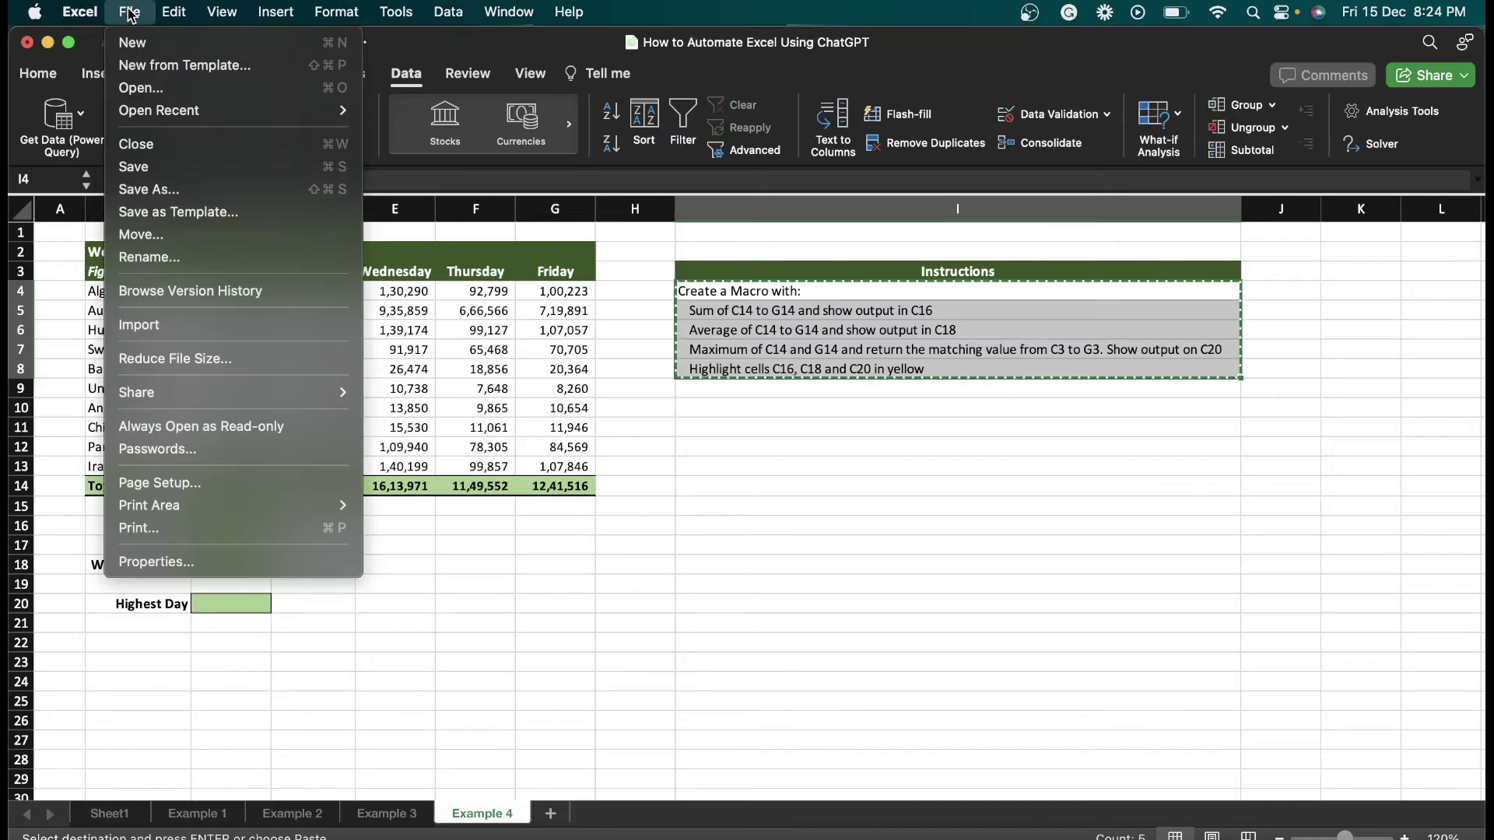
Step: Save the workbook as an Excel Macro-enabled Workbook (.xlsm), confirming the moved-file alert
click(165, 196)
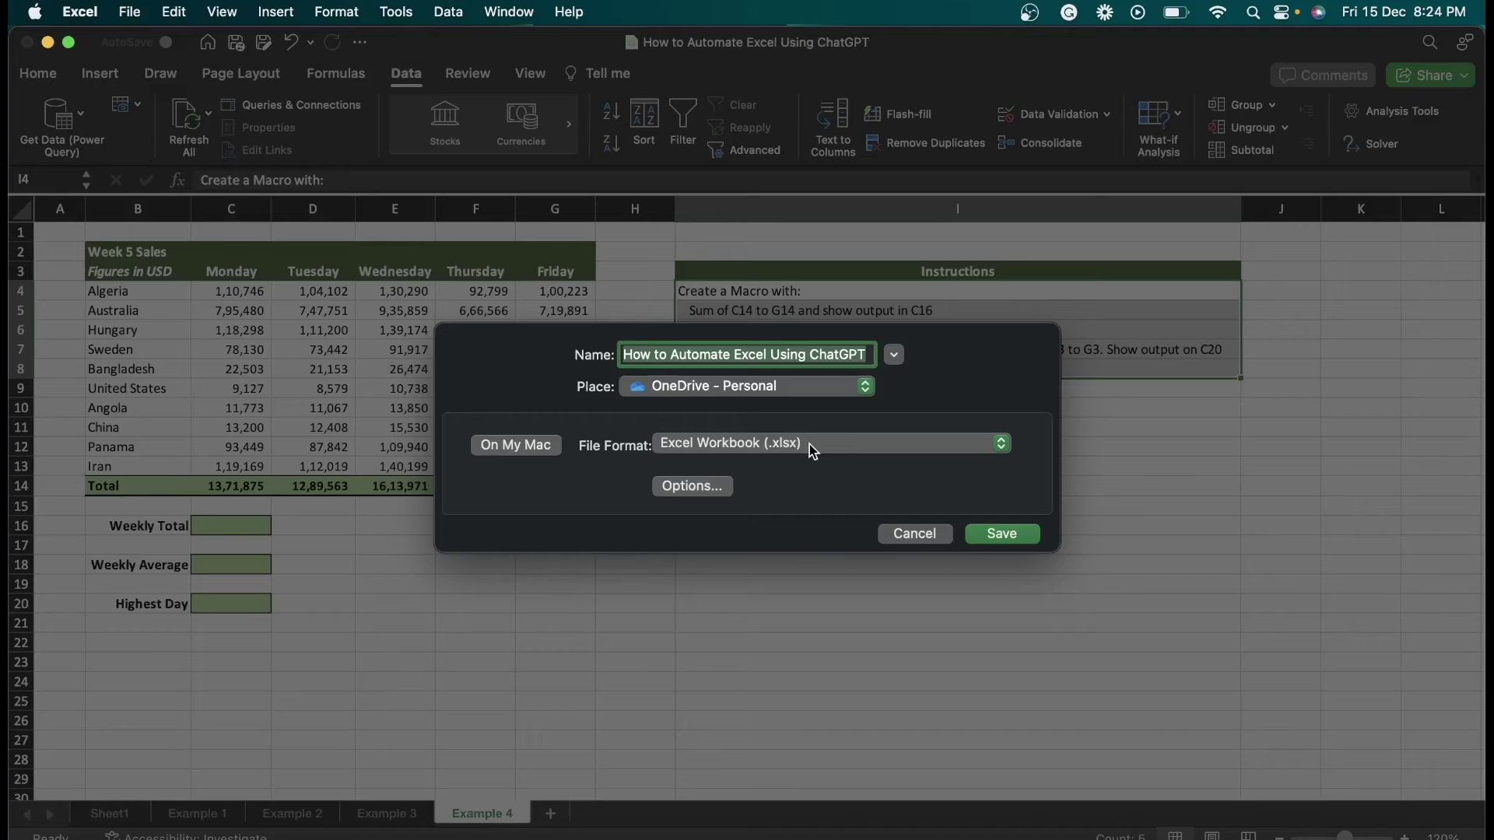
click(833, 442)
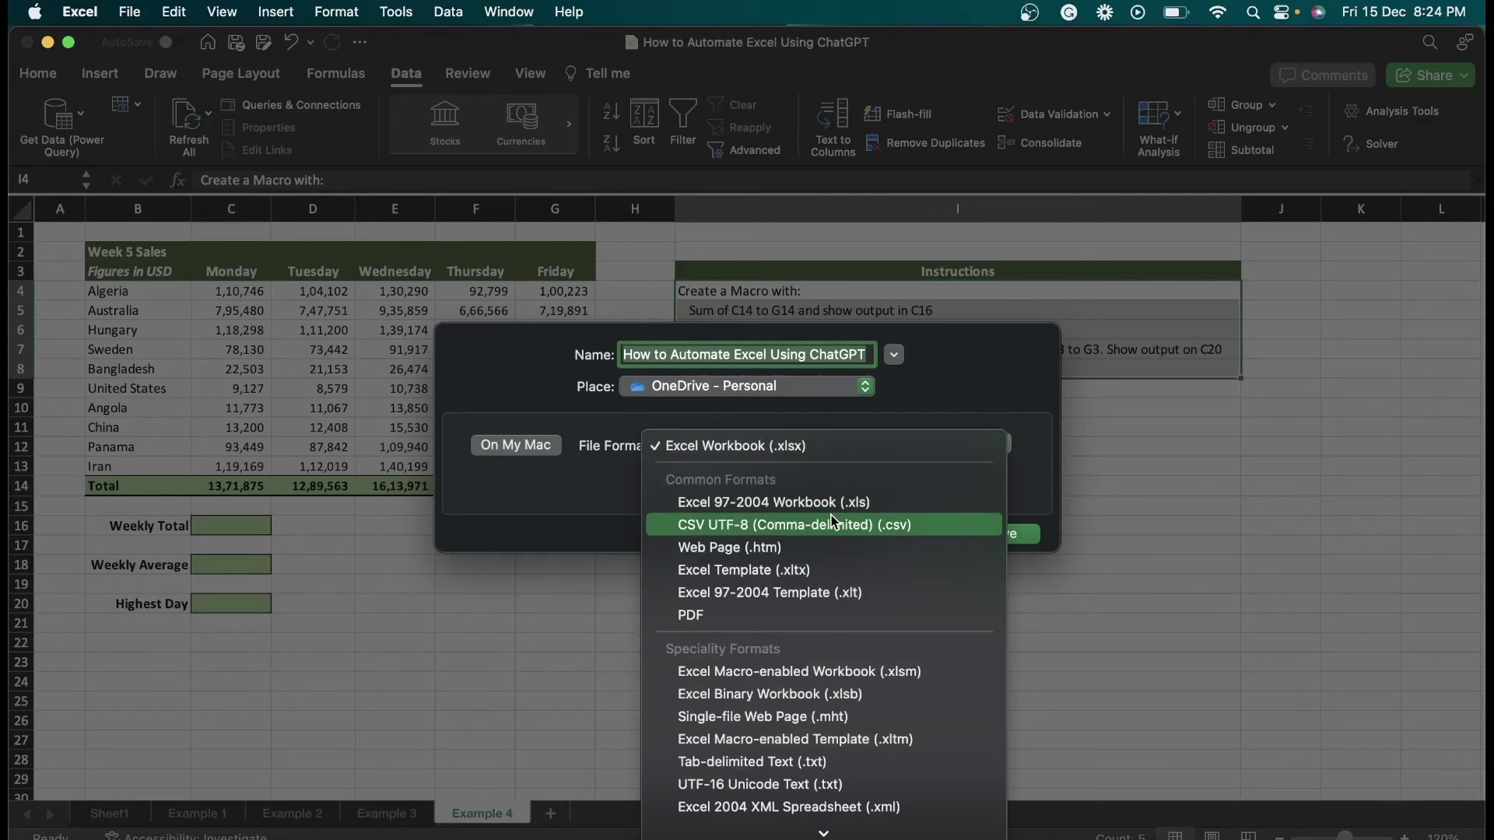
scroll(831, 515, down, 3)
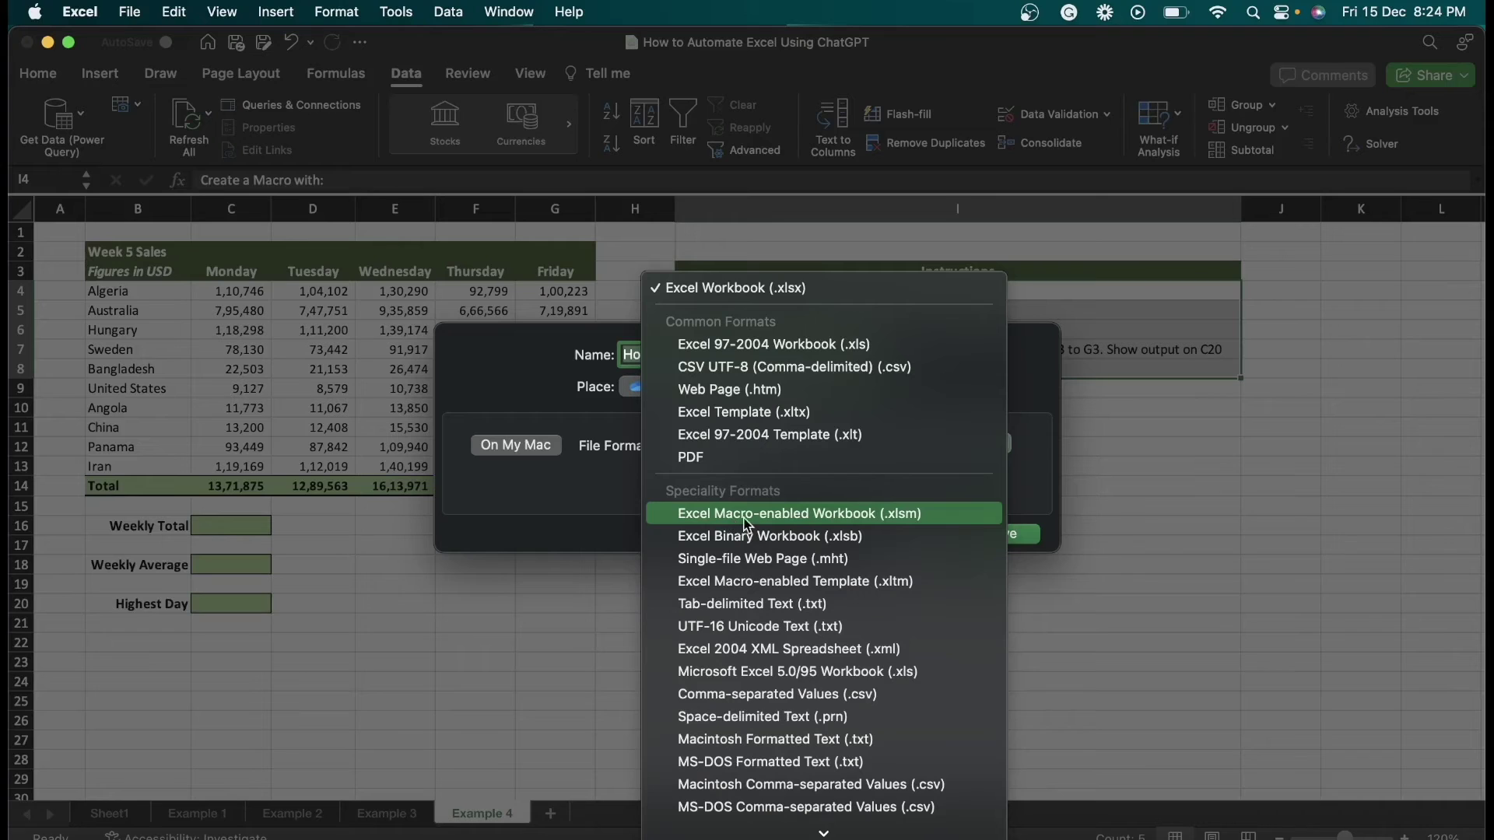
click(912, 514)
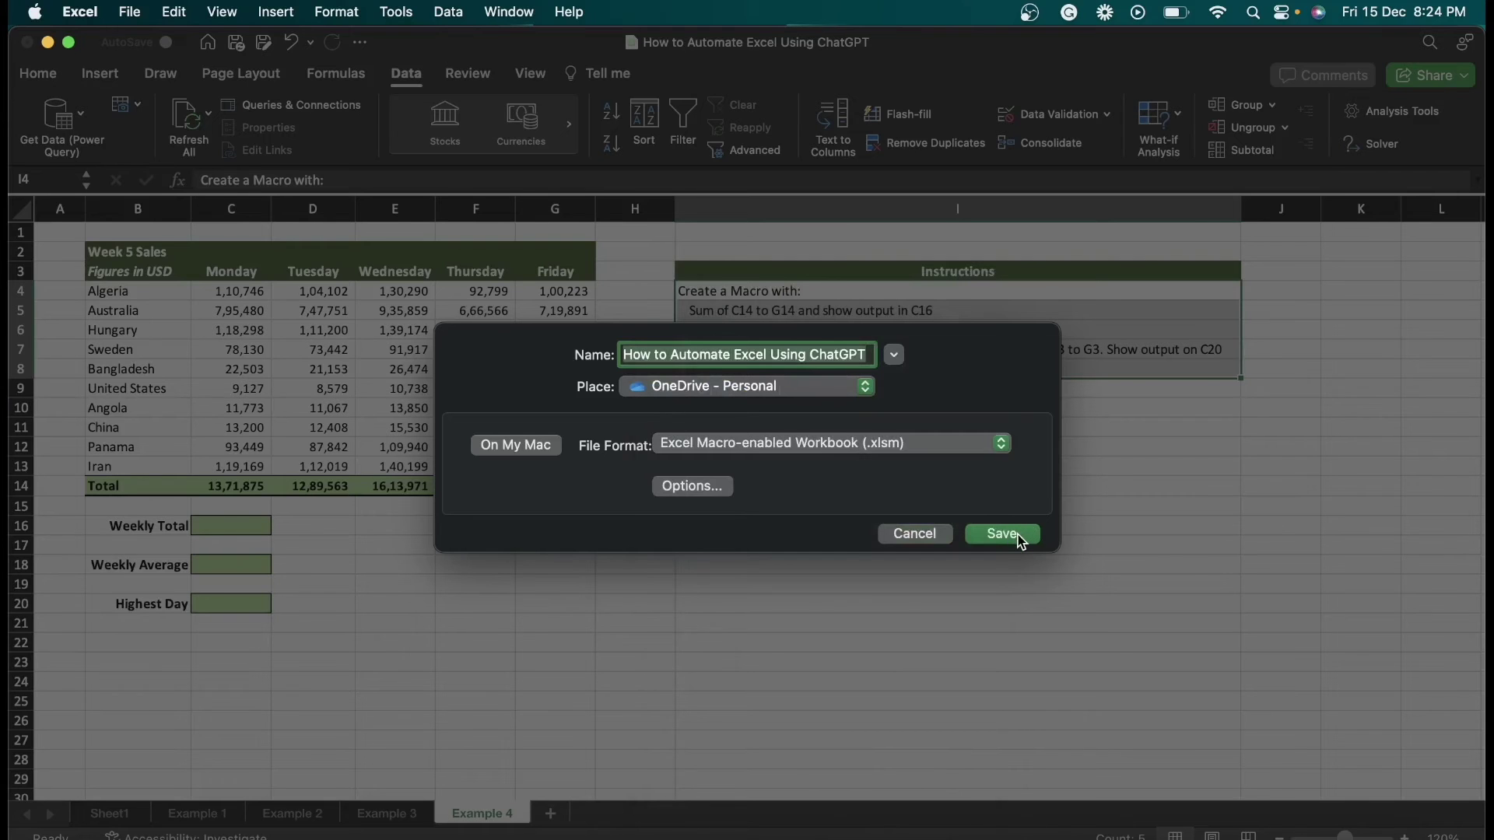
click(1002, 534)
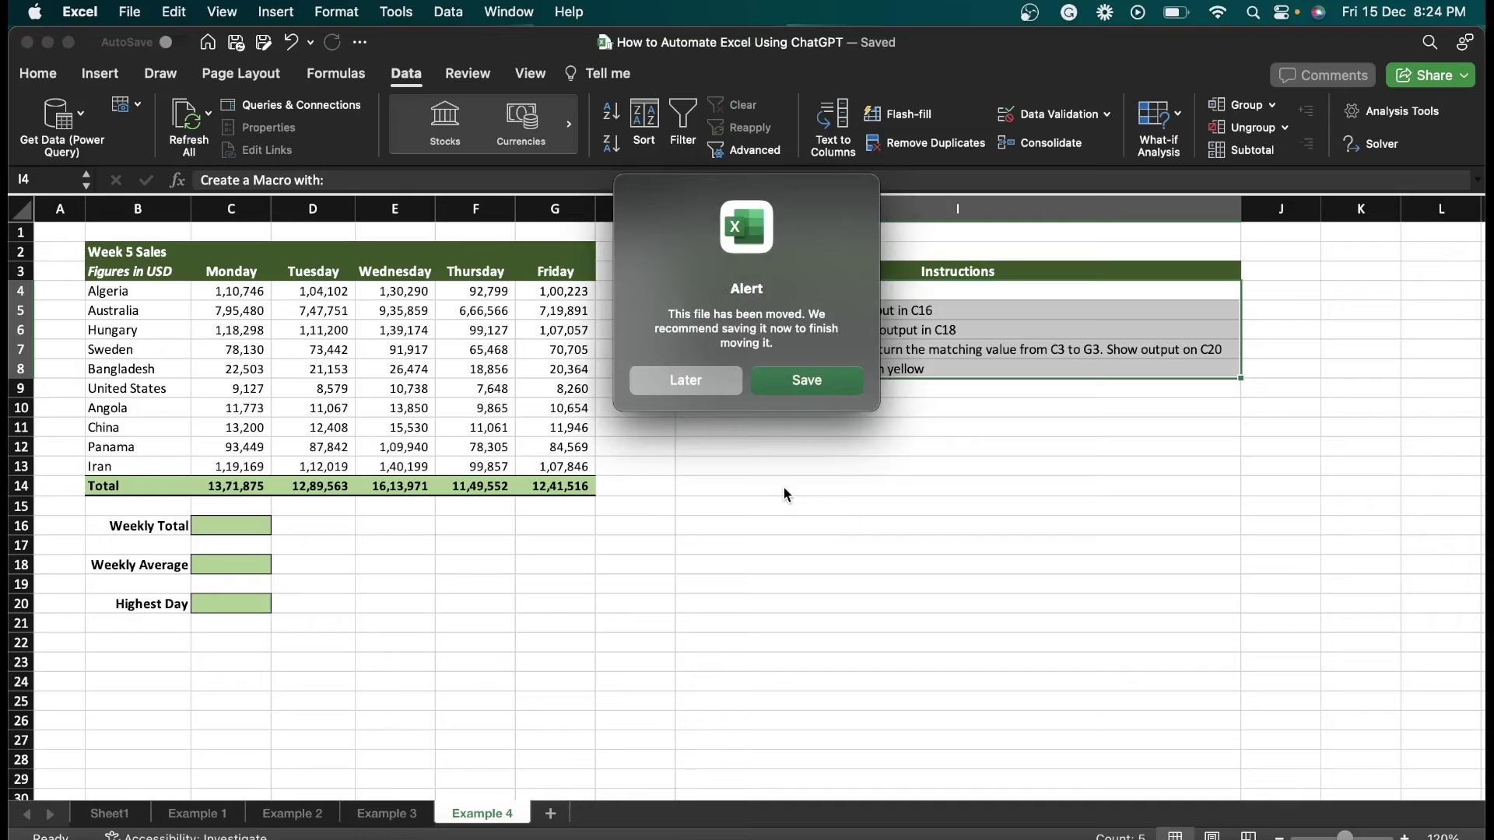
click(816, 381)
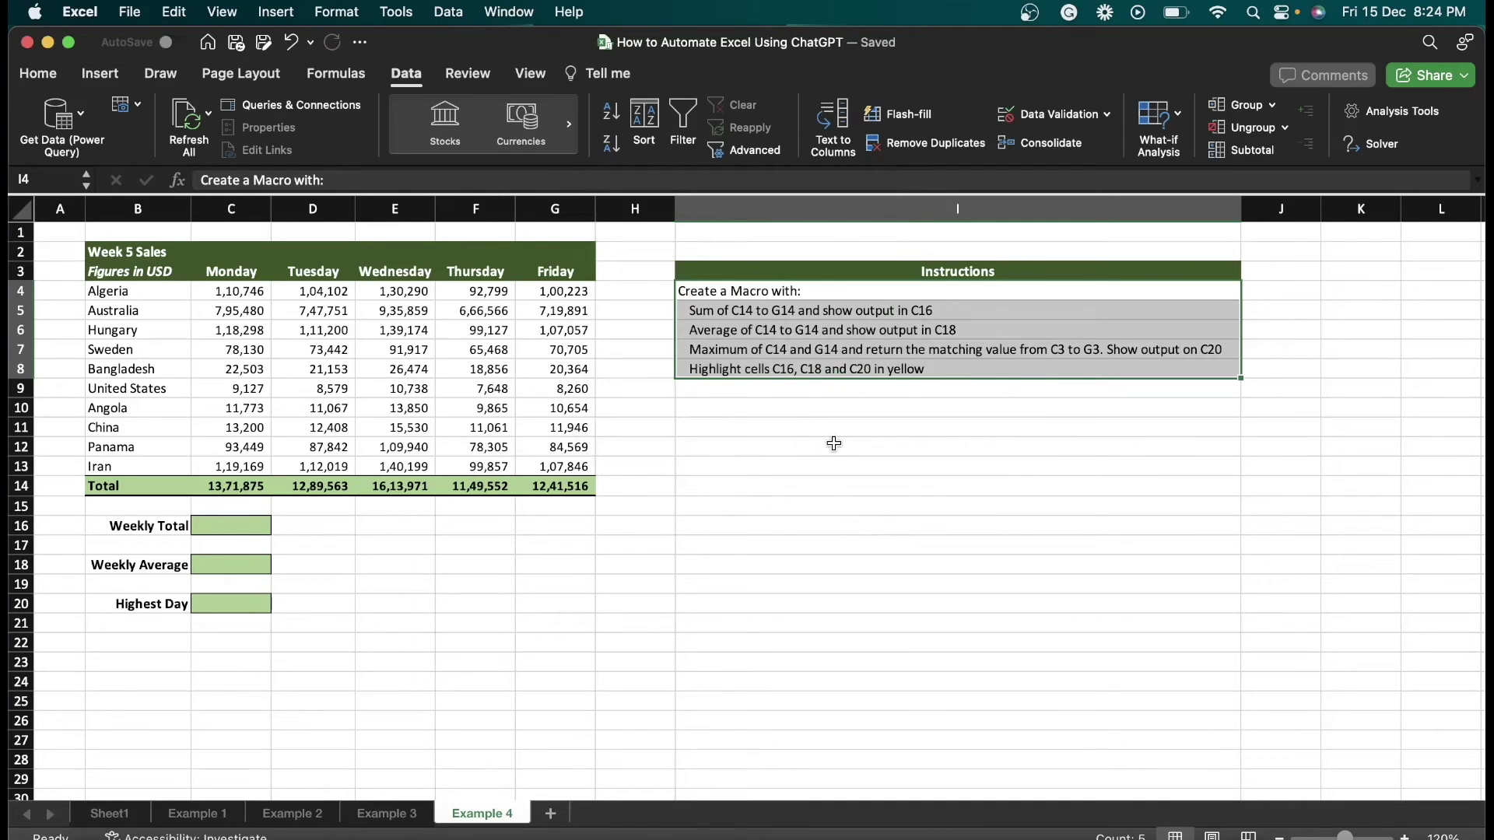
Step: Paste the copied I4:I8 macro instructions into ChatGPT and send them
key(ctrl+Up)
click(959, 356)
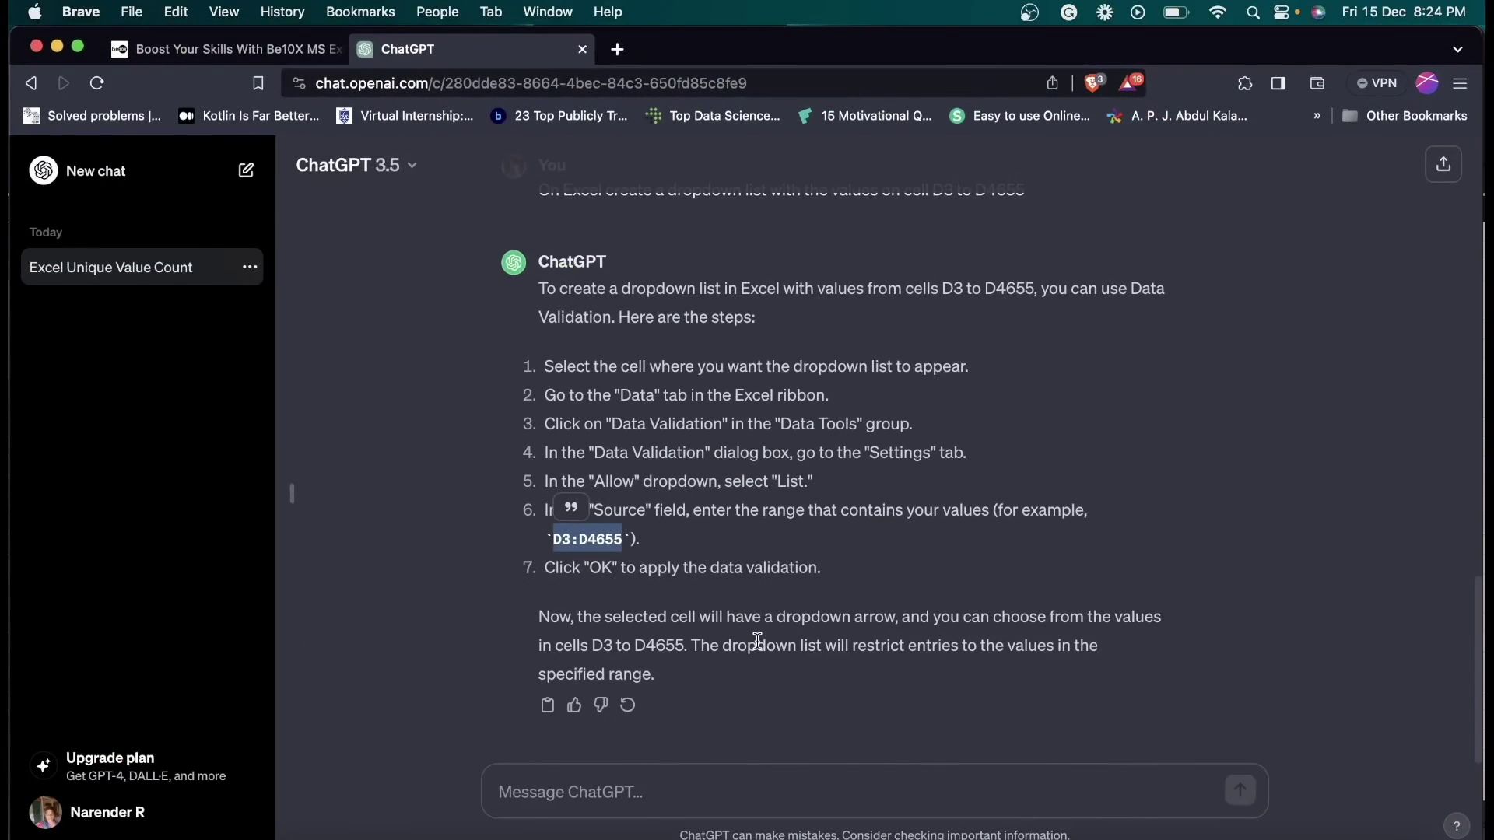
click(636, 779)
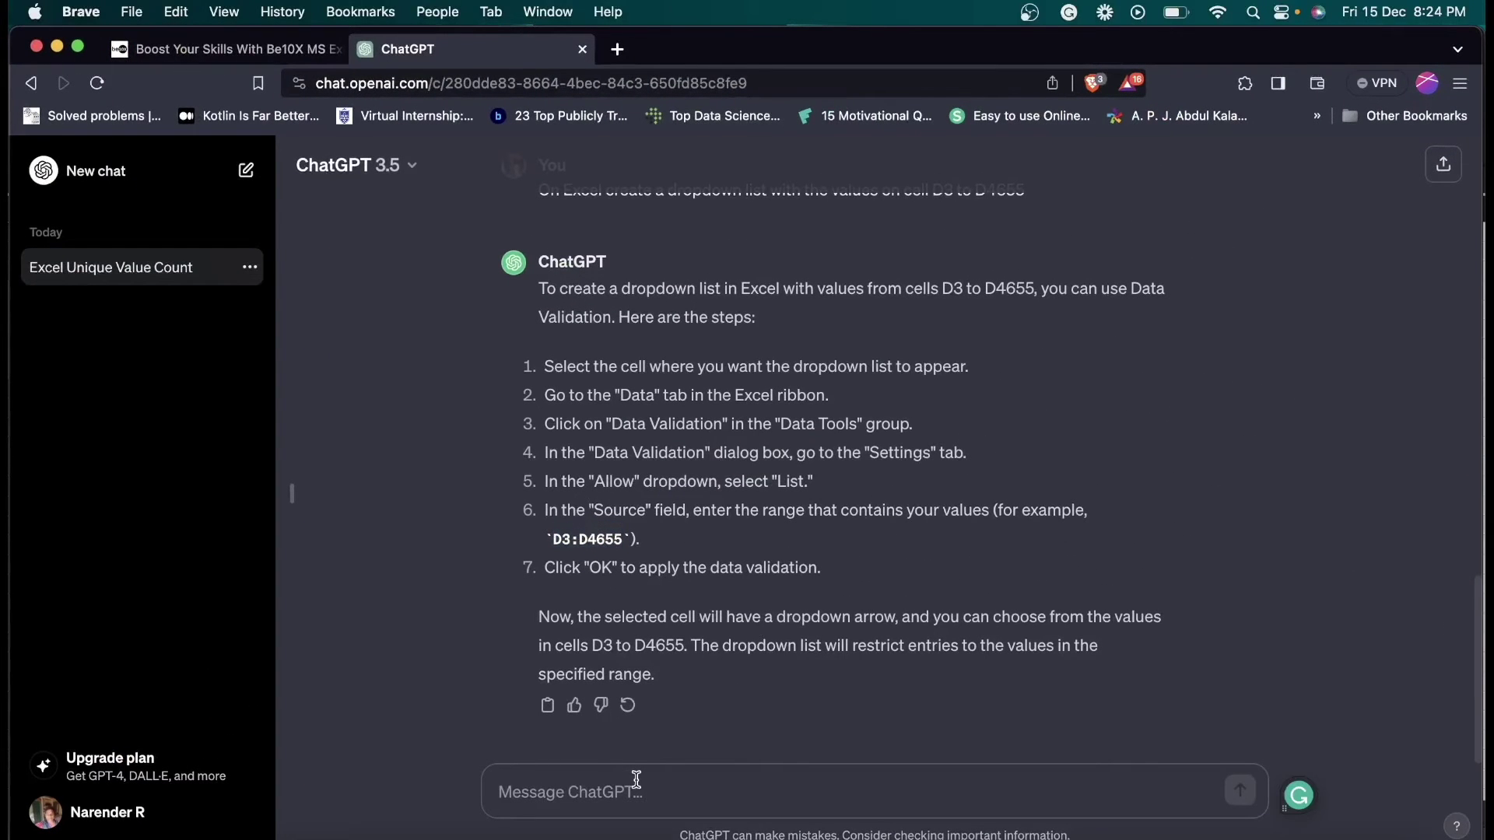
key(ctrl+Up)
click(540, 609)
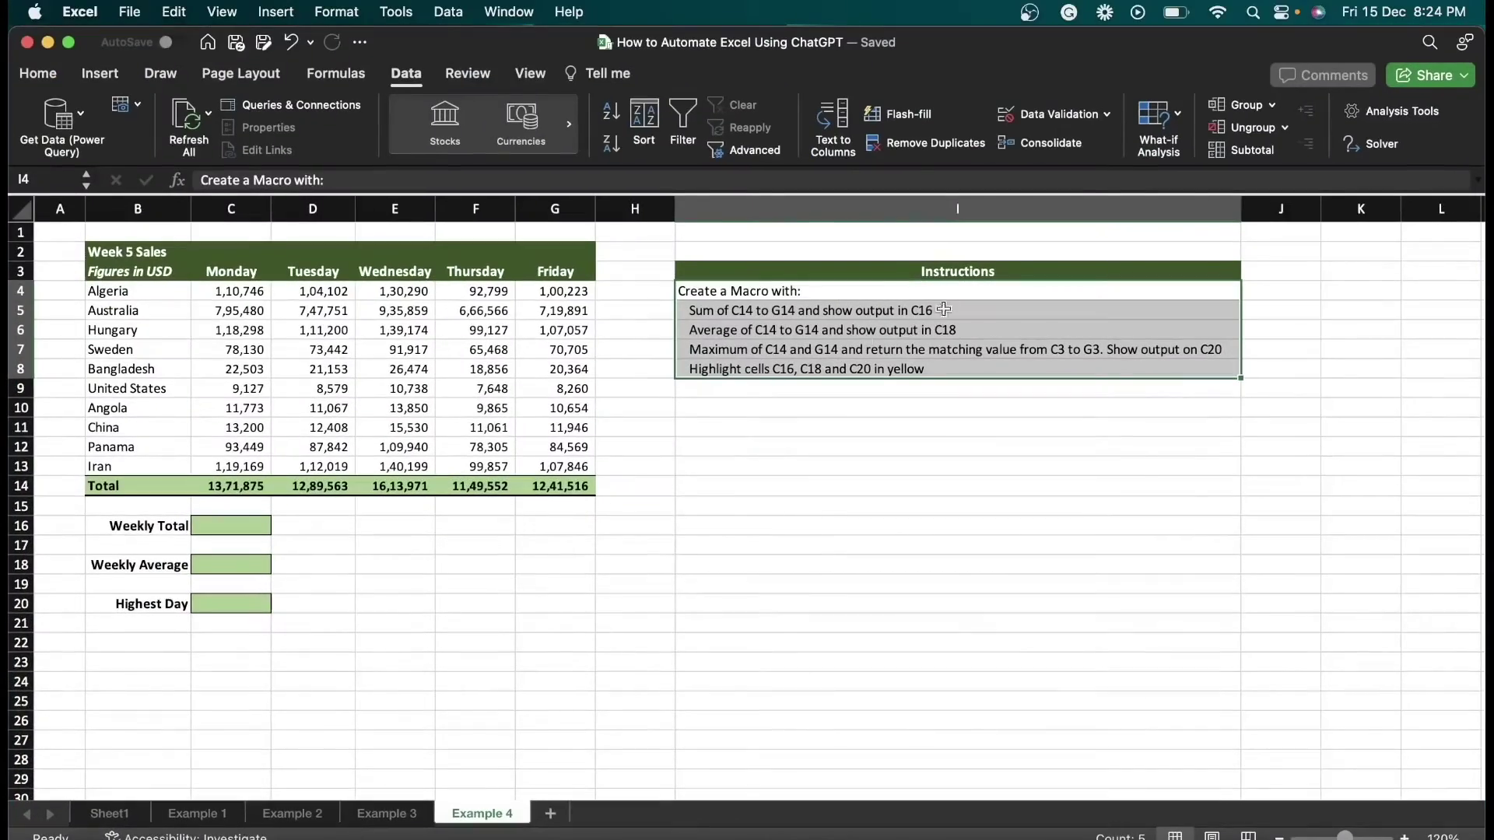
key(cmd+c)
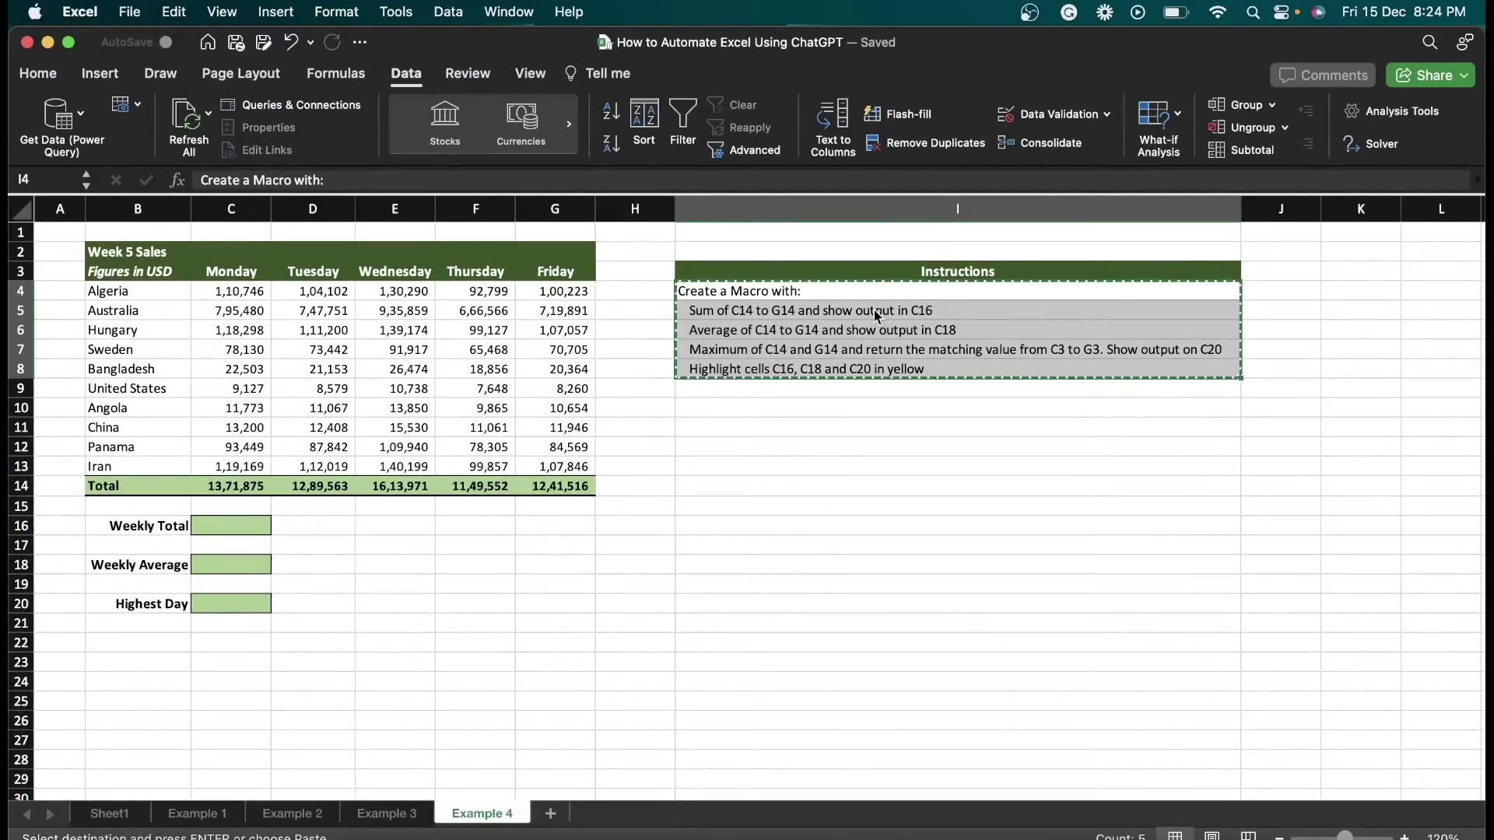
key(ctrl+Up)
click(933, 246)
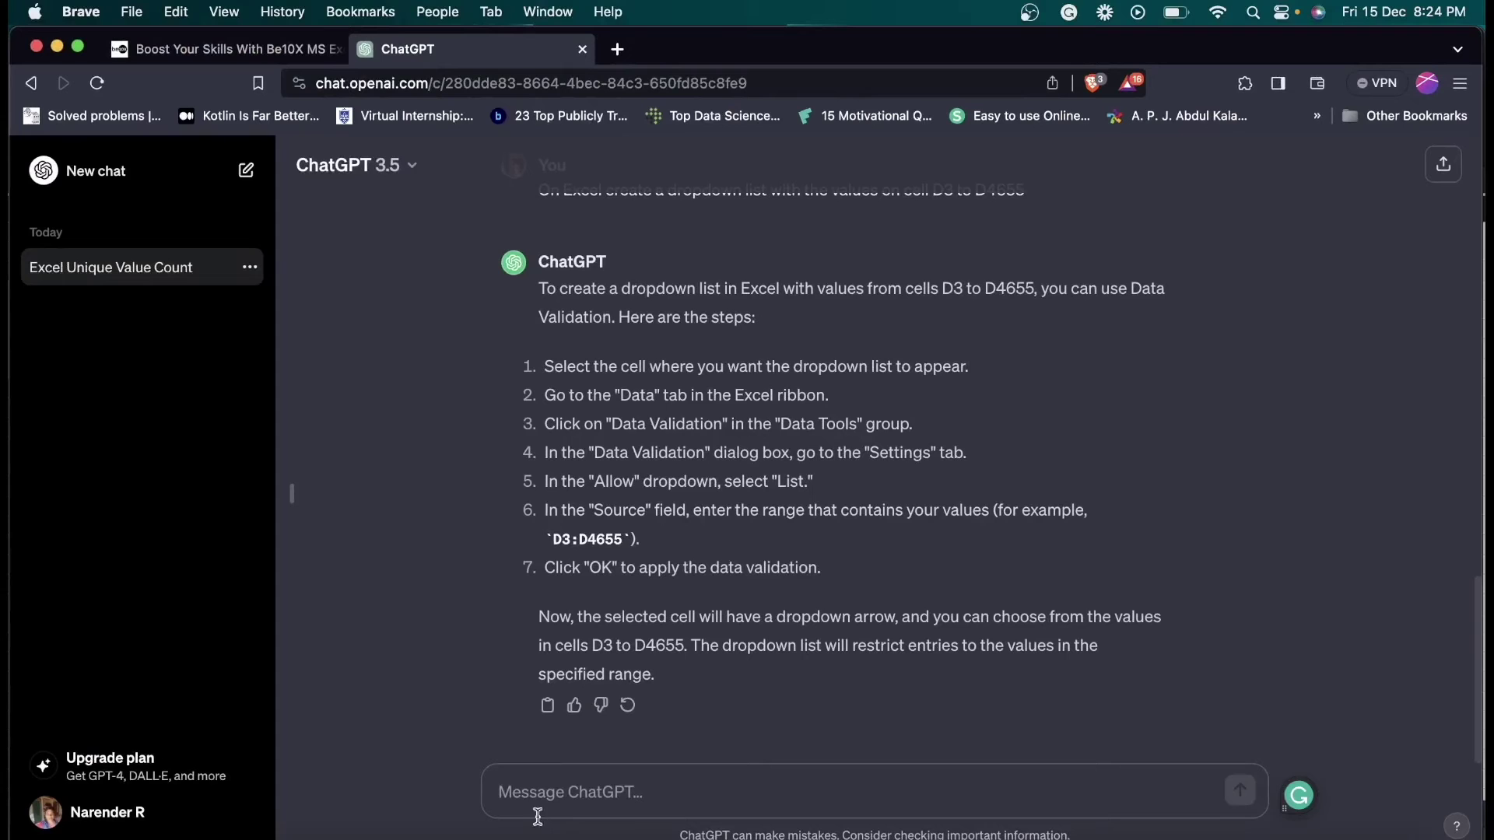
click(511, 790)
key(super+v)
key(Return)
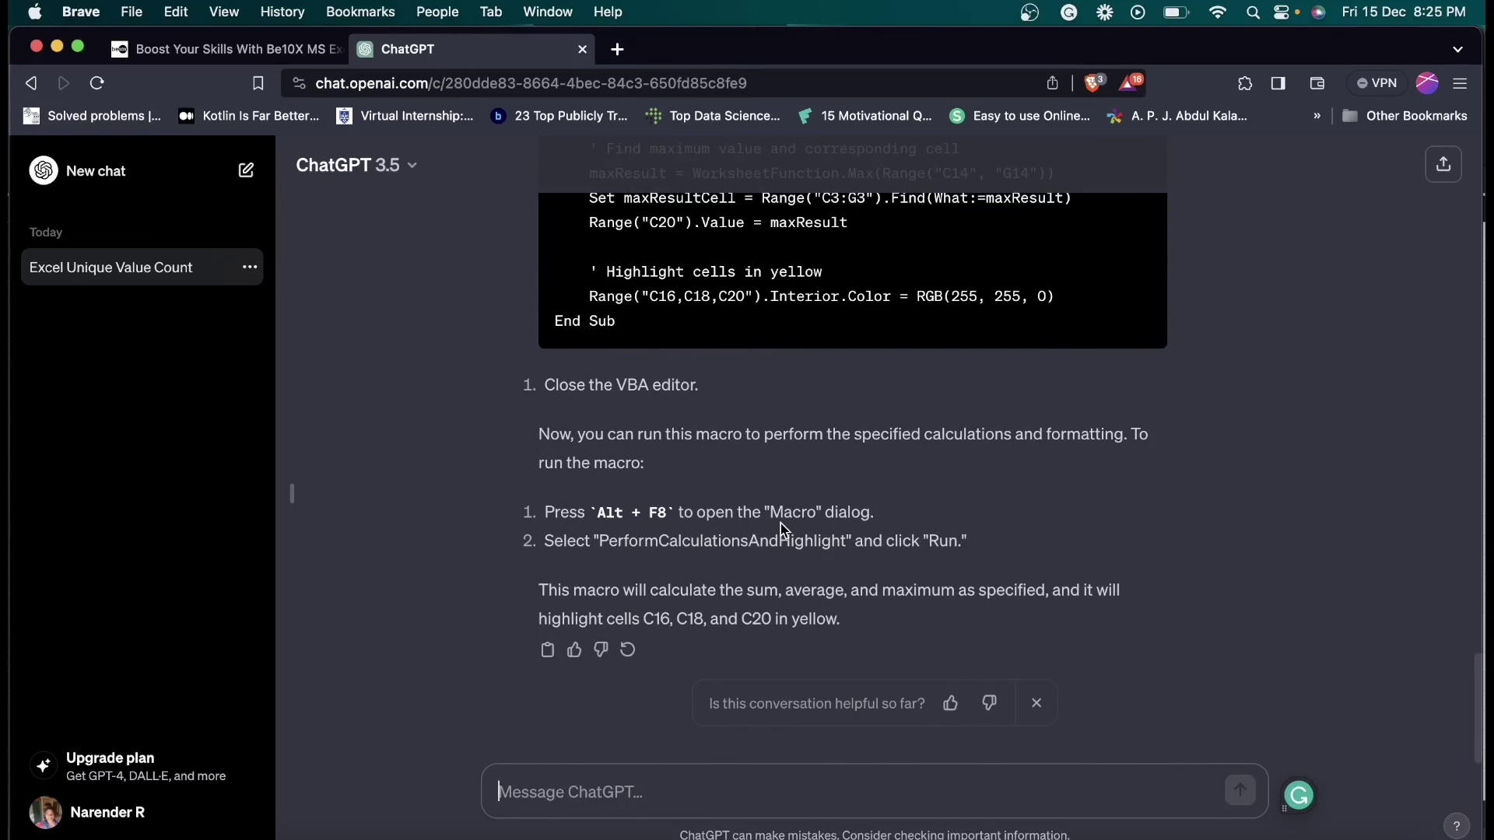
Step: Copy the generated VBA macro code and return to the Excel workbook
scroll(781, 523, up, 10)
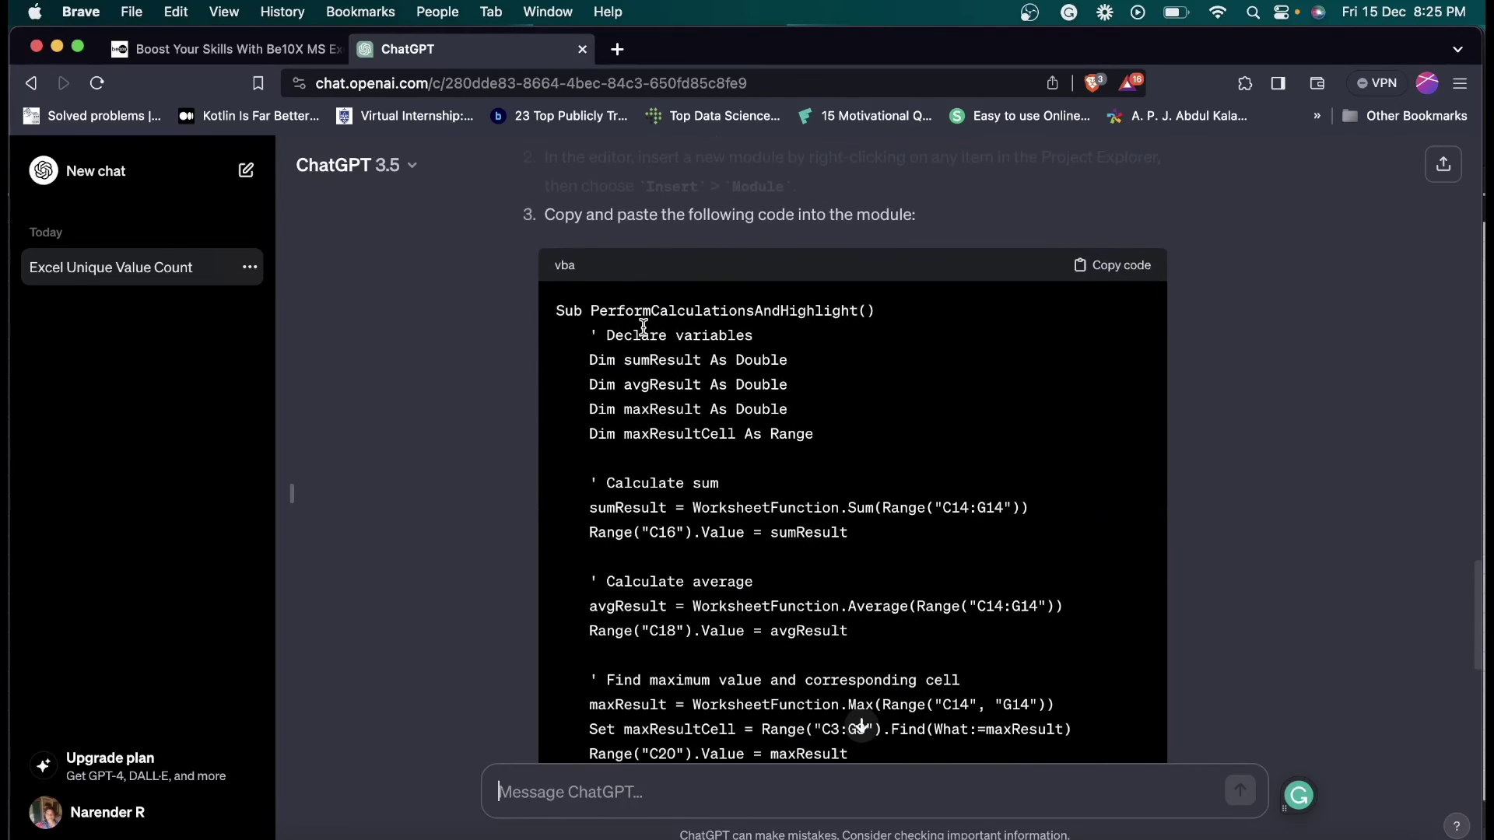
scroll(644, 326, up, 5)
scroll(644, 335, down, 1)
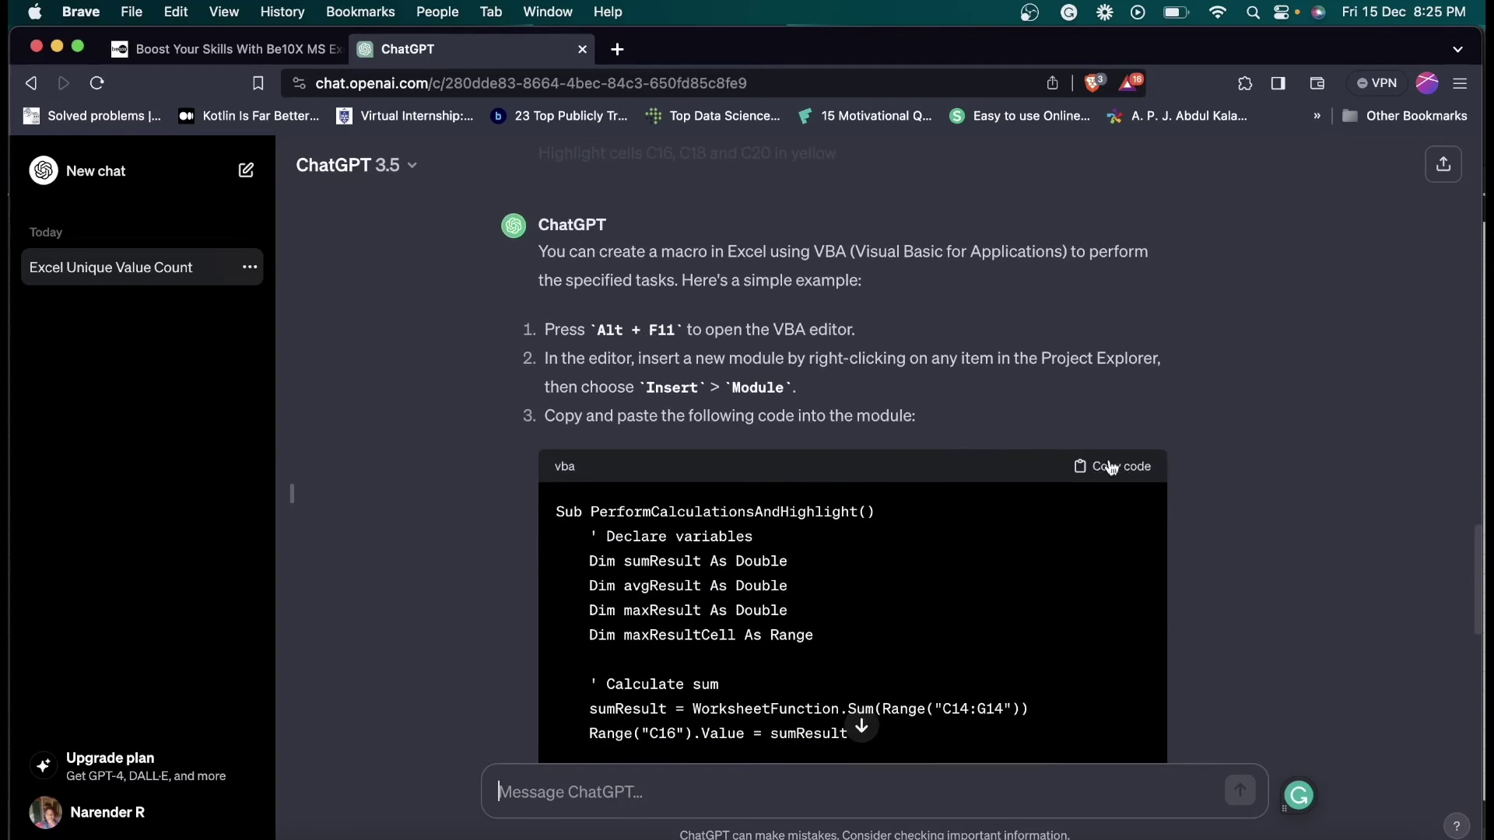
click(1132, 474)
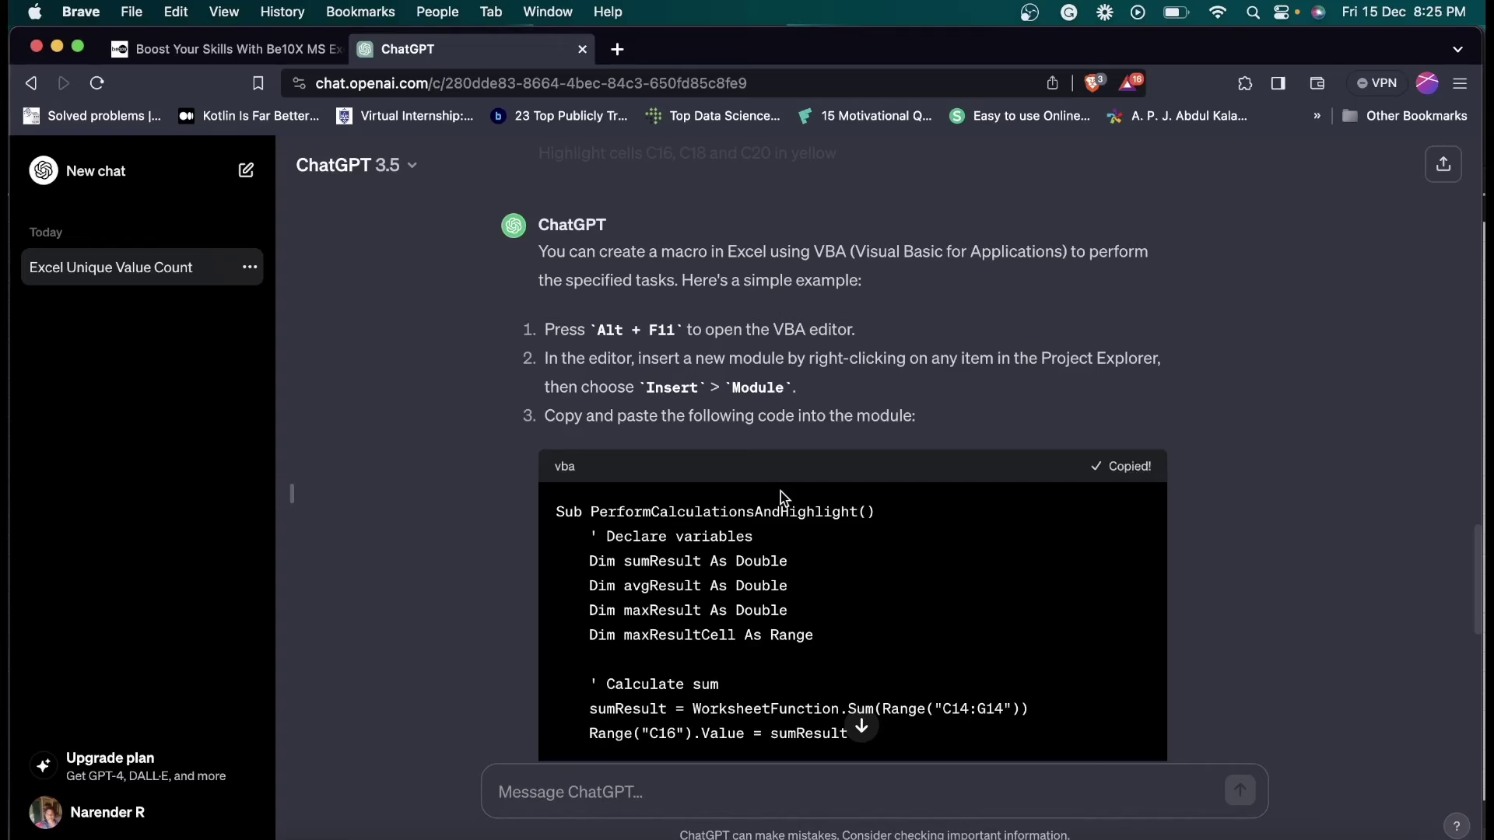
scroll(781, 492, down, 4)
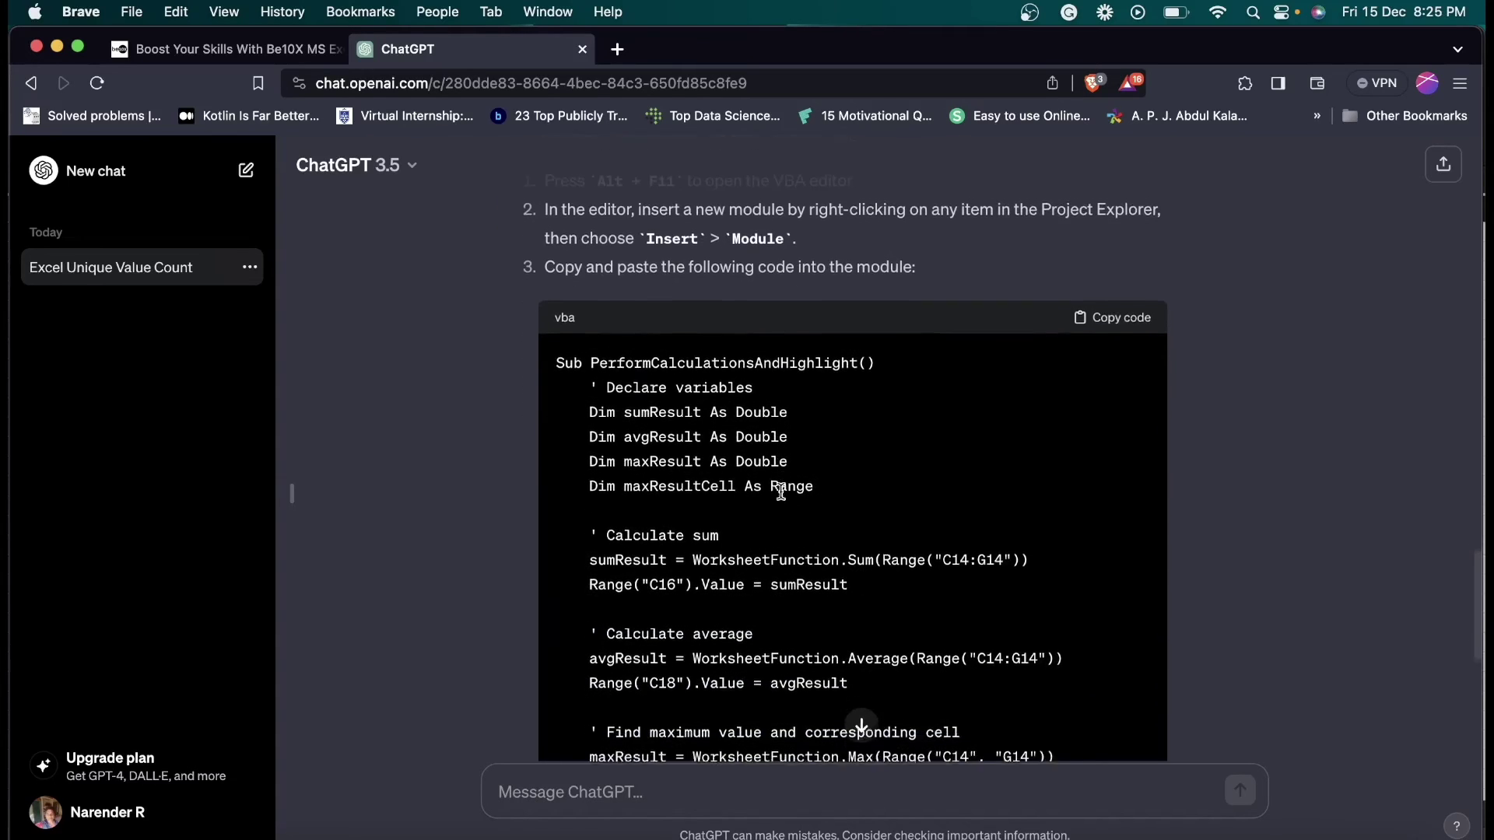
scroll(781, 491, down, 3)
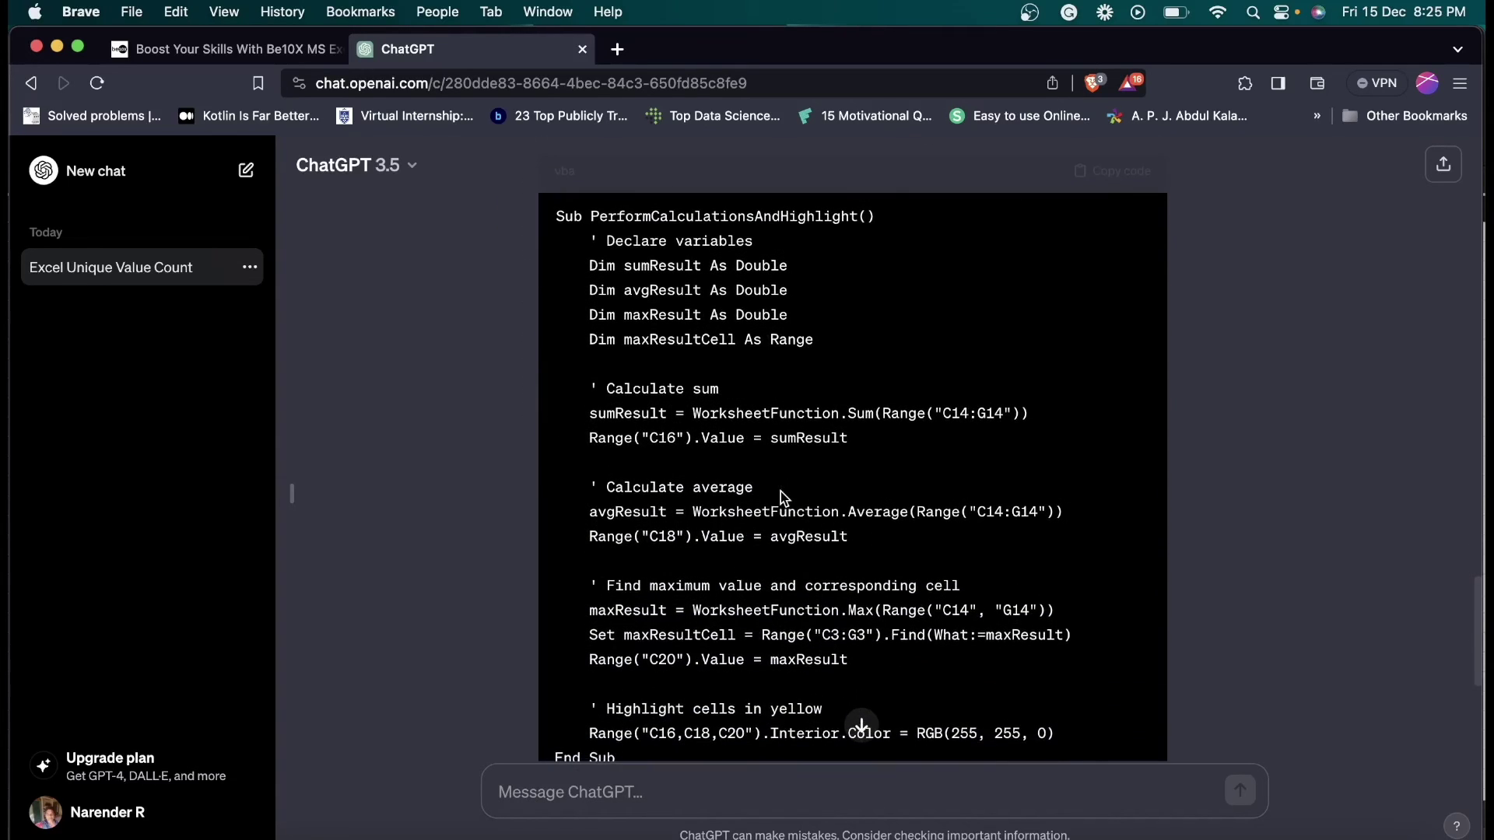
key(ctrl+Up)
click(473, 535)
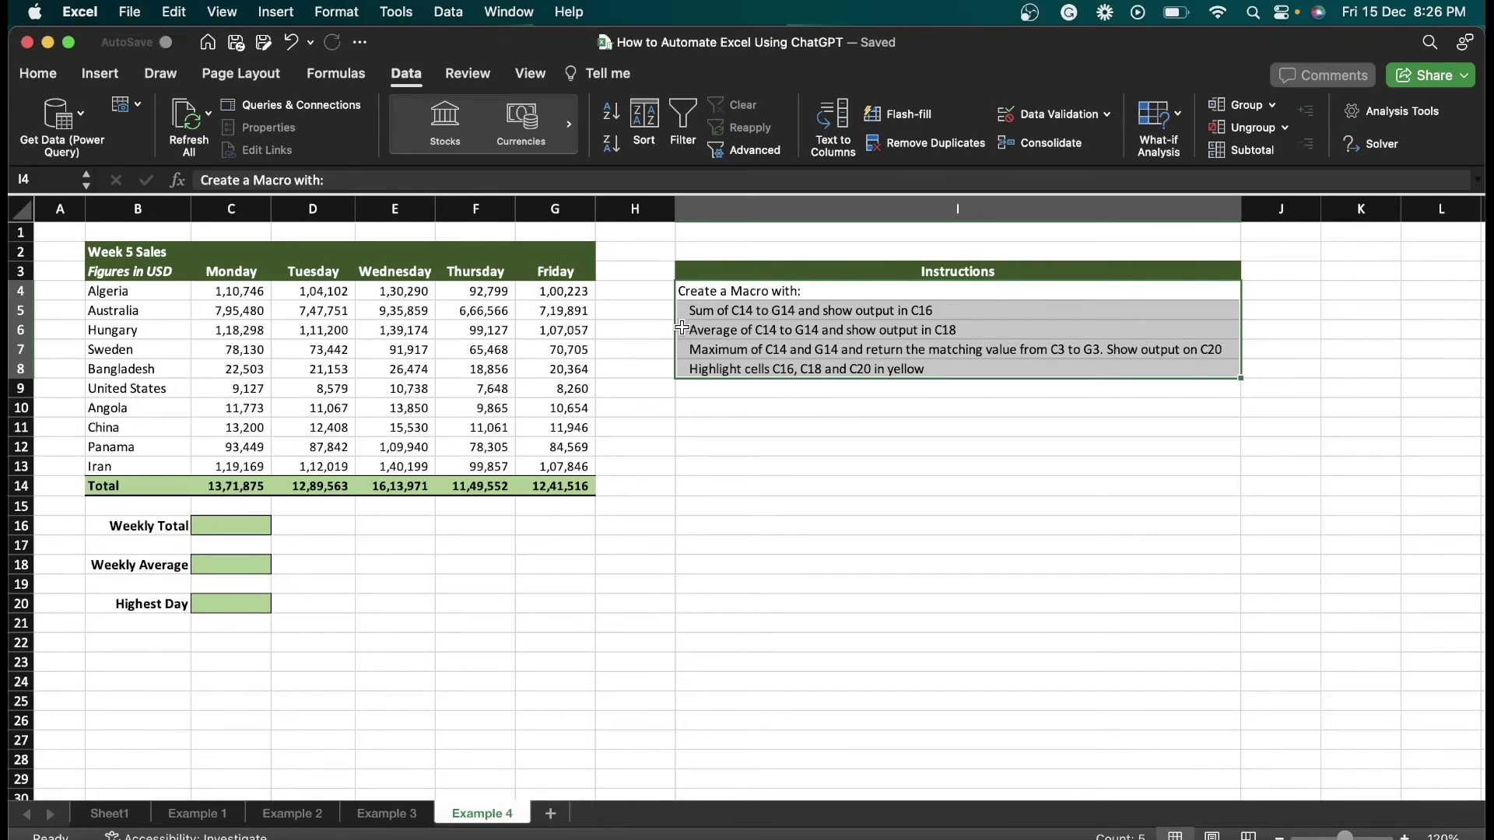
Step: In the VBA editor, insert Module1 with the pasted PerformCalculationsAndHighlight code, then close its window
key(alt+F11)
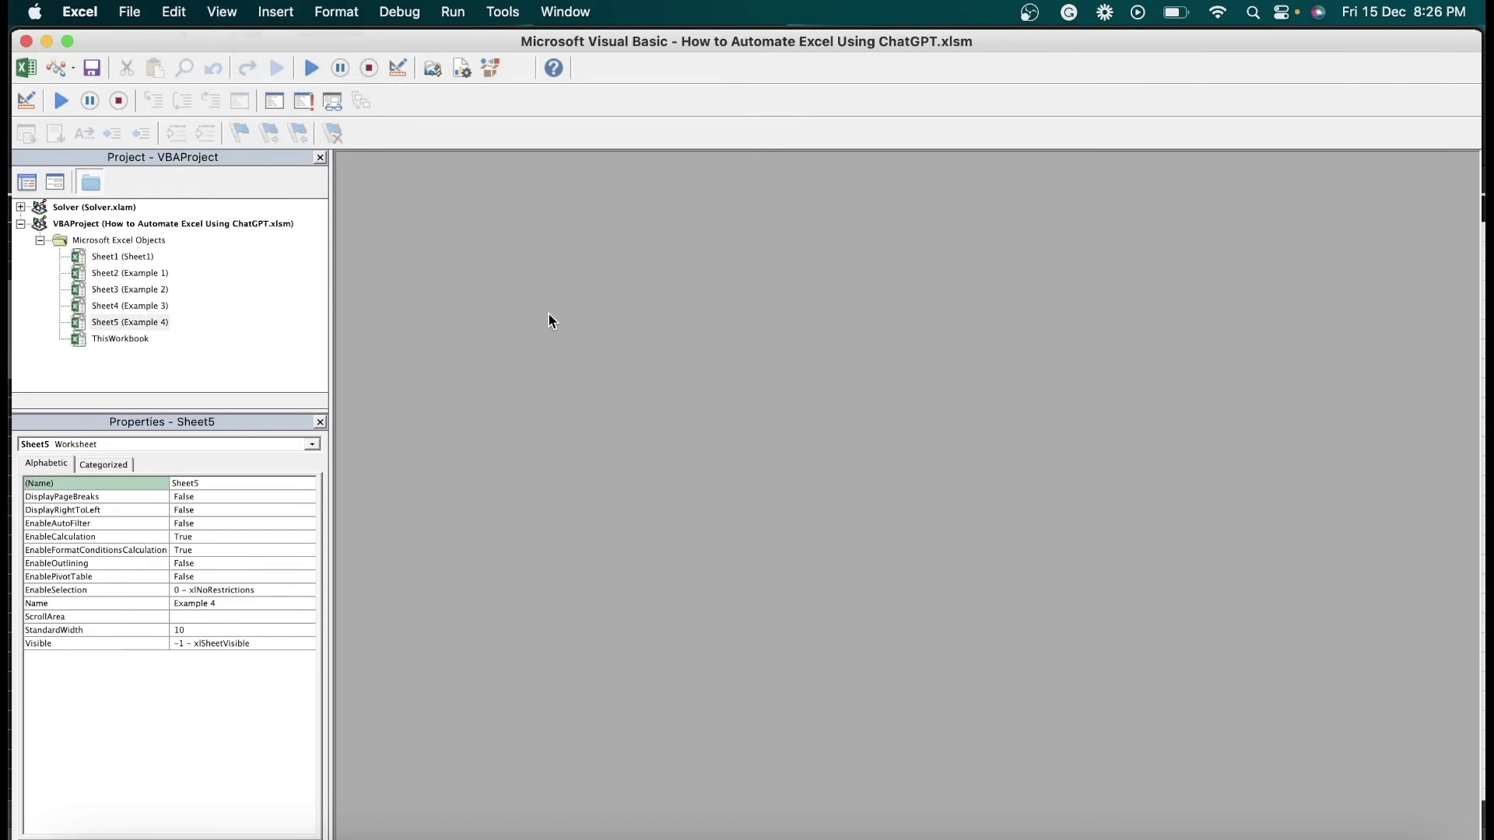
click(287, 17)
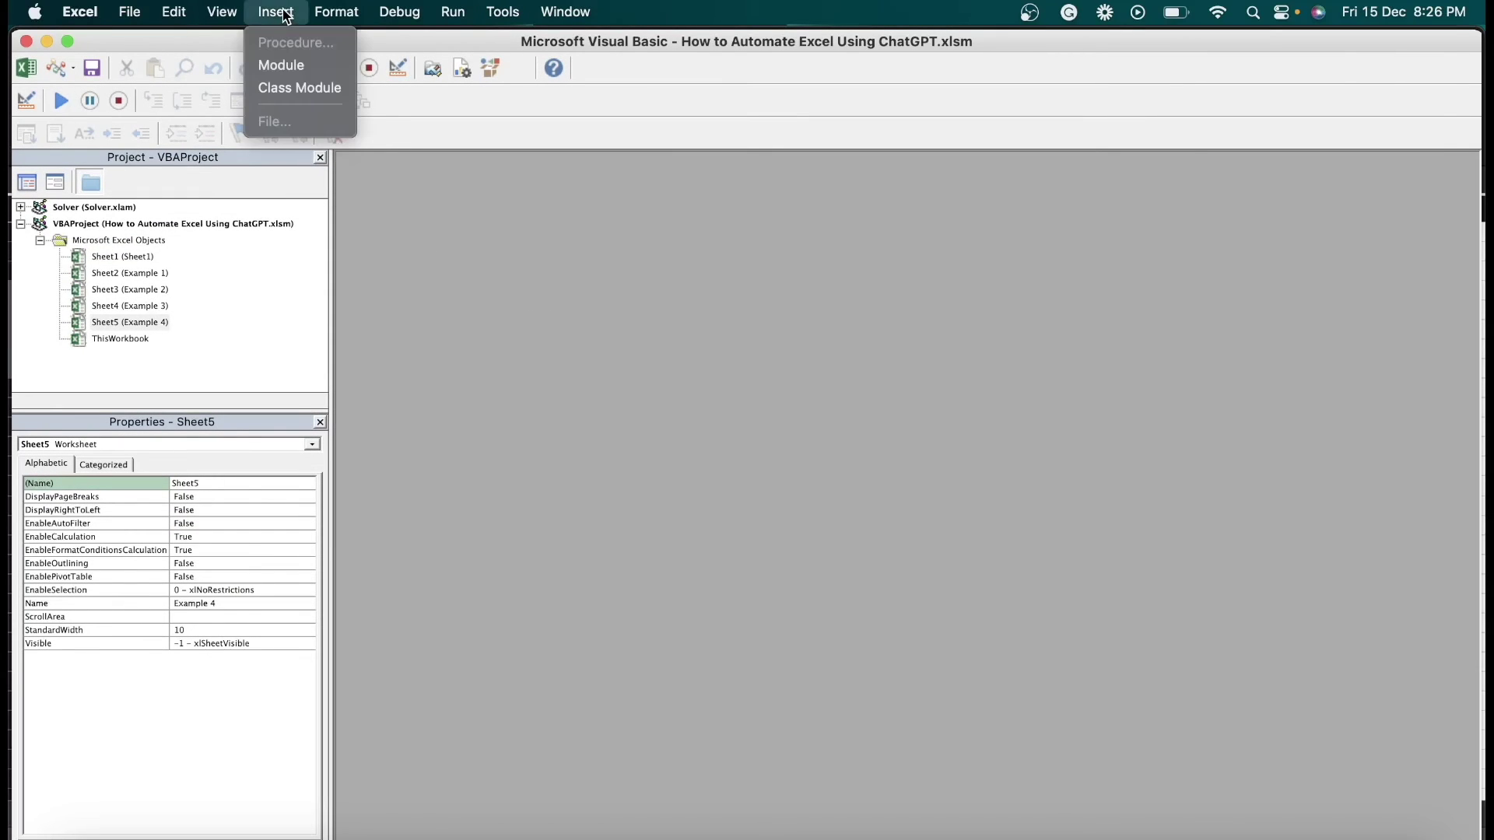
click(287, 68)
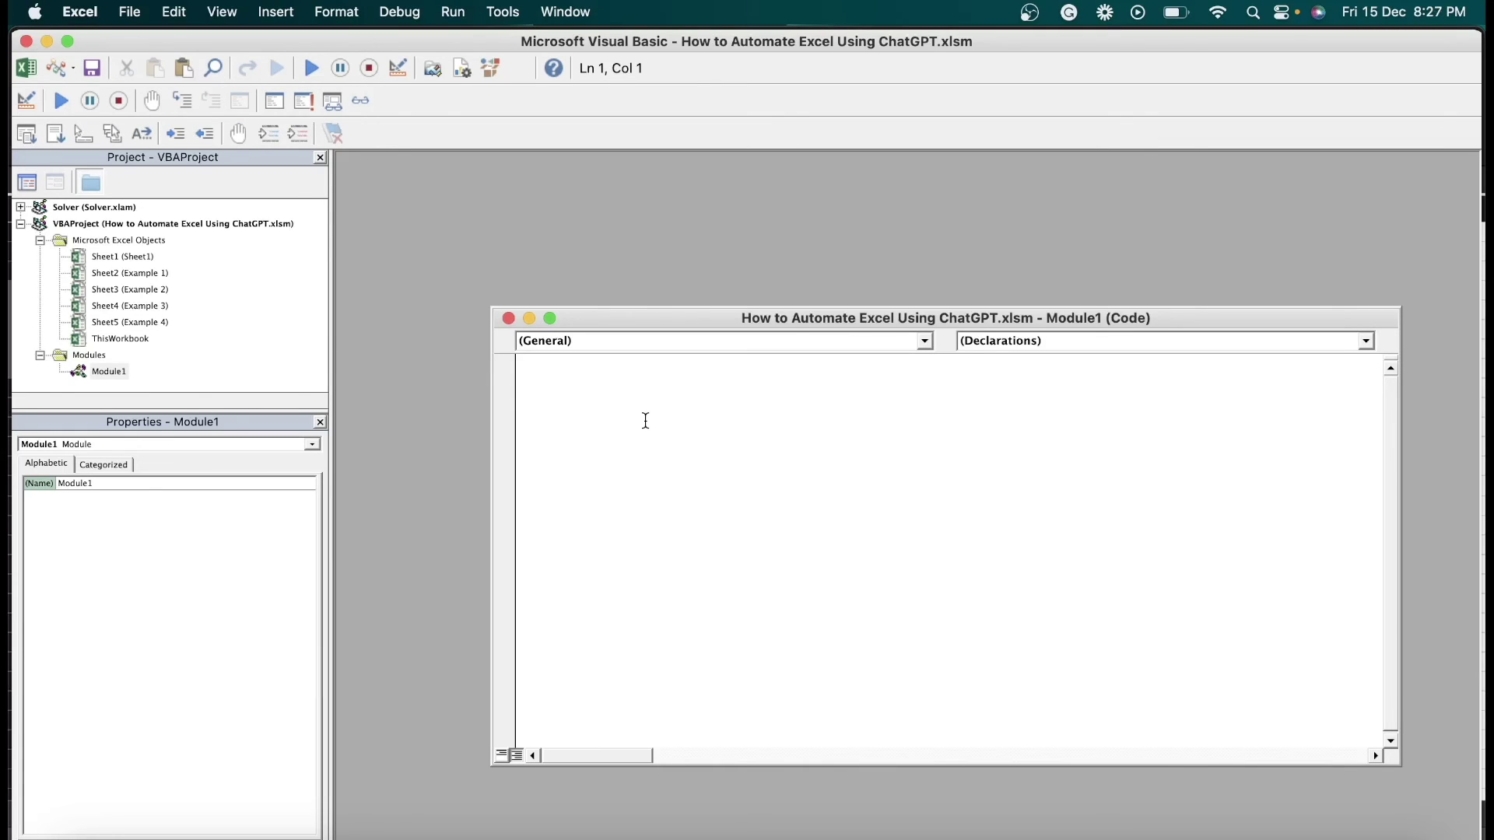
key(super+v)
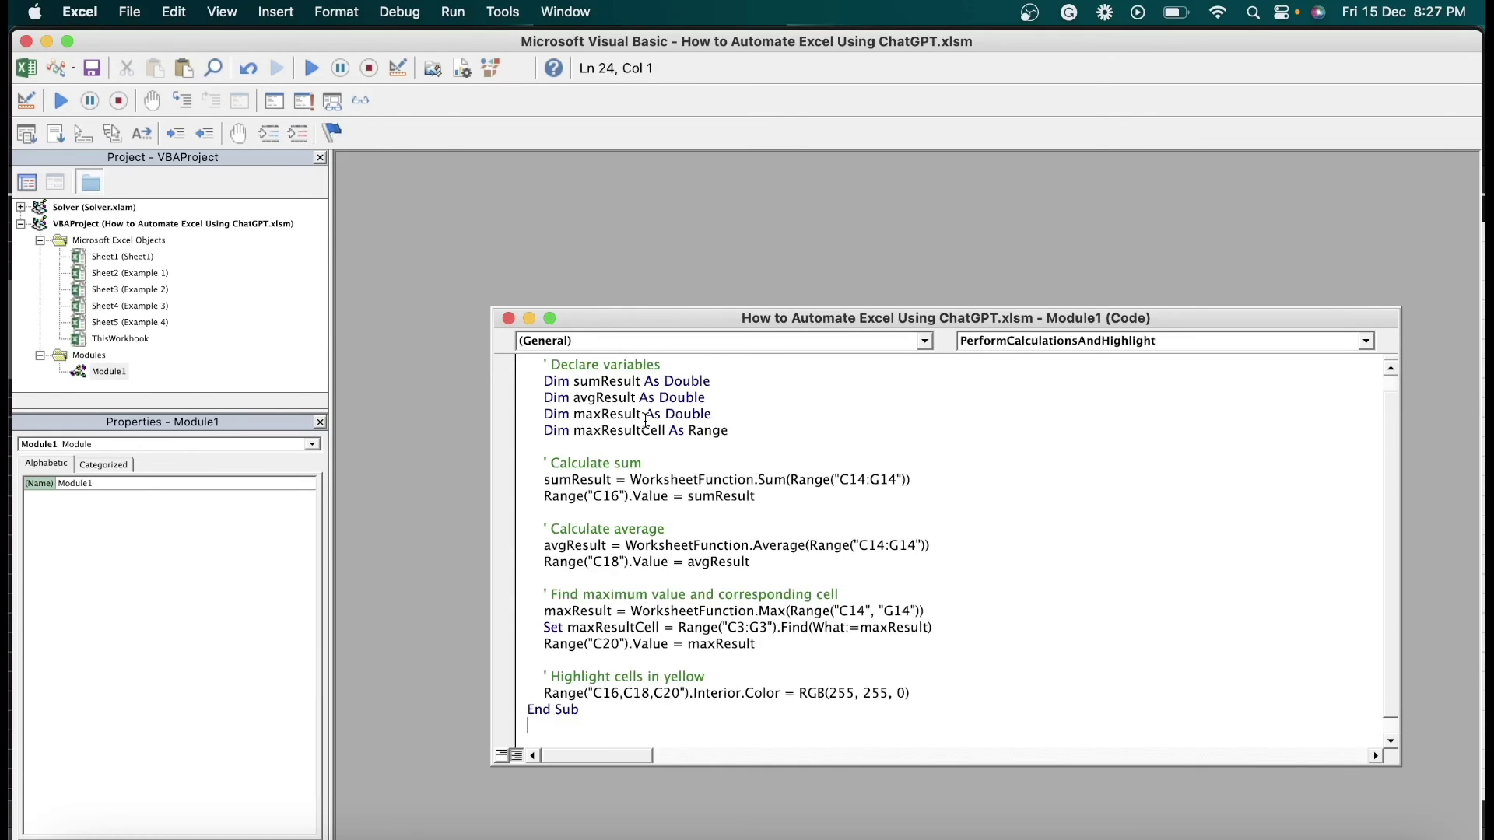
scroll(646, 421, up, 1)
scroll(646, 421, down, 1)
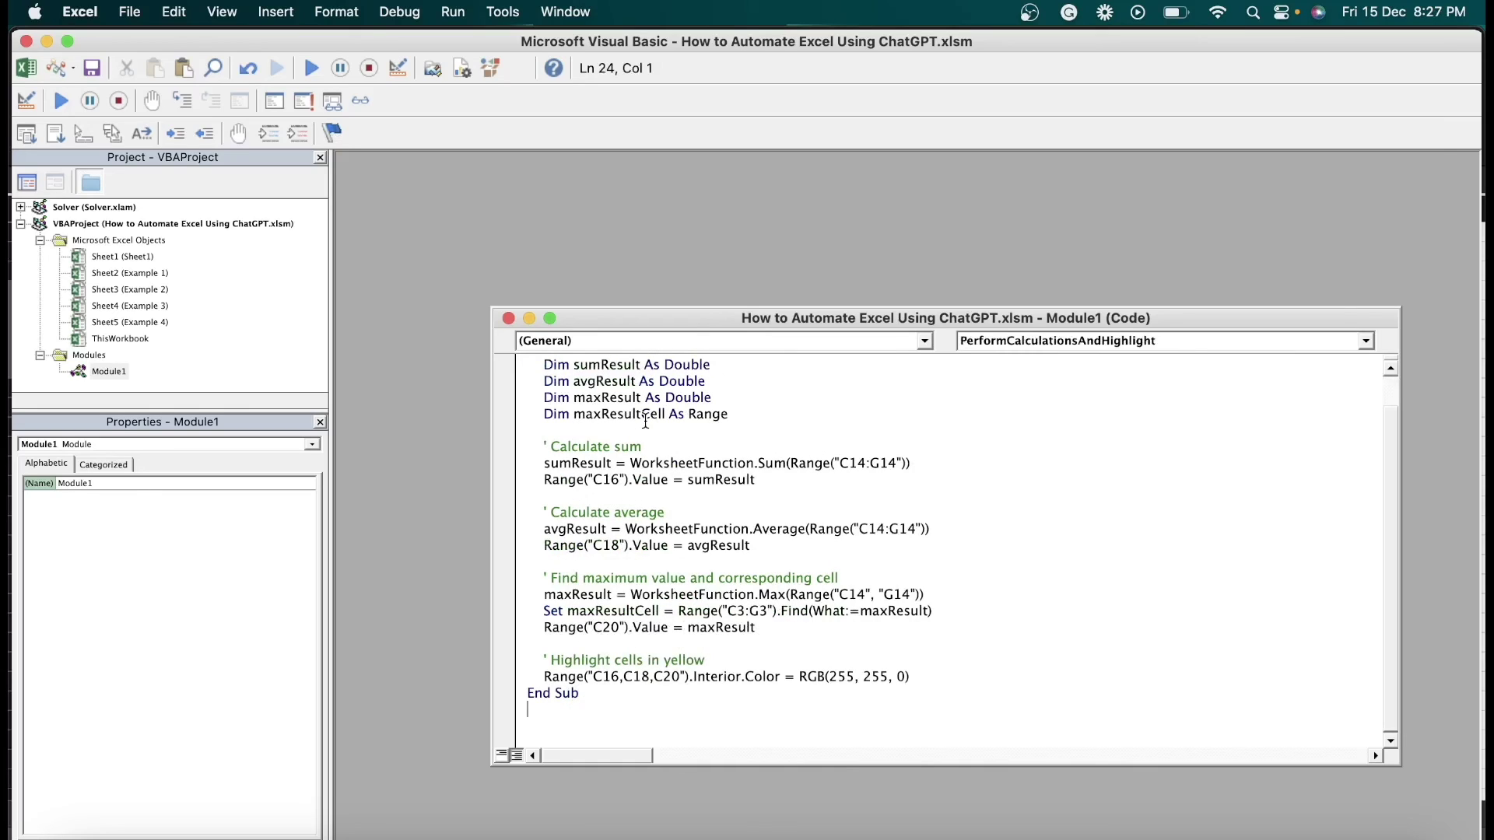
click(509, 319)
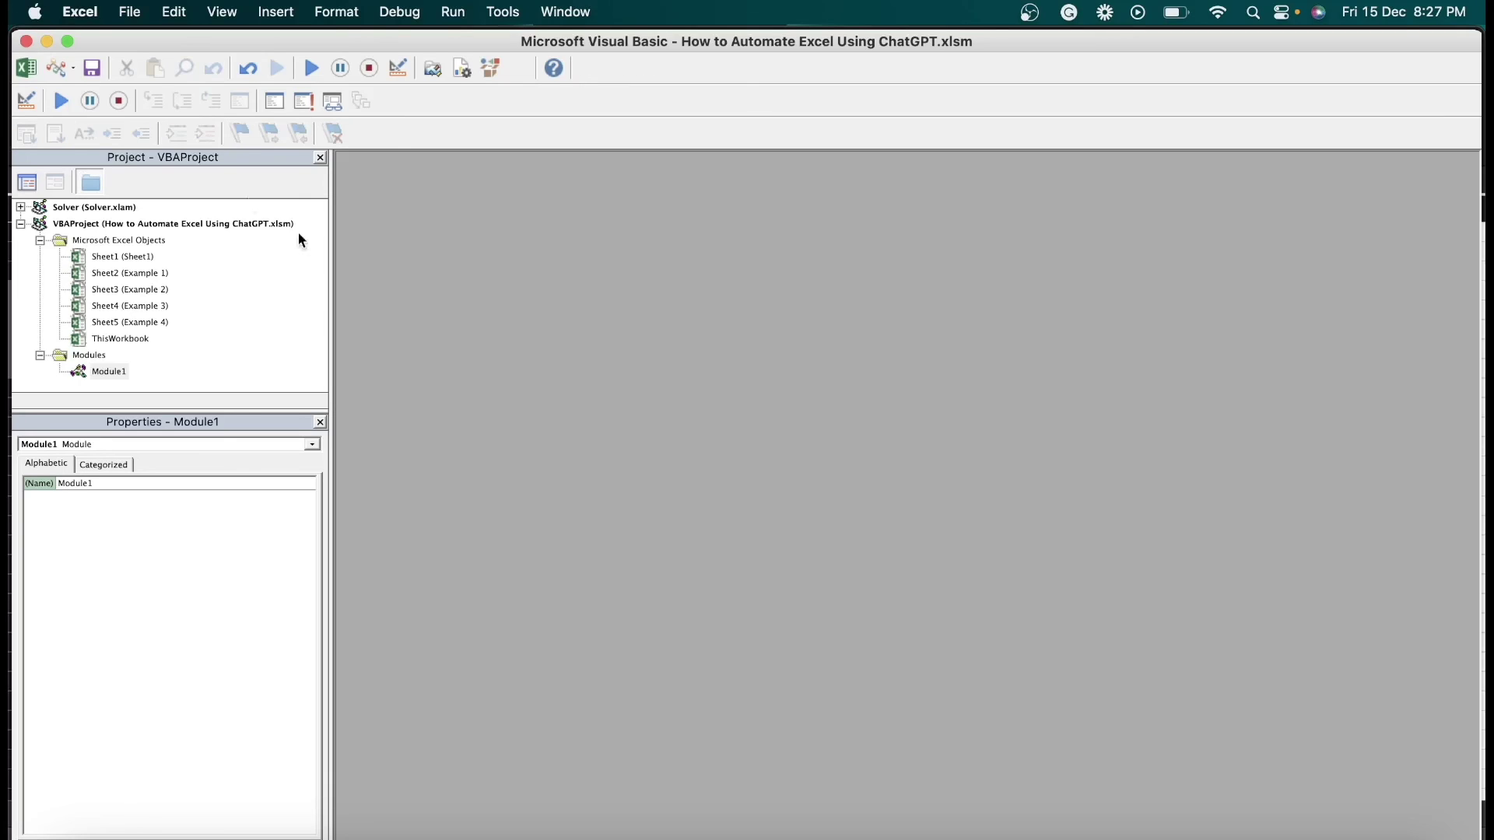
Step: Close the VBA editor and open the Macro dialog (Option+F8) showing PerformCalculationsAndHighlight
click(92, 69)
click(26, 43)
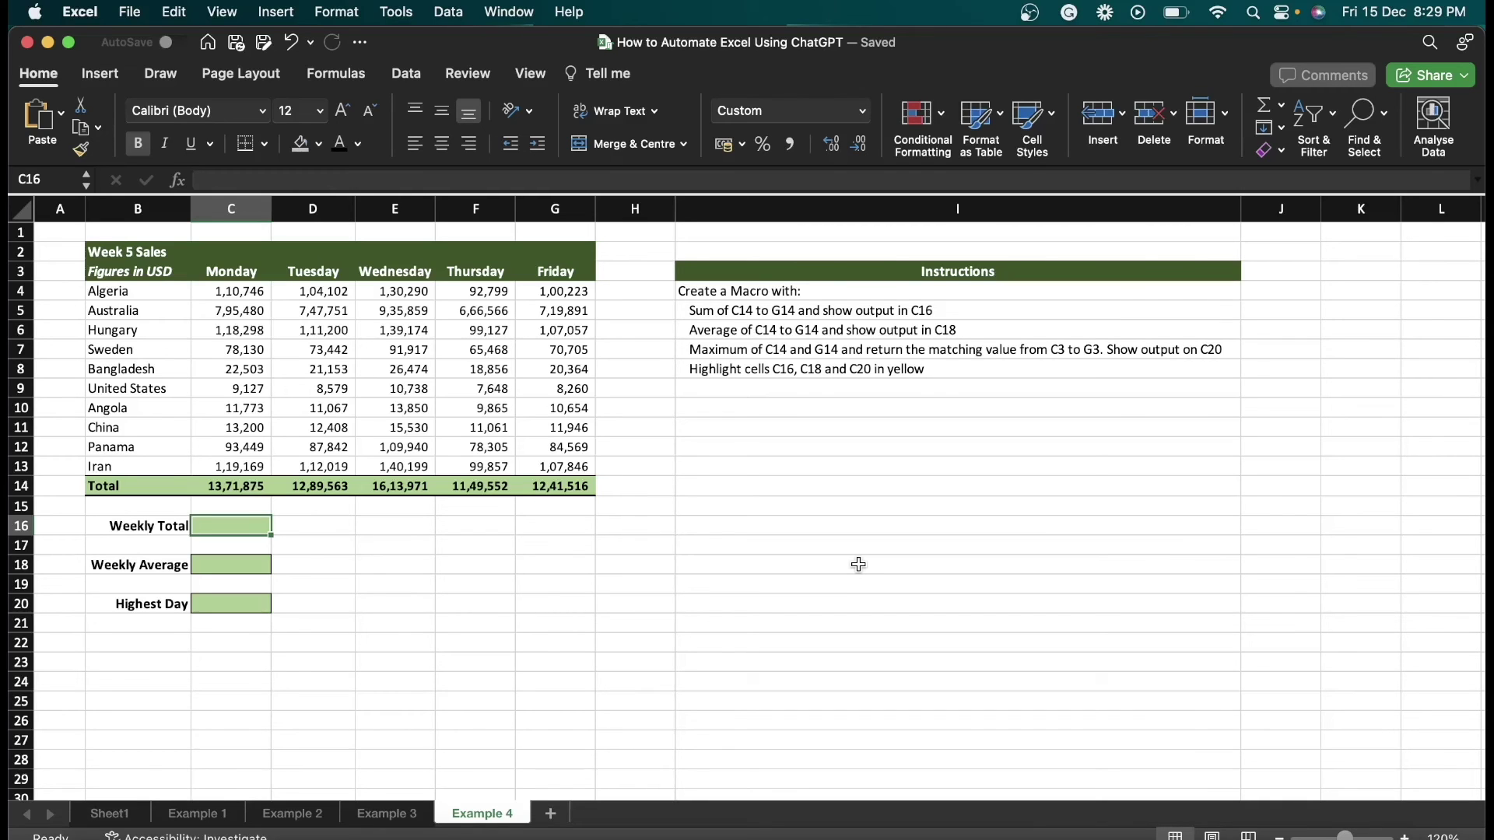
key(alt+F8)
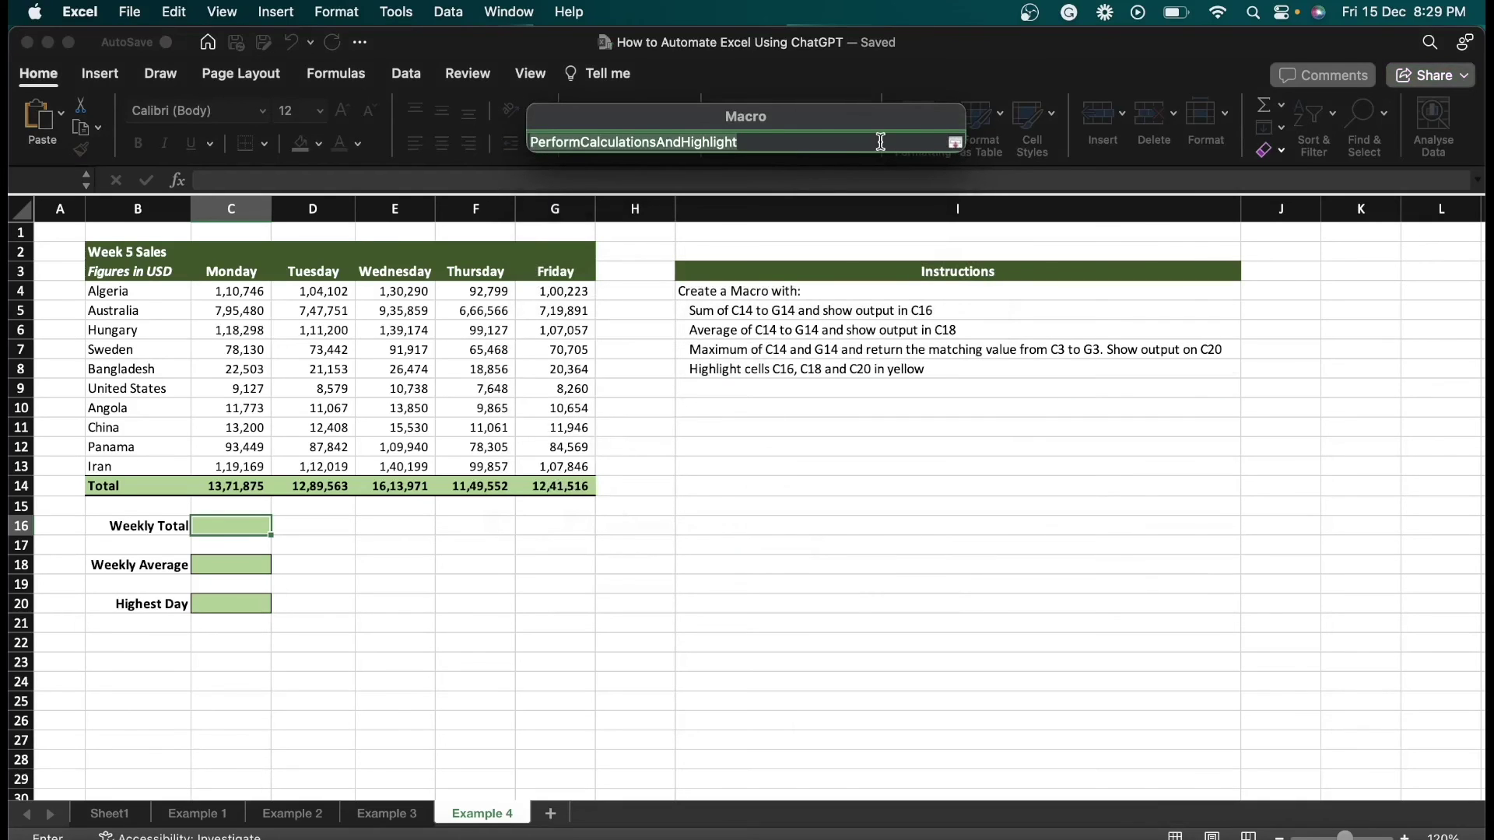
click(954, 142)
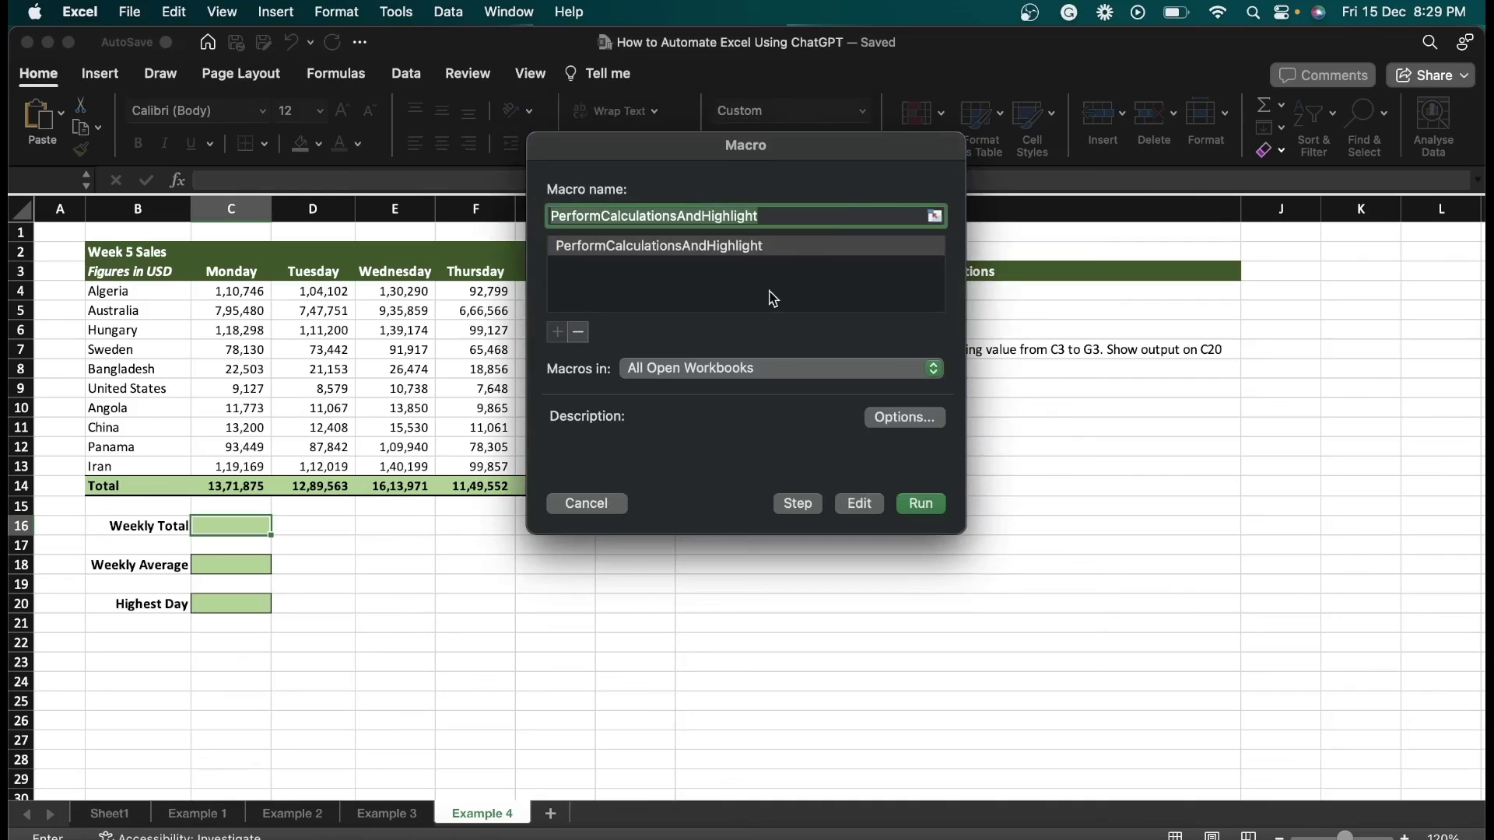
Step: Run PerformCalculationsAndHighlight and check yellow C16 66,66,477, C18 13,33,295, C20 16,13,971
click(925, 506)
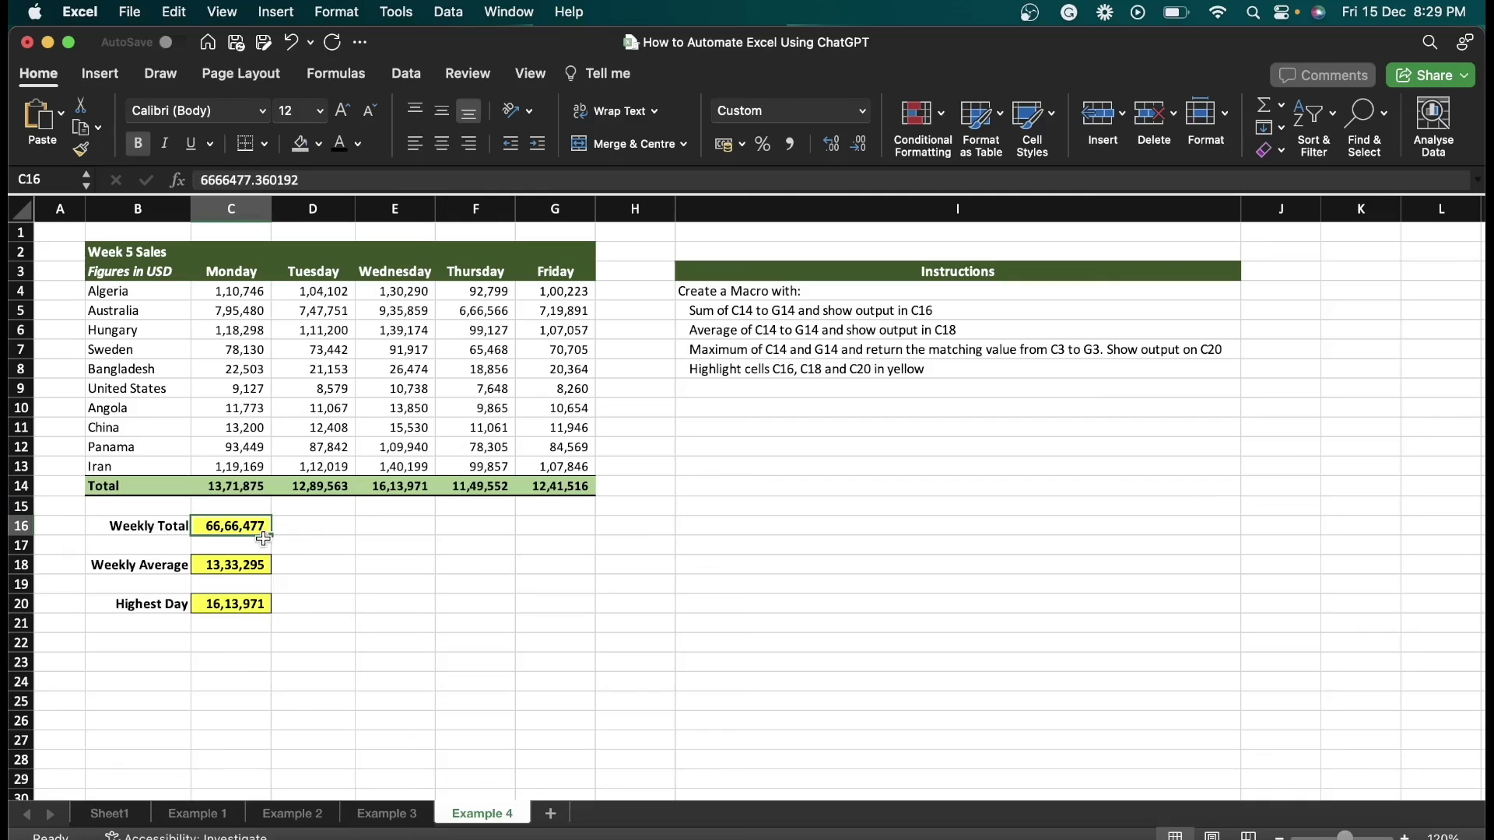
click(243, 582)
click(245, 566)
click(243, 605)
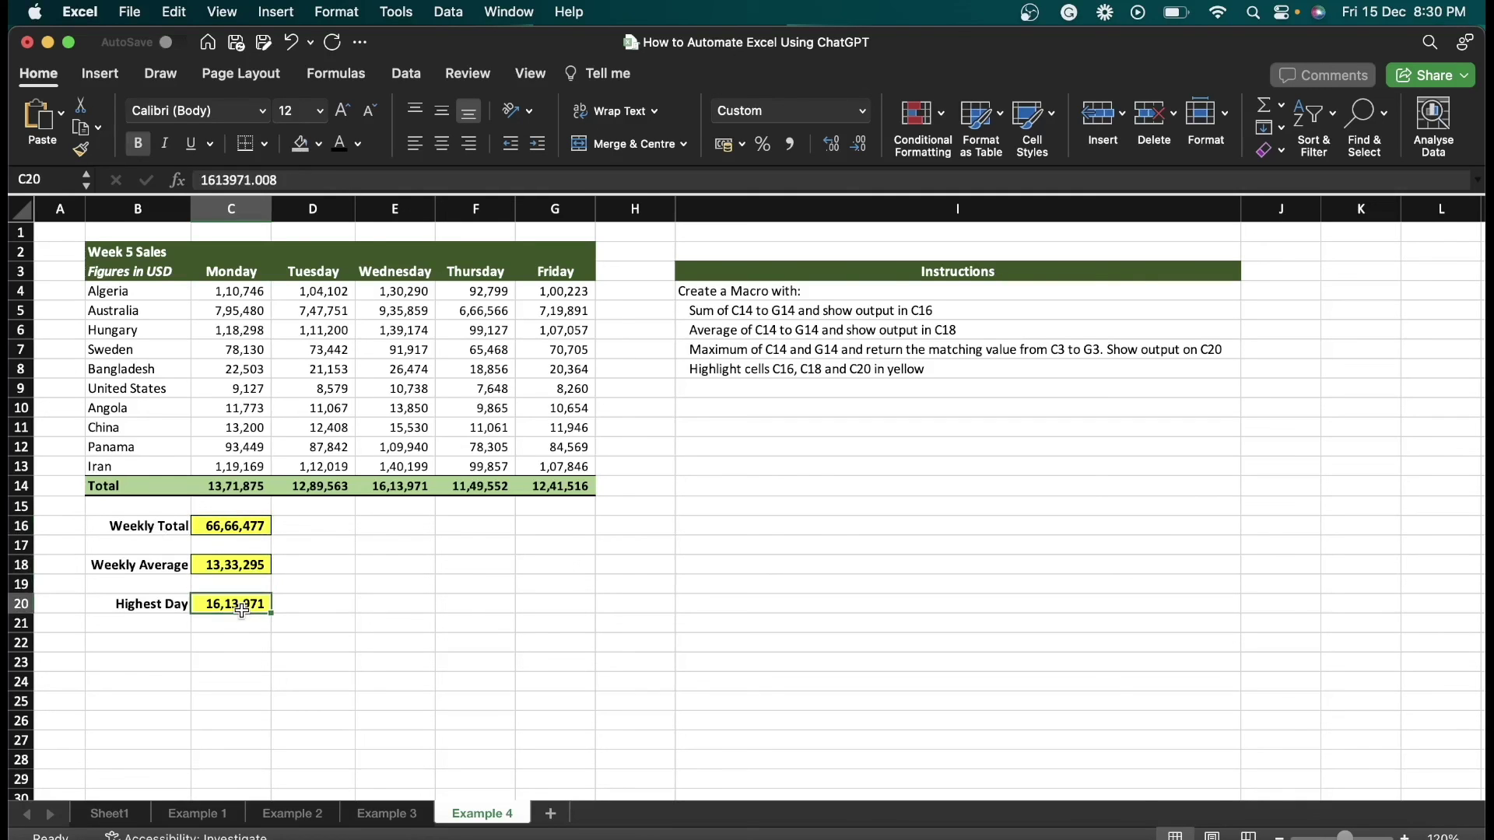